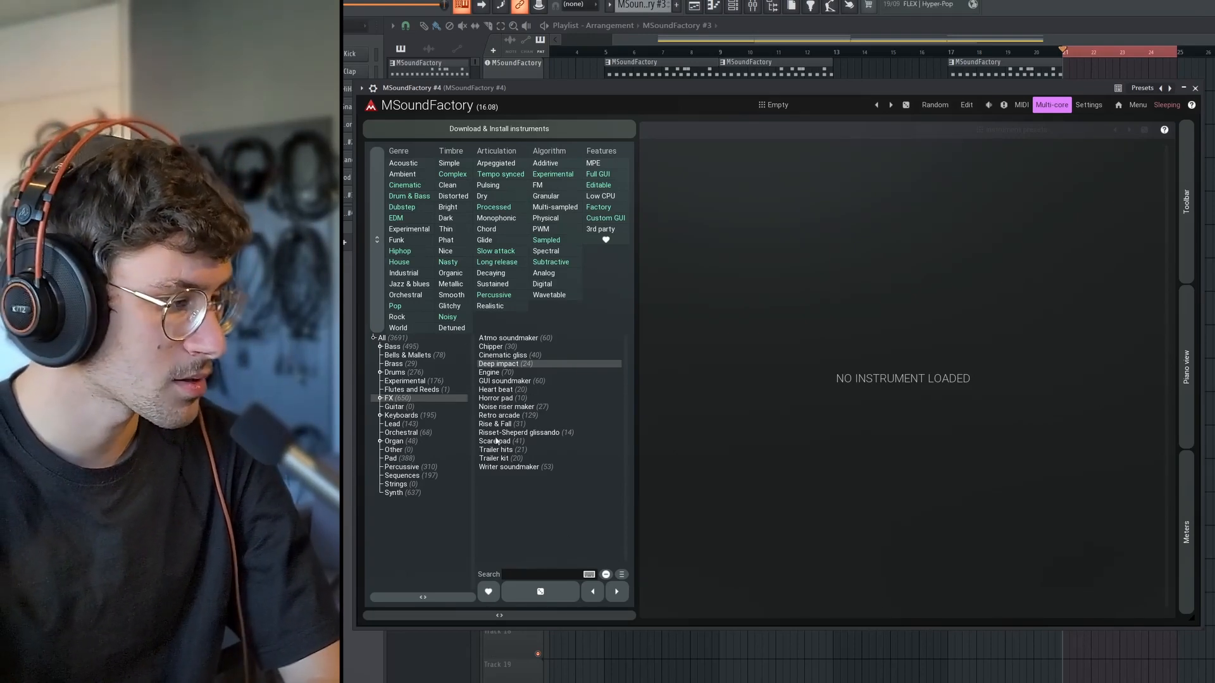
Load the Noise riser maker and then the Rise & Fall instrument from the FX category, and set Rise & Fall to Fall.
left_click(509, 407)
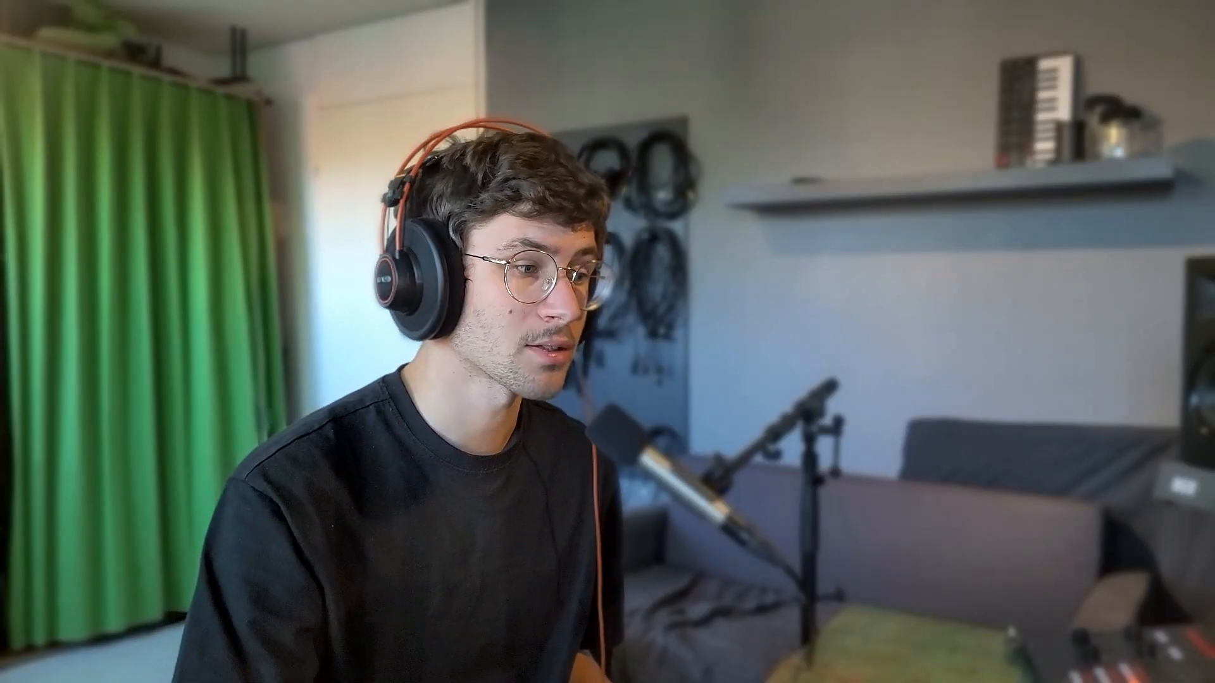
left_click(588, 221)
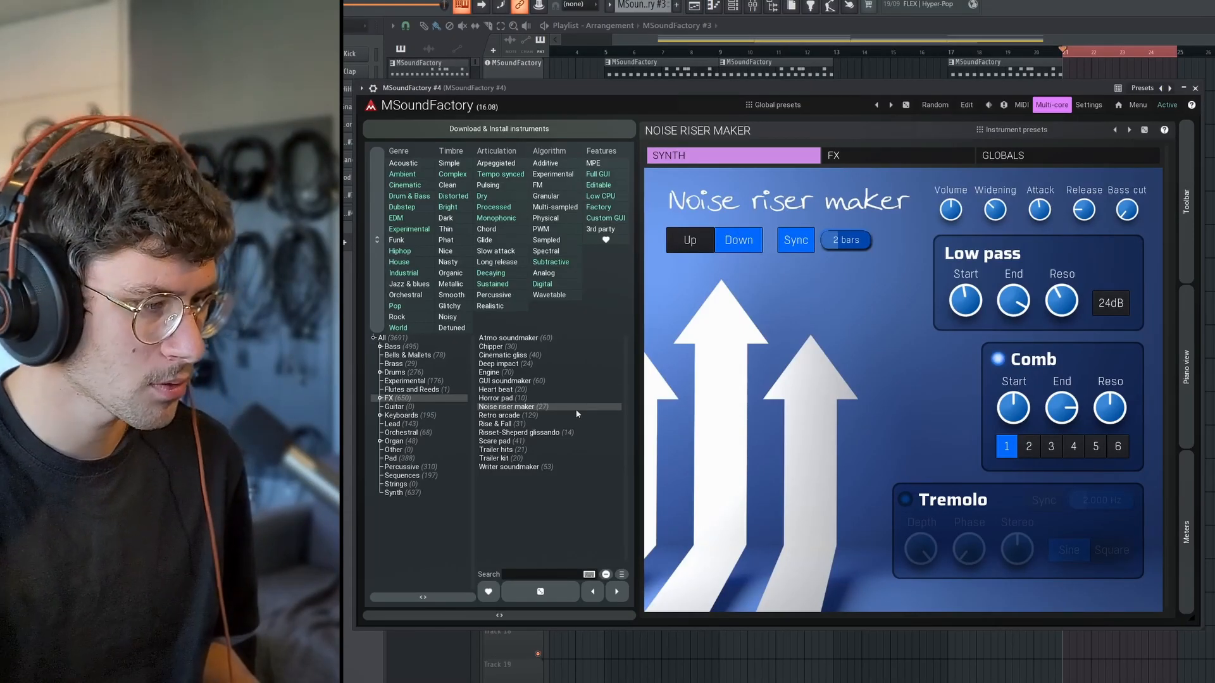
left_click(577, 424)
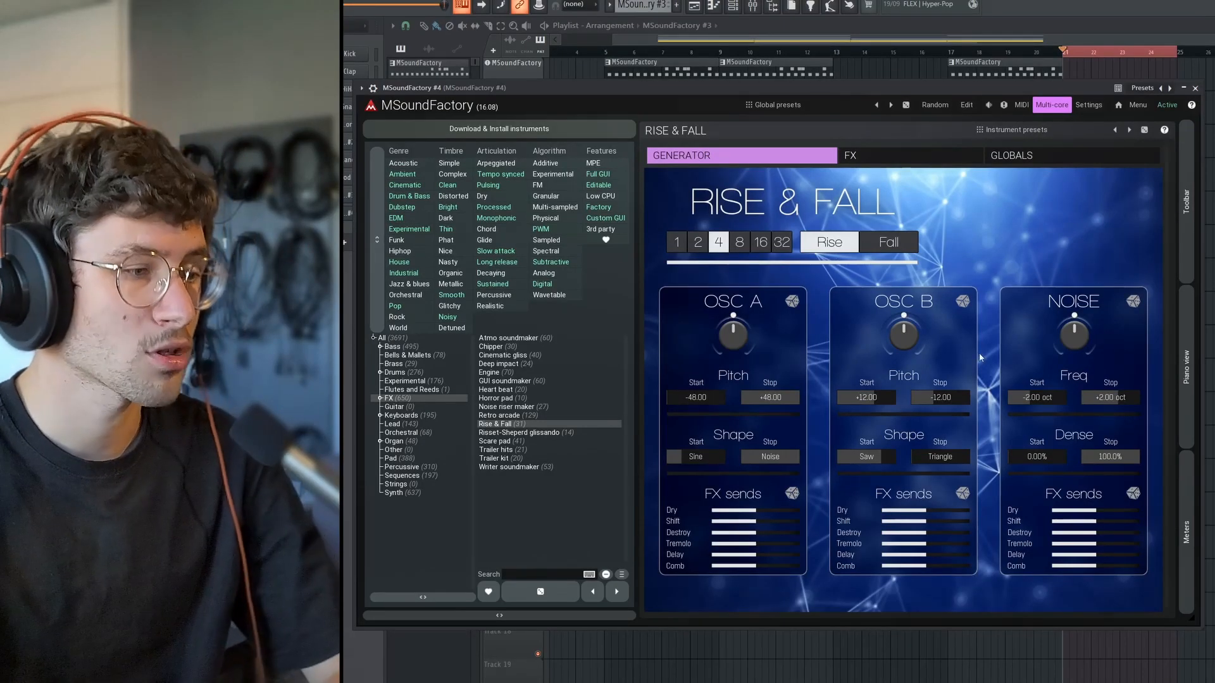
left_click(889, 247)
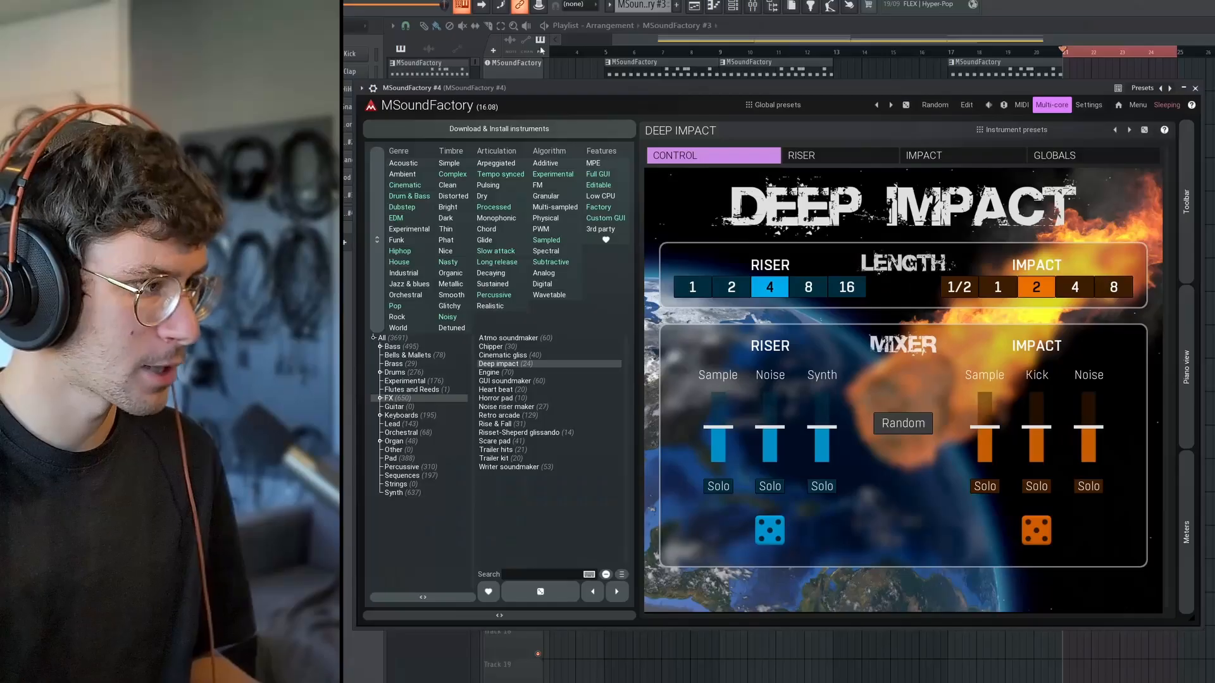
Set the Deep Impact riser length to 1 and the impact length to 1/2.
left_click(193, 334)
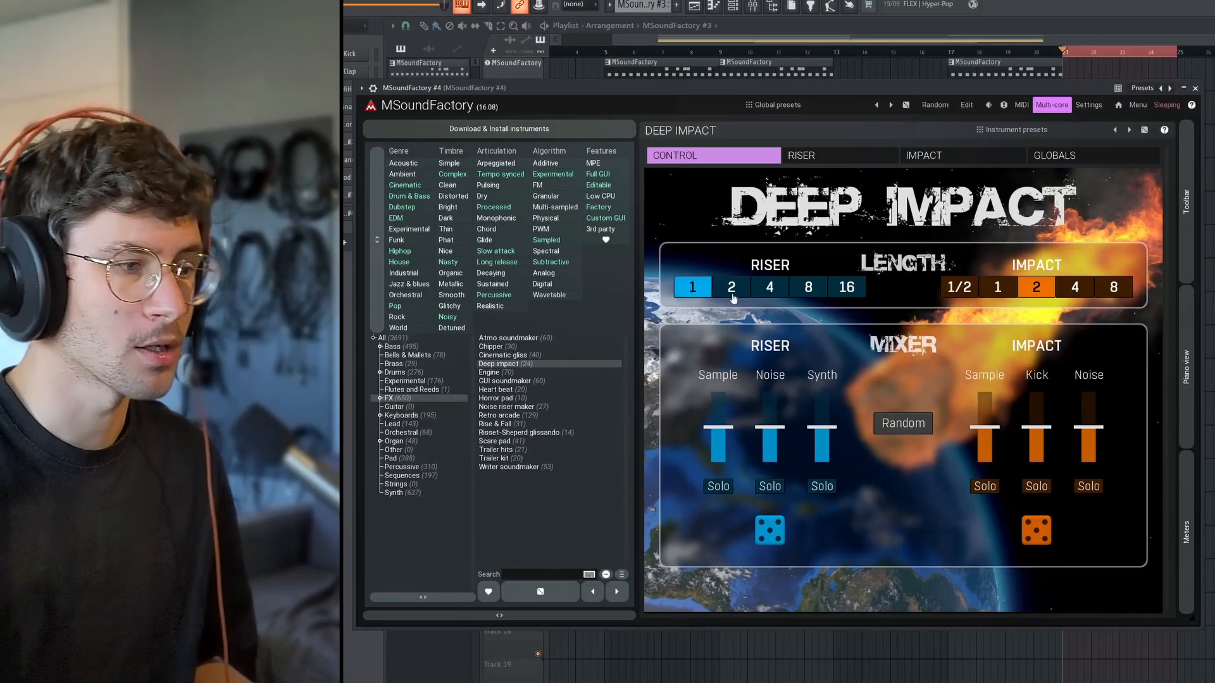
left_click(966, 288)
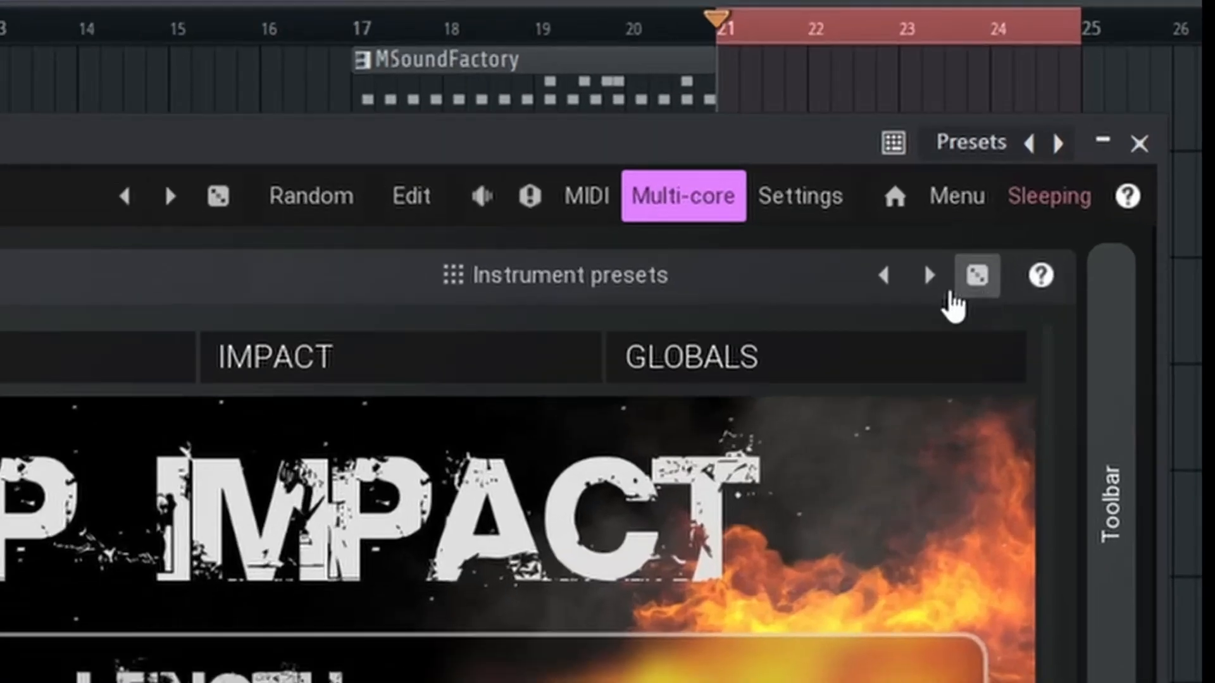
Load a Deep Impact instrument preset from the preset list, and replace it with a randomly picked one.
left_click(686, 278)
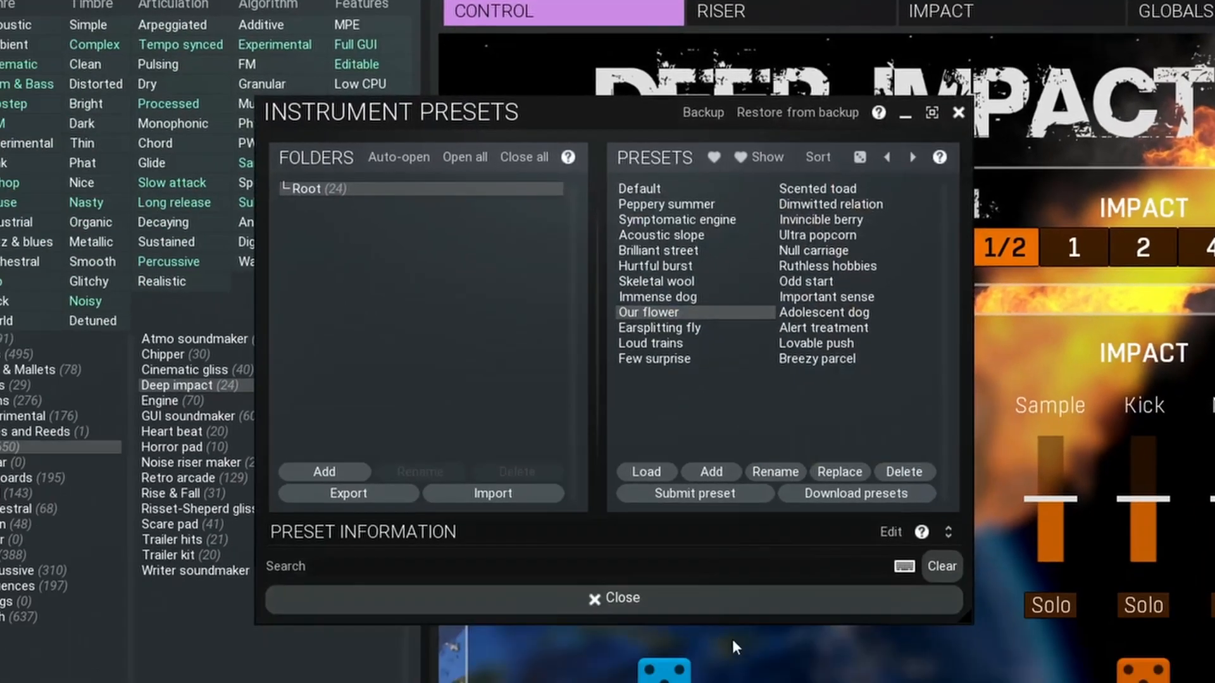
left_click(734, 603)
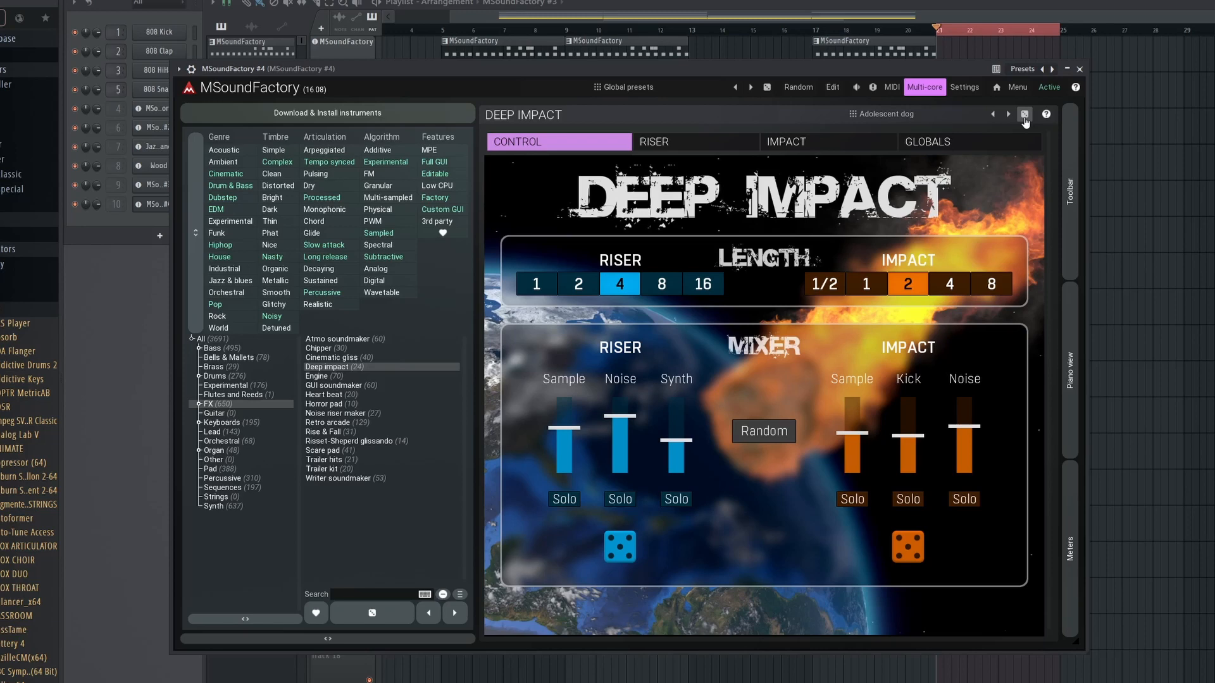
left_click(1025, 115)
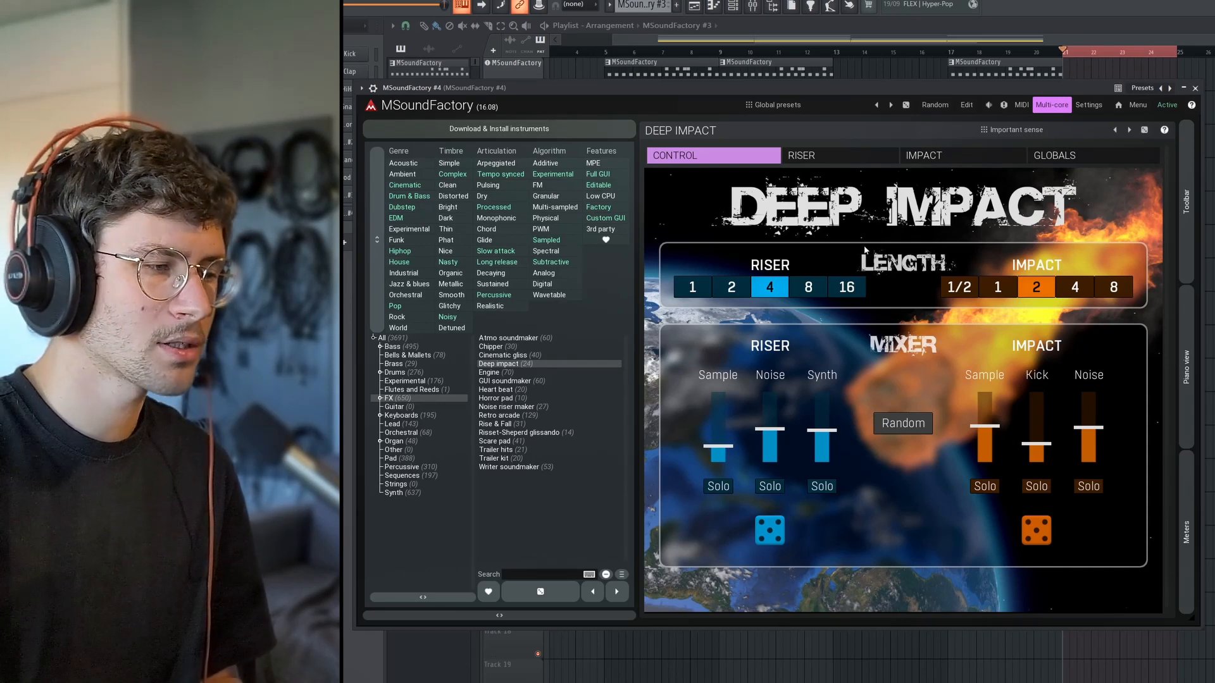
Set the riser length to 2 and randomize the impact settings.
left_click(733, 287)
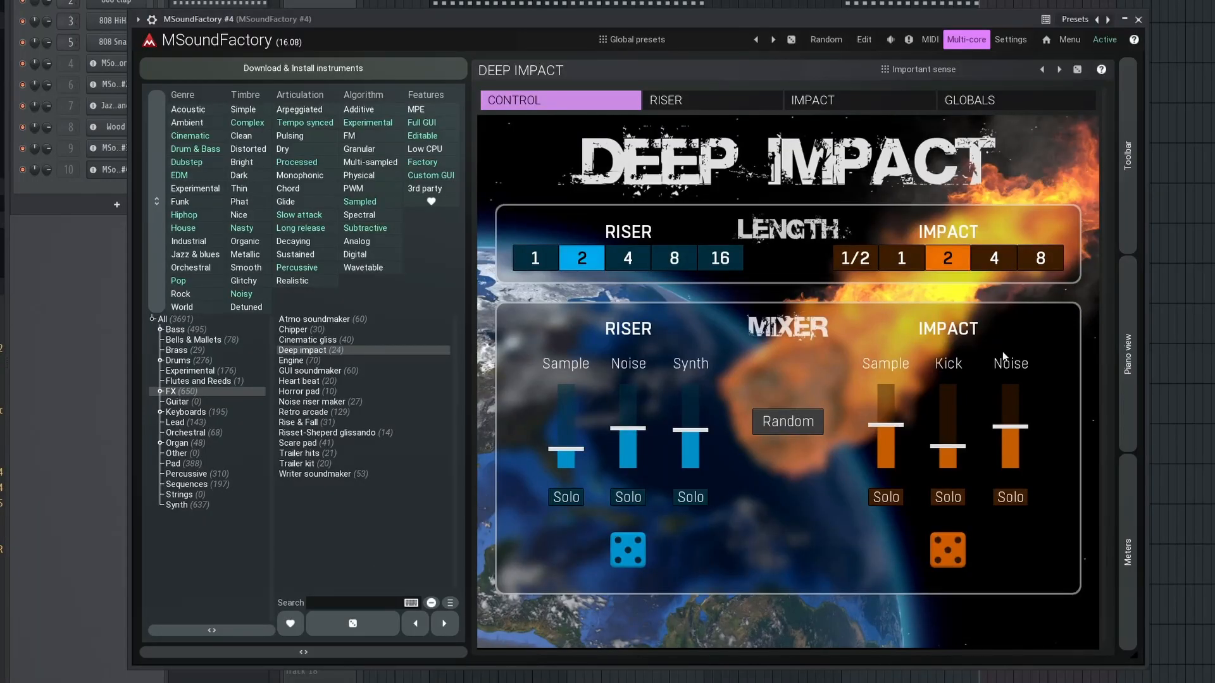
left_click(949, 567)
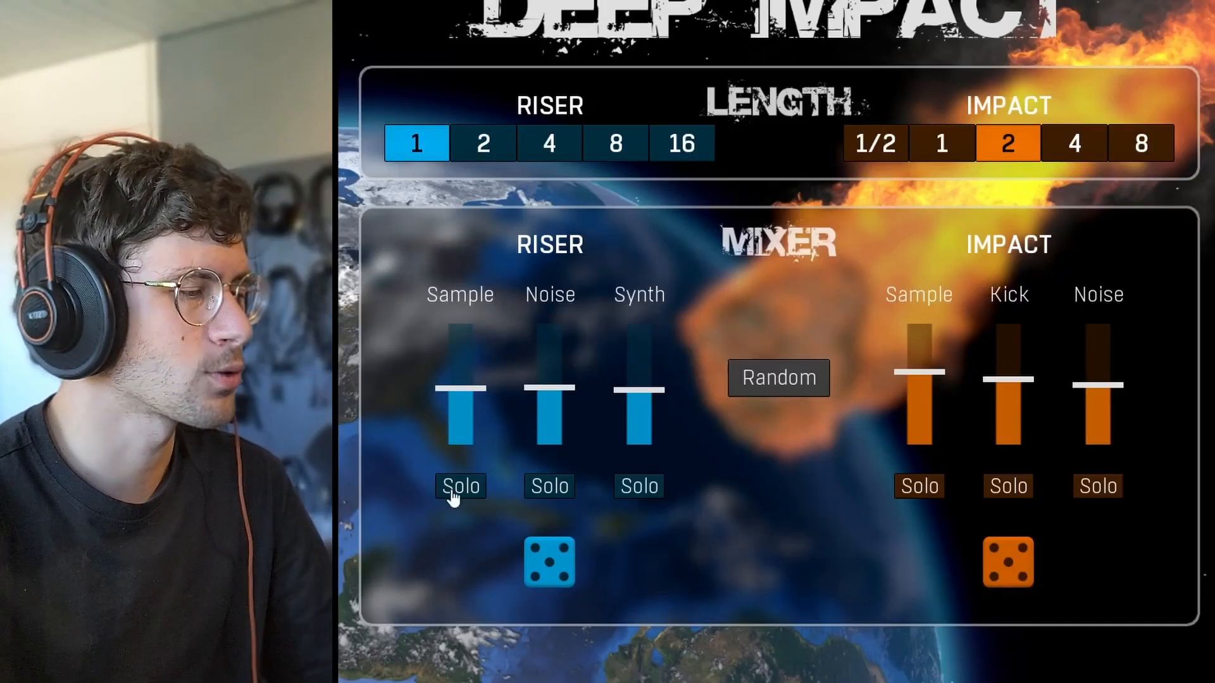
Audition the riser's Sample and Noise layers by soloing and unsoloing them in the mixer, nudging the Sample level slightly.
left_click(451, 496)
left_click(453, 496)
left_click(542, 496)
left_click(542, 496)
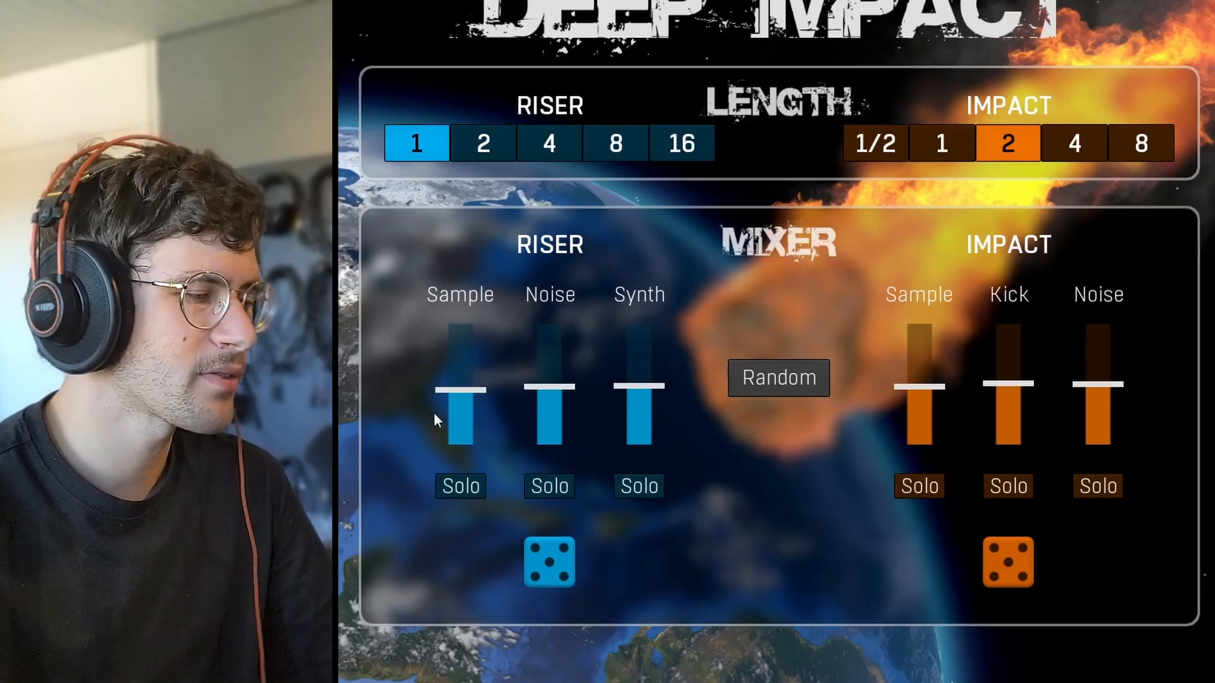
left_click_drag(460, 391, 460, 389)
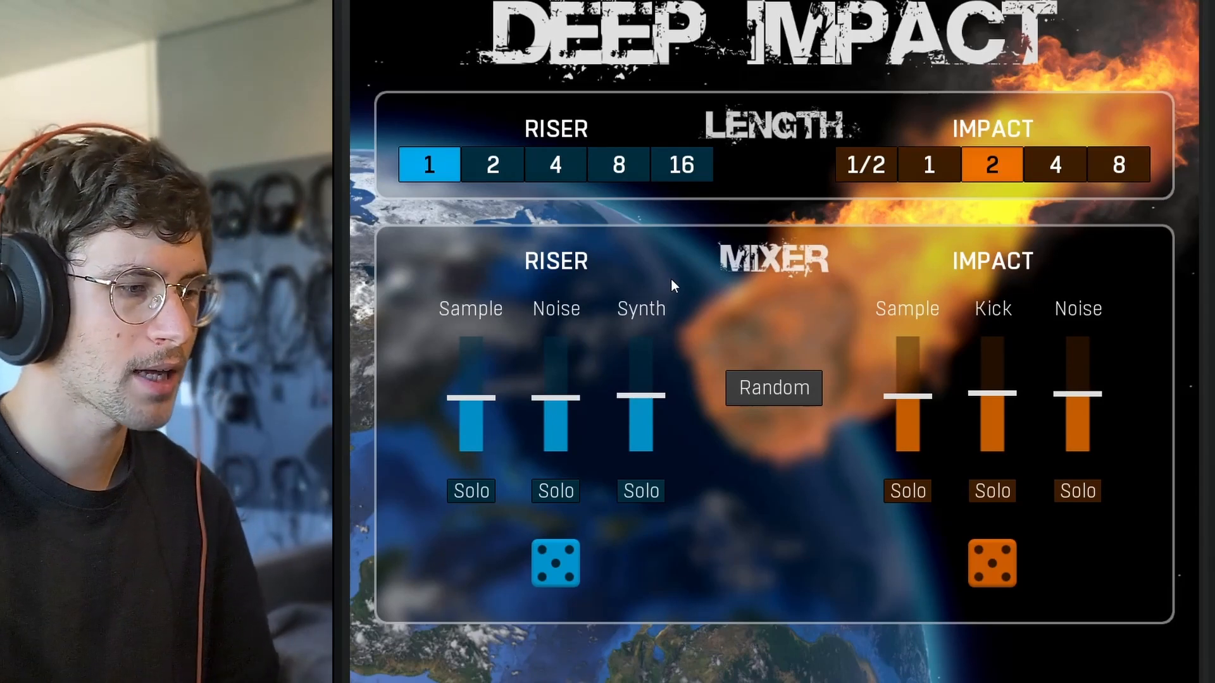
left_click(564, 491)
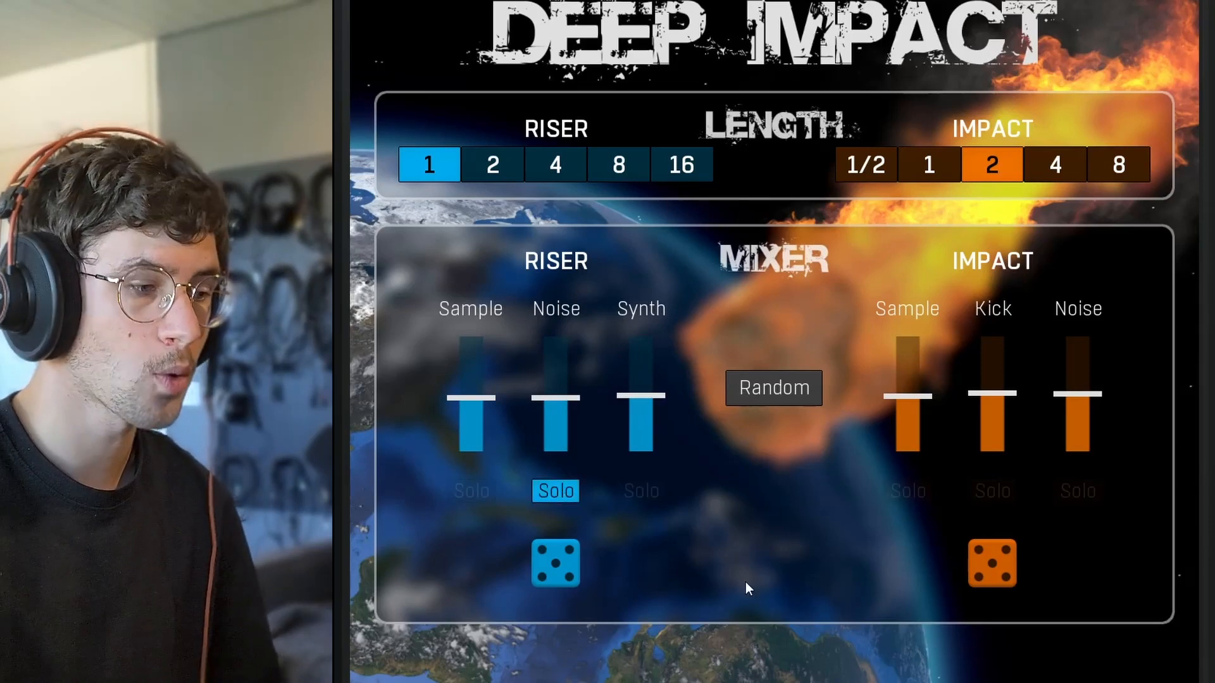
left_click(573, 501)
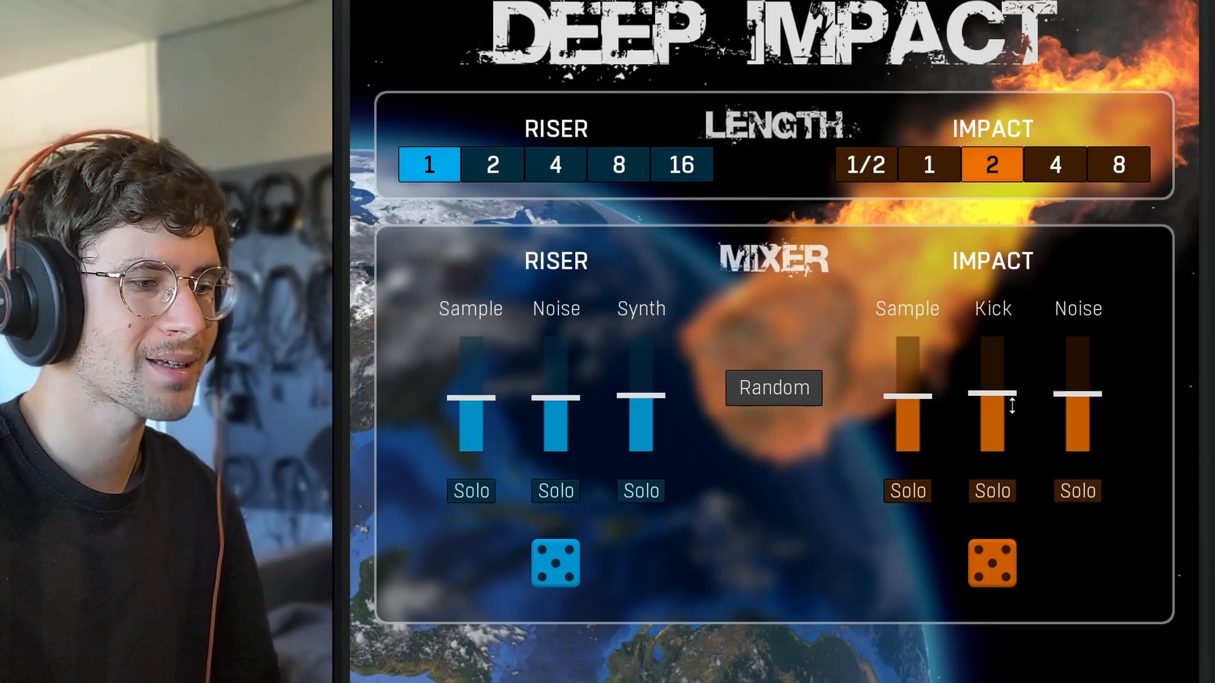
Pull the riser's Sample level and the impact's Sample, Kick and Noise levels down to zero in the mixer.
left_click_drag(992, 398, 992, 424)
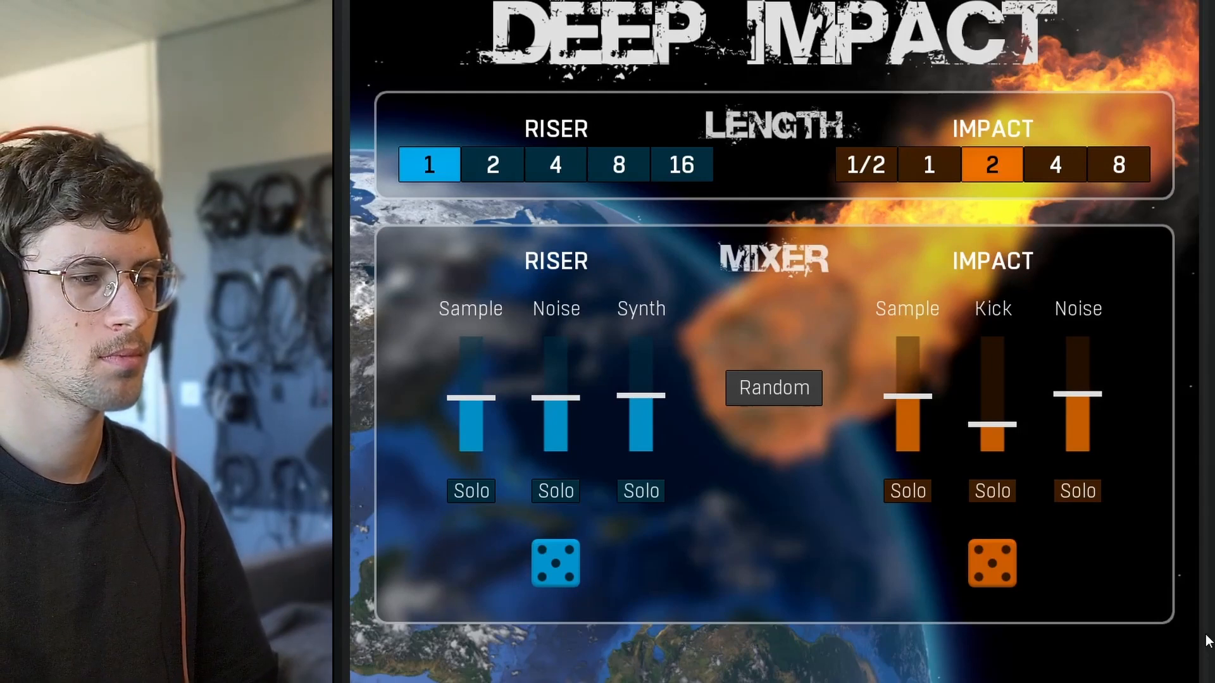
left_click_drag(471, 398, 453, 543)
left_click_drag(908, 397, 908, 451)
left_click_drag(1083, 392, 1078, 452)
left_click_drag(992, 425, 992, 452)
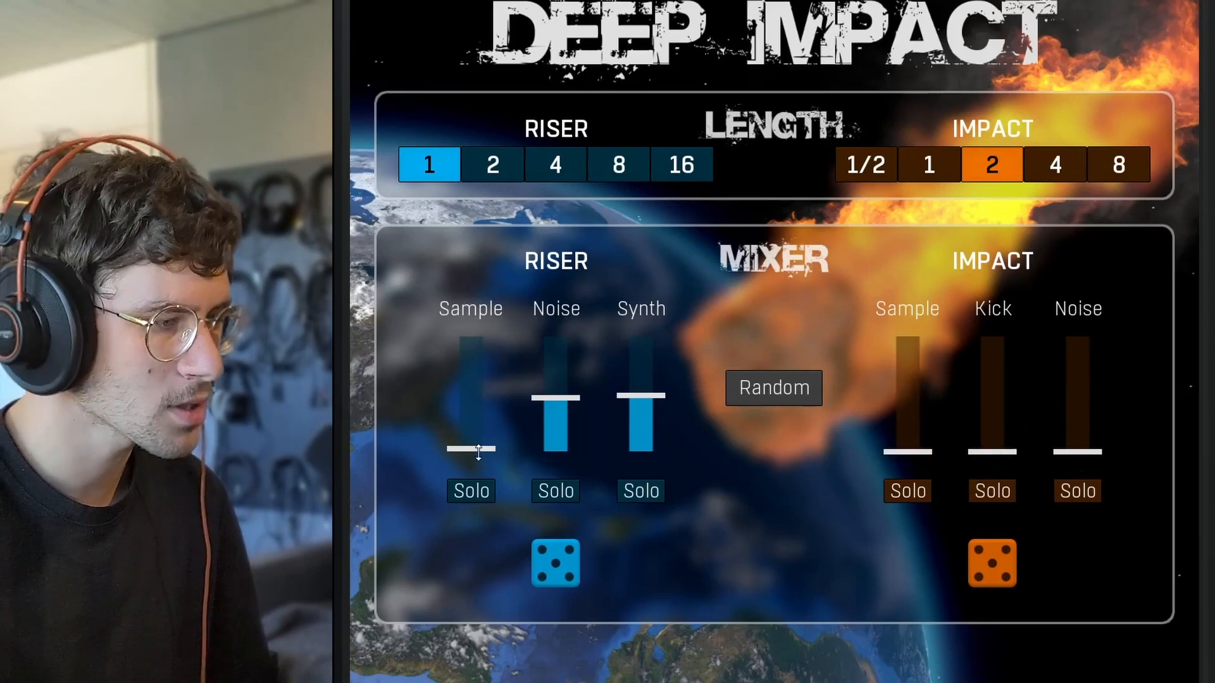
left_click_drag(471, 452, 471, 403)
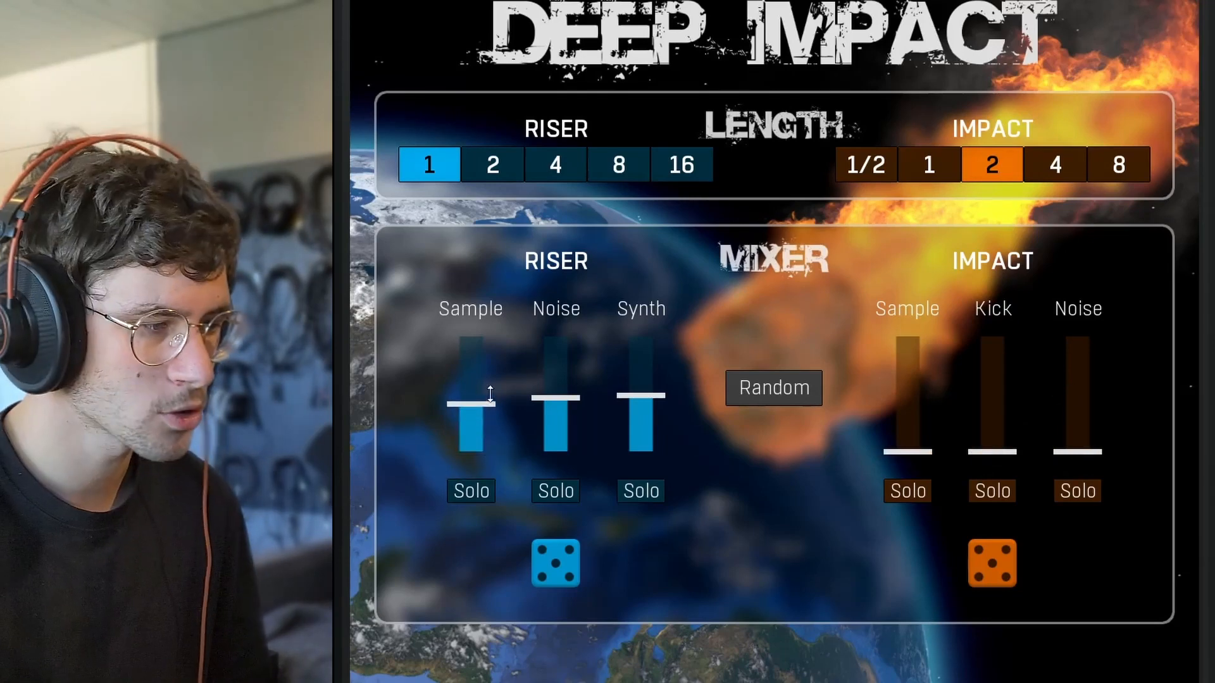
left_click_drag(471, 403, 471, 452)
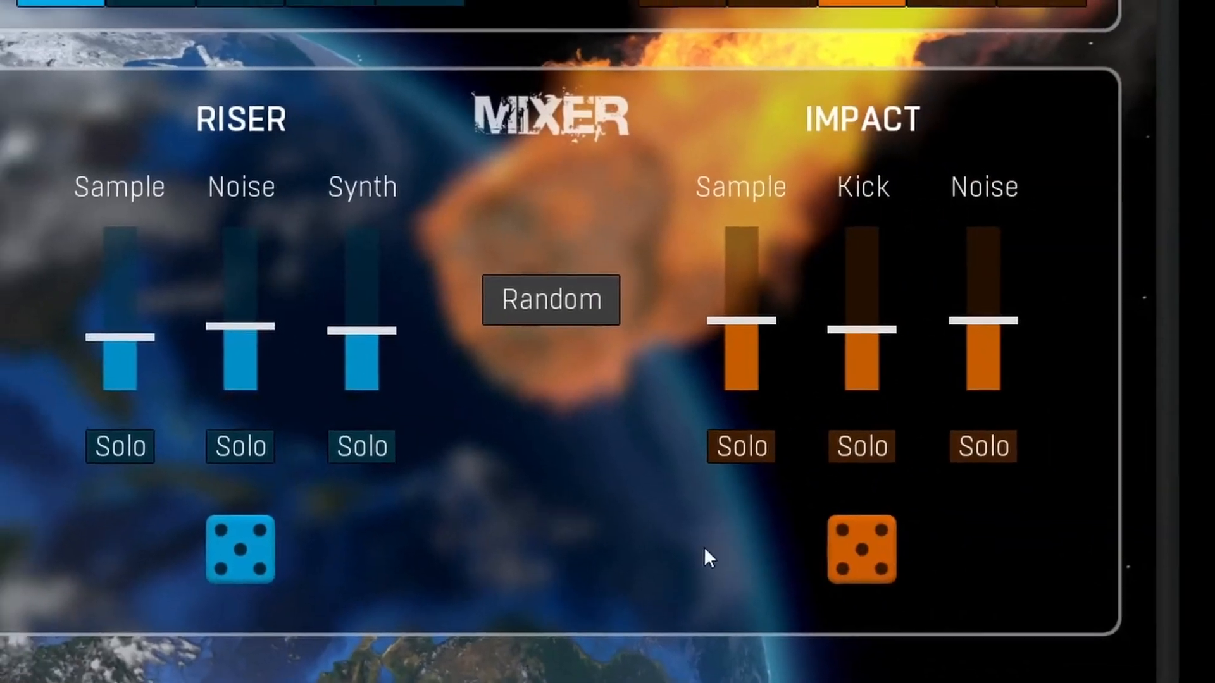
Randomize the mixer levels and lower the impact's Sample and Noise levels.
left_click(827, 291)
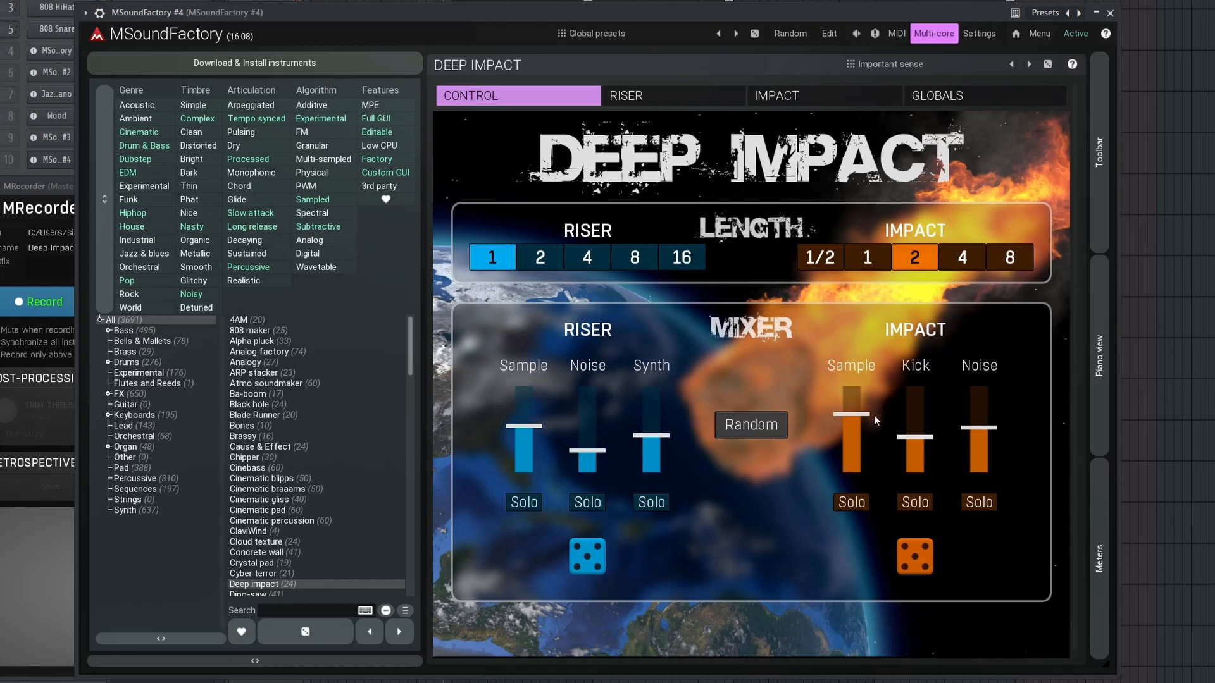
left_click_drag(852, 415, 851, 441)
left_click_drag(979, 428, 979, 442)
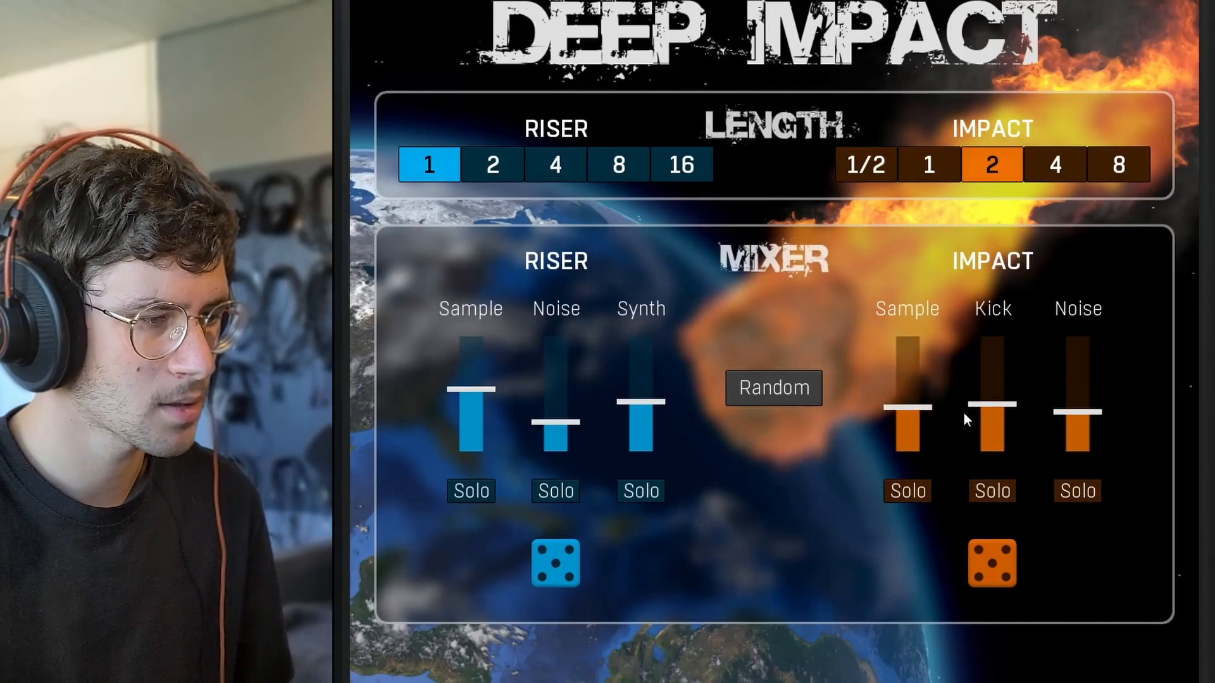
left_click_drag(907, 408, 907, 418)
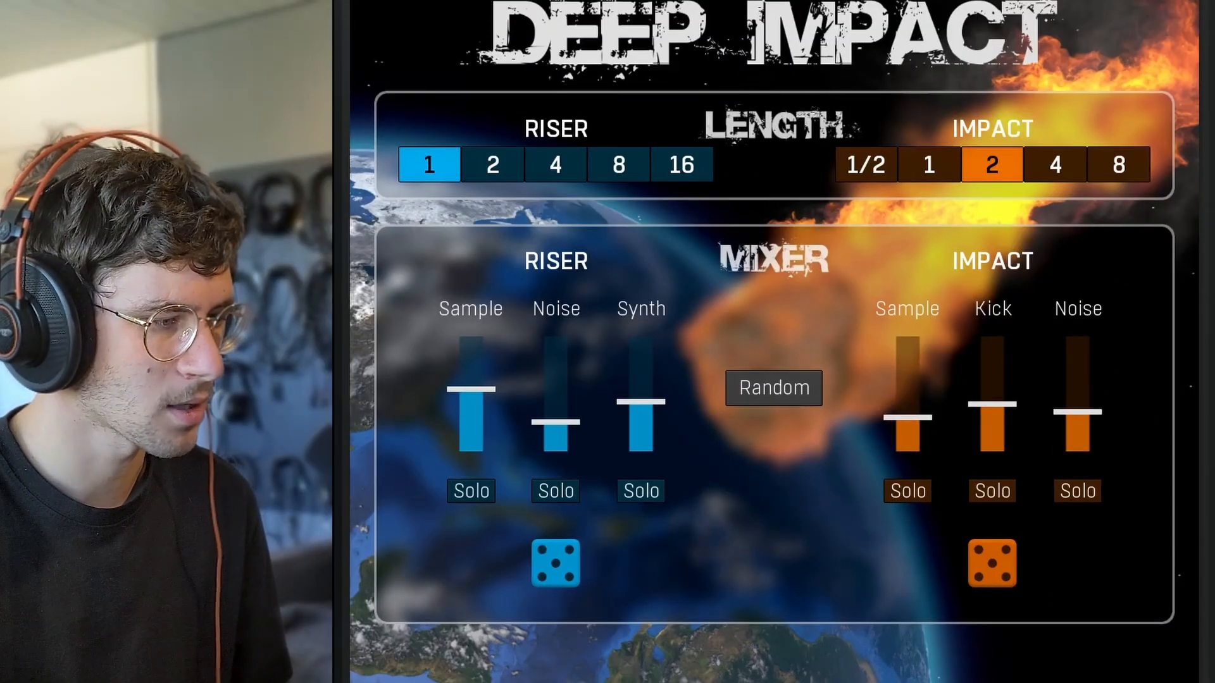
Lower the riser's Sample and Synth levels in the mixer and randomize the riser settings.
left_click_drag(470, 389, 471, 409)
left_click_drag(640, 402, 641, 408)
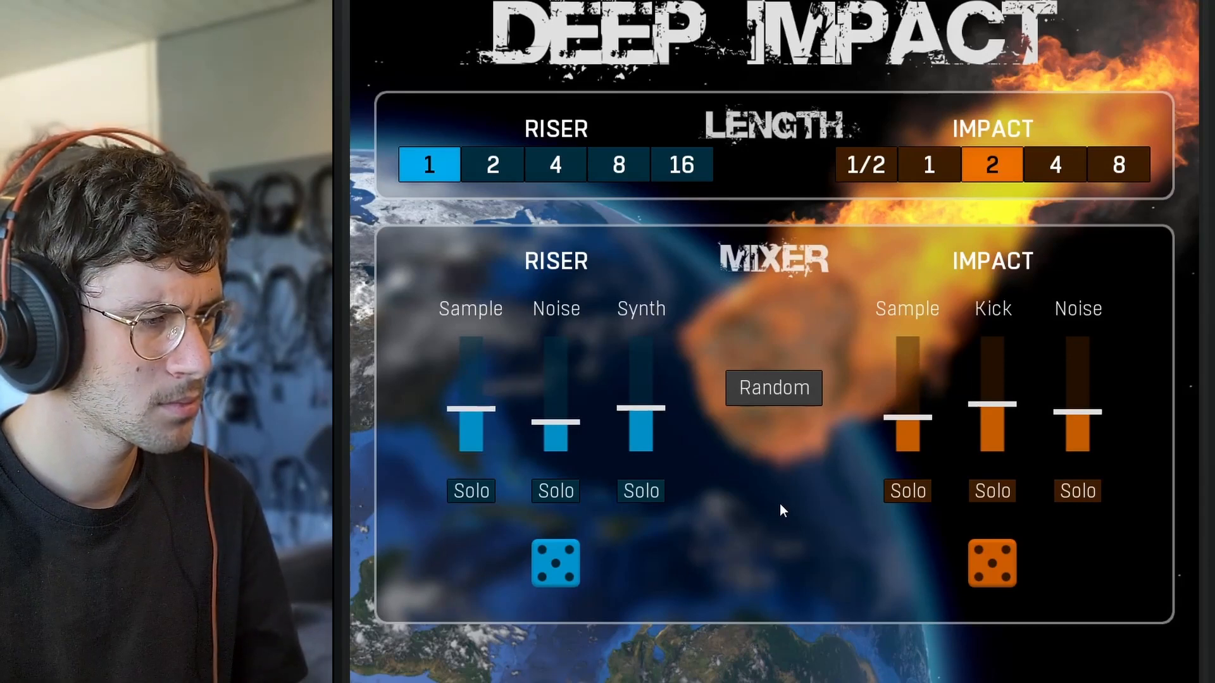
left_click(555, 563)
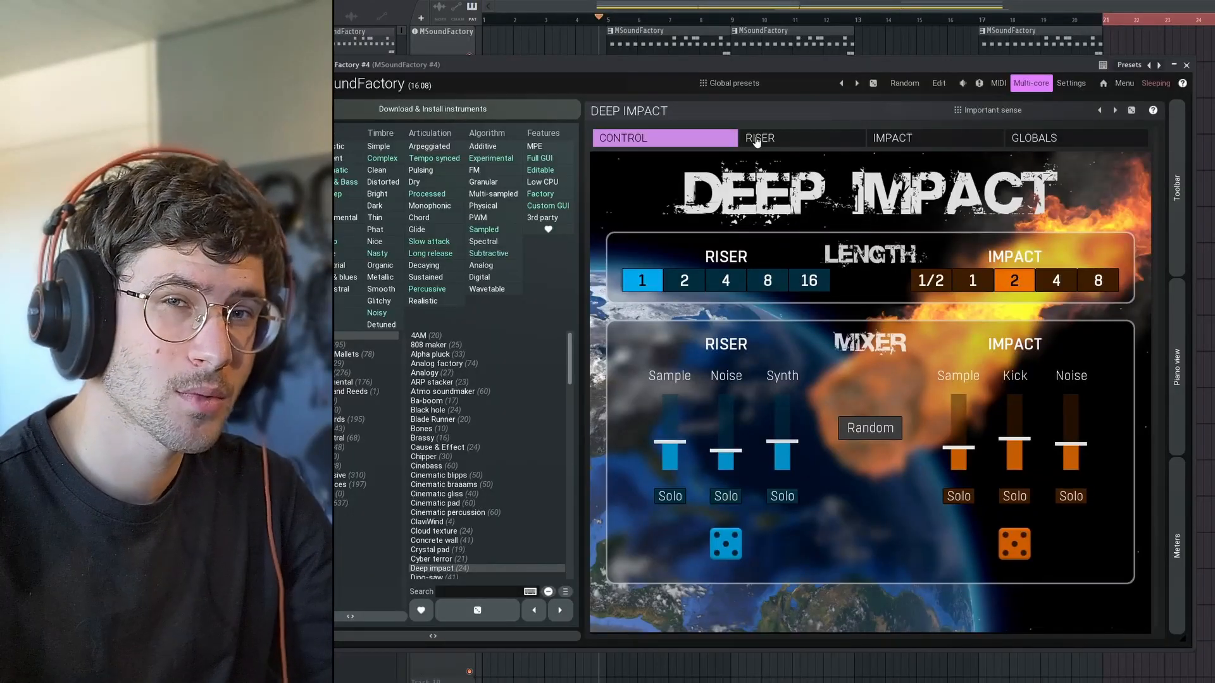
Examine the detailed sound settings of the riser and the impact.
left_click(756, 141)
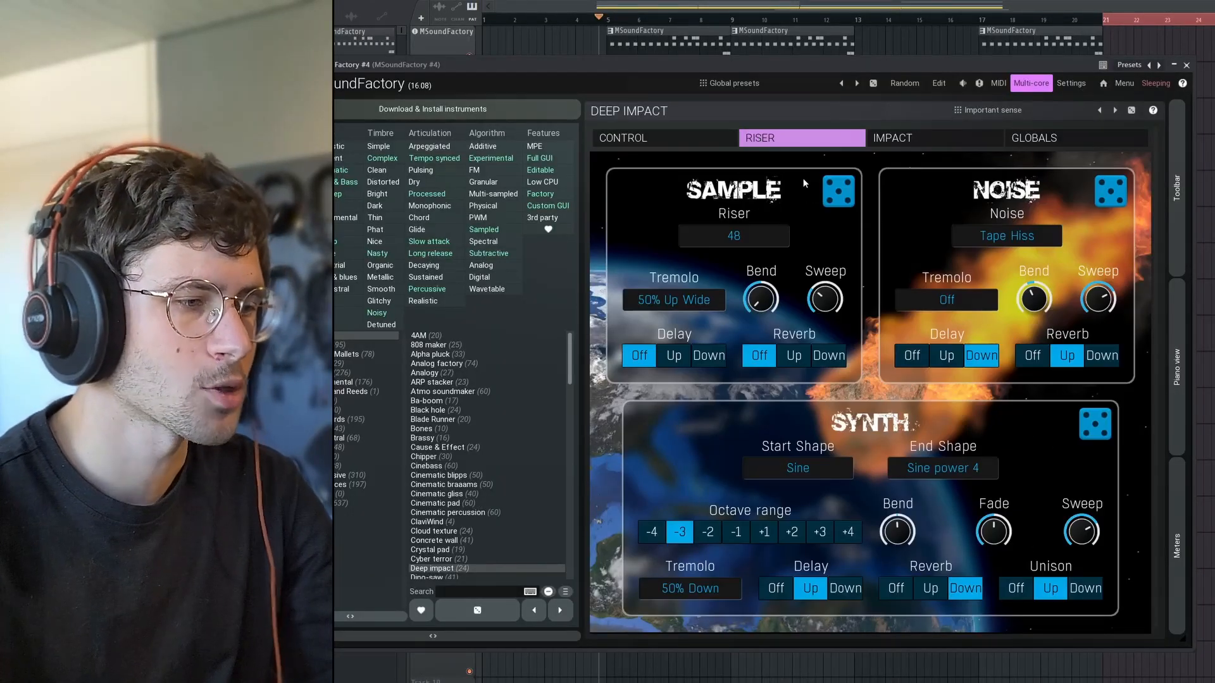
left_click(925, 139)
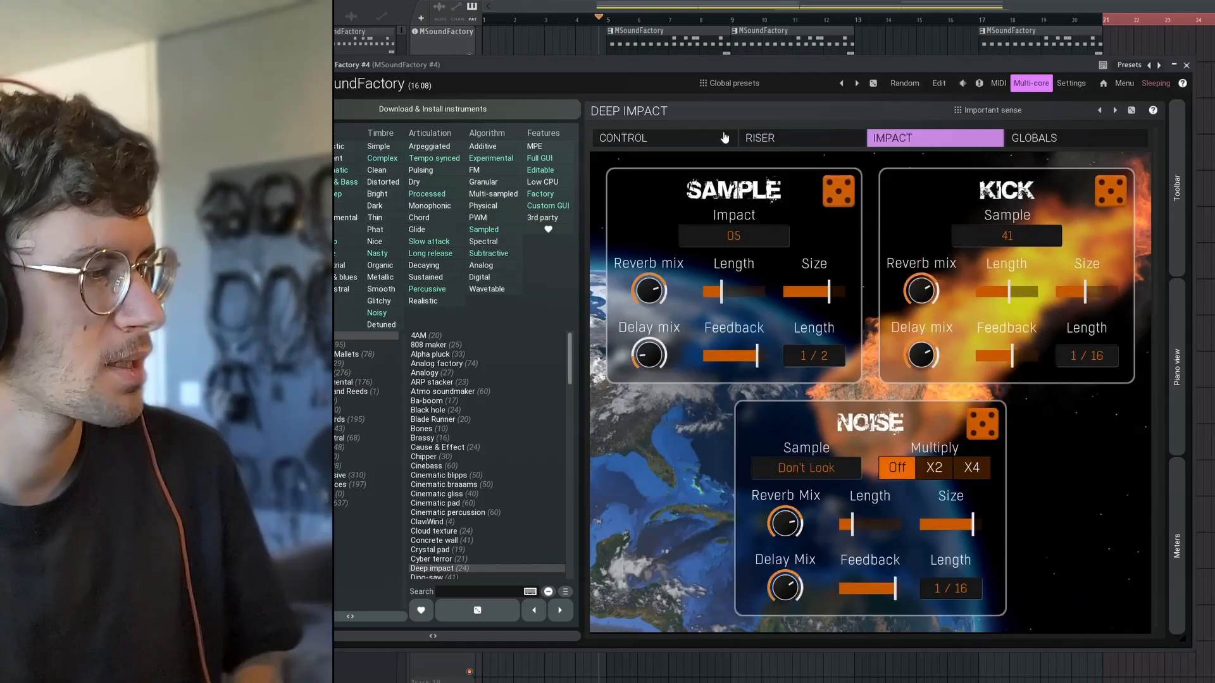
left_click(769, 139)
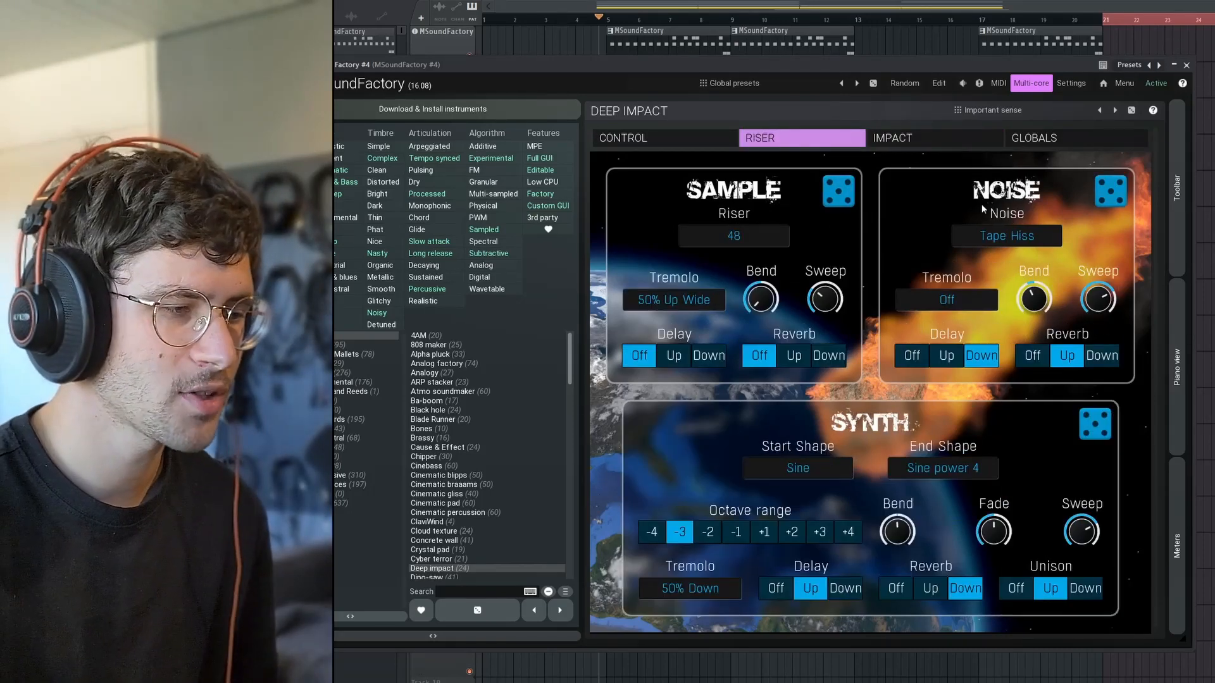
left_click(921, 133)
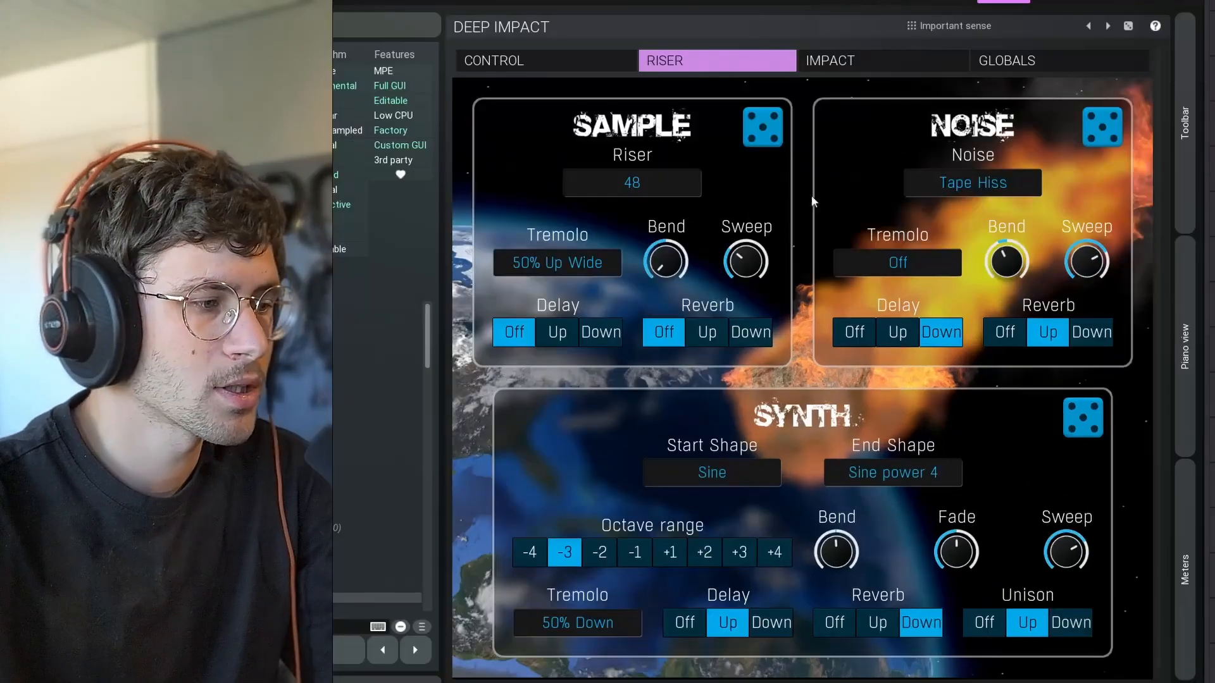
Look through the riser's available samples, noise types and tremolo options without changing them.
left_click(750, 237)
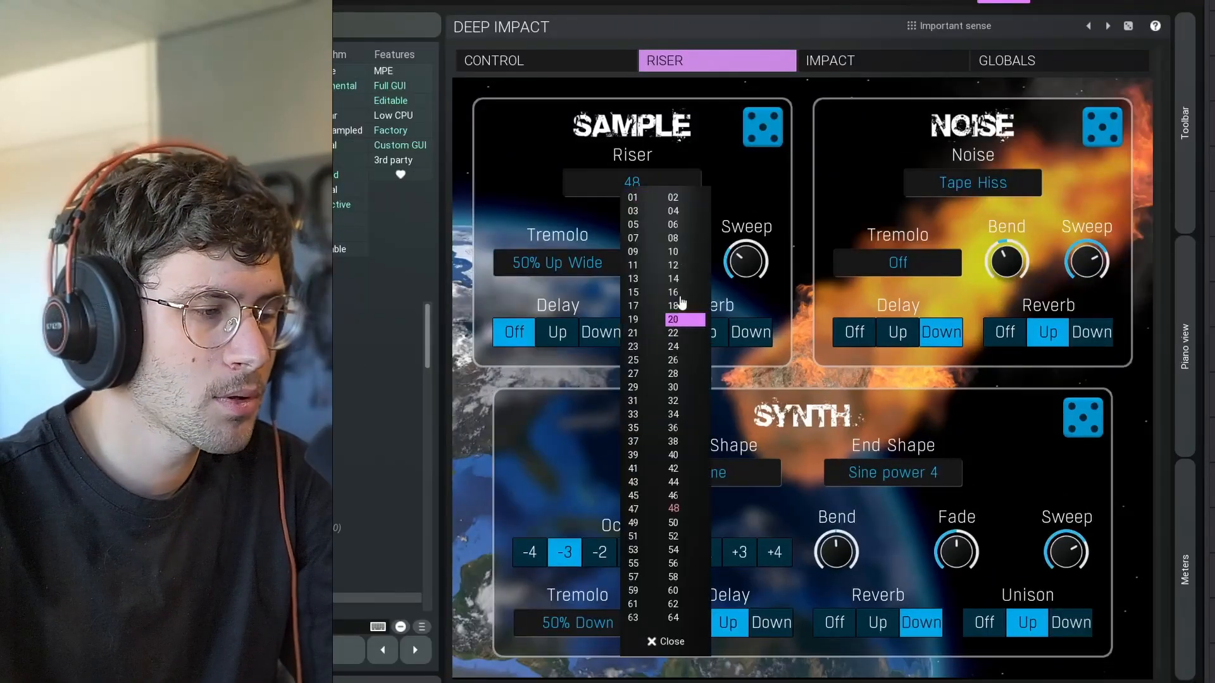
left_click(967, 188)
left_click(966, 188)
left_click(534, 258)
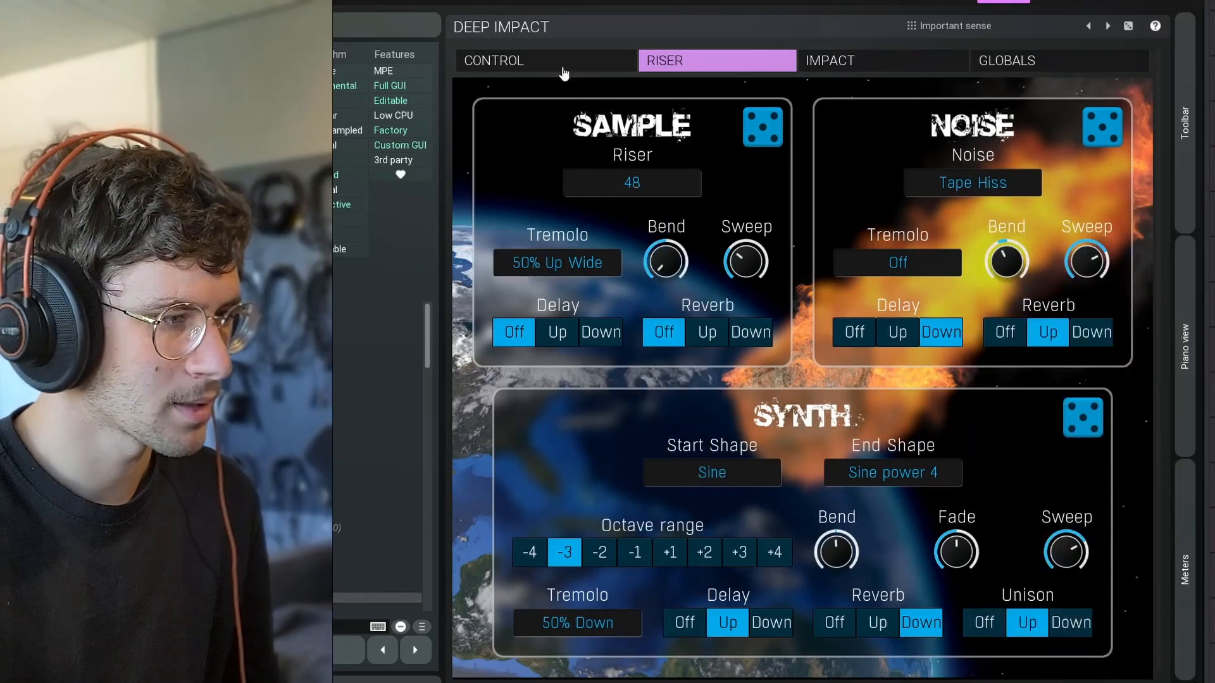
Solo the riser's Sample layer and set its tremolo to Off.
left_click(564, 72)
left_click(564, 518)
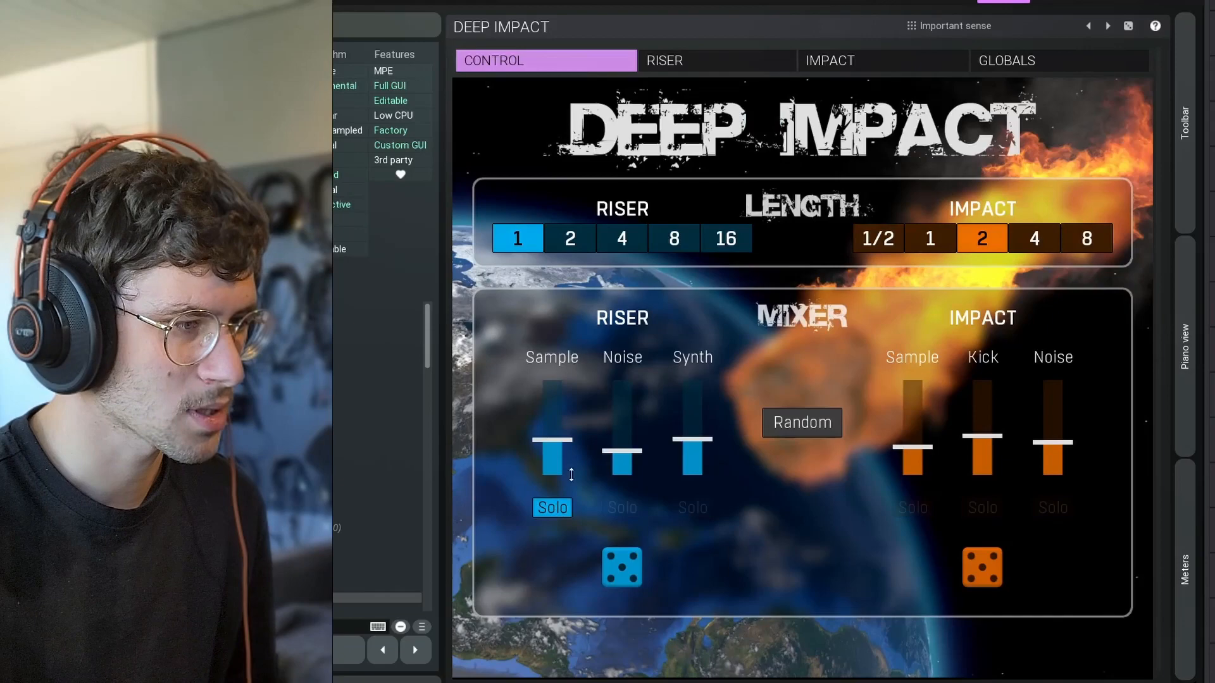
left_click(707, 61)
left_click(550, 264)
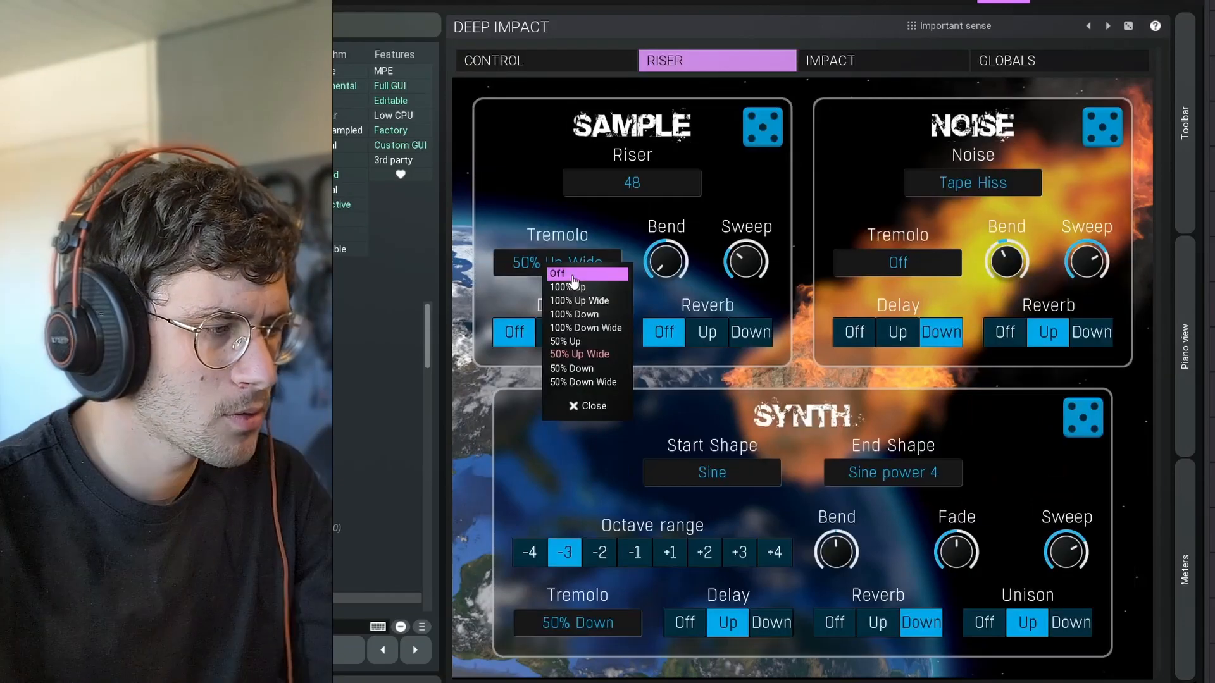
left_click(573, 276)
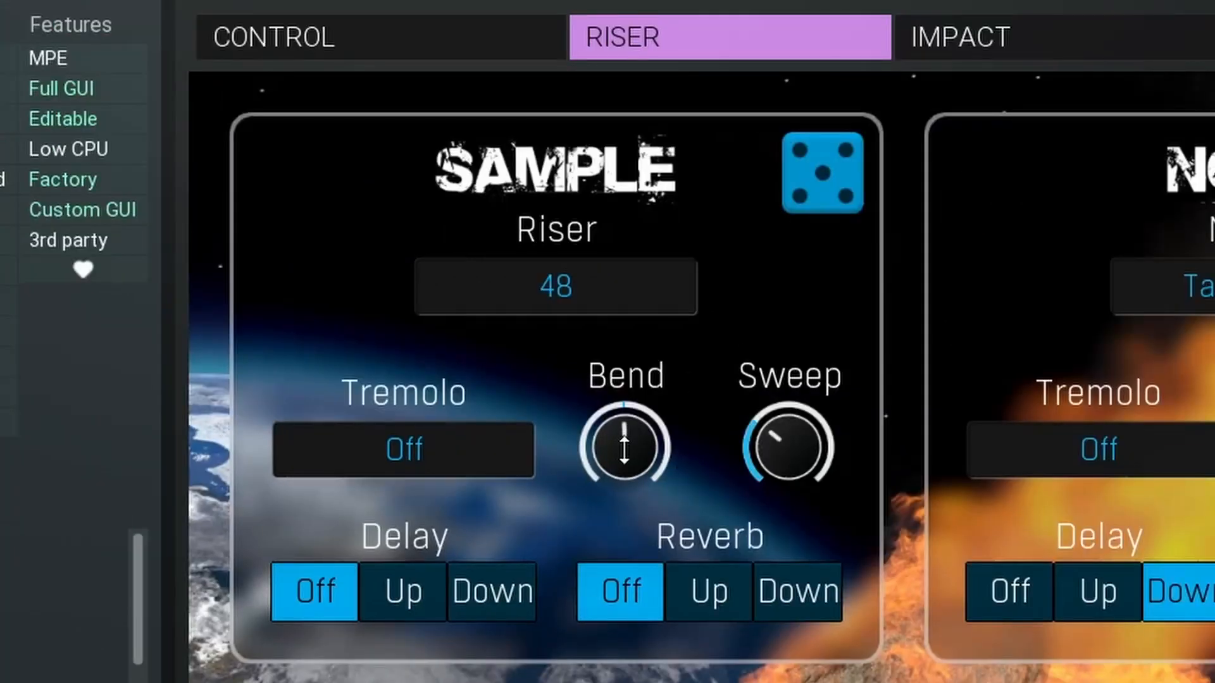
Turn the riser sample's Bend fully down and its Sweep fully up after trying other positions of both.
left_click_drag(697, 411, 697, 355)
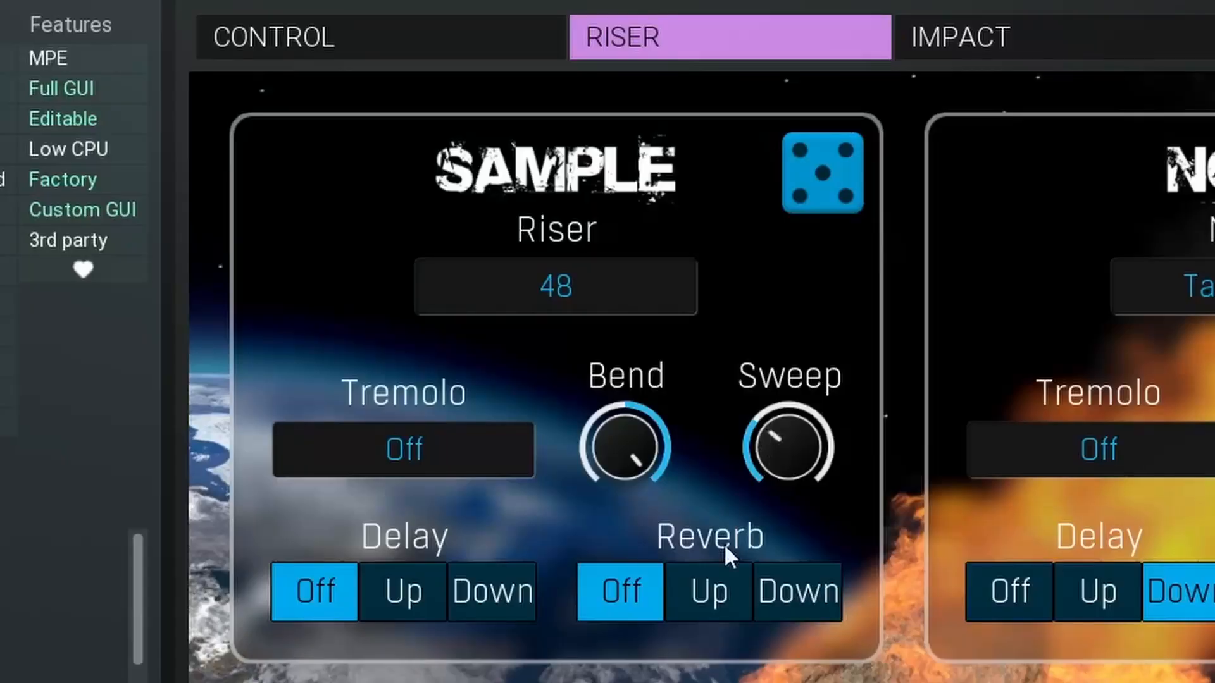
left_click_drag(625, 446, 625, 525)
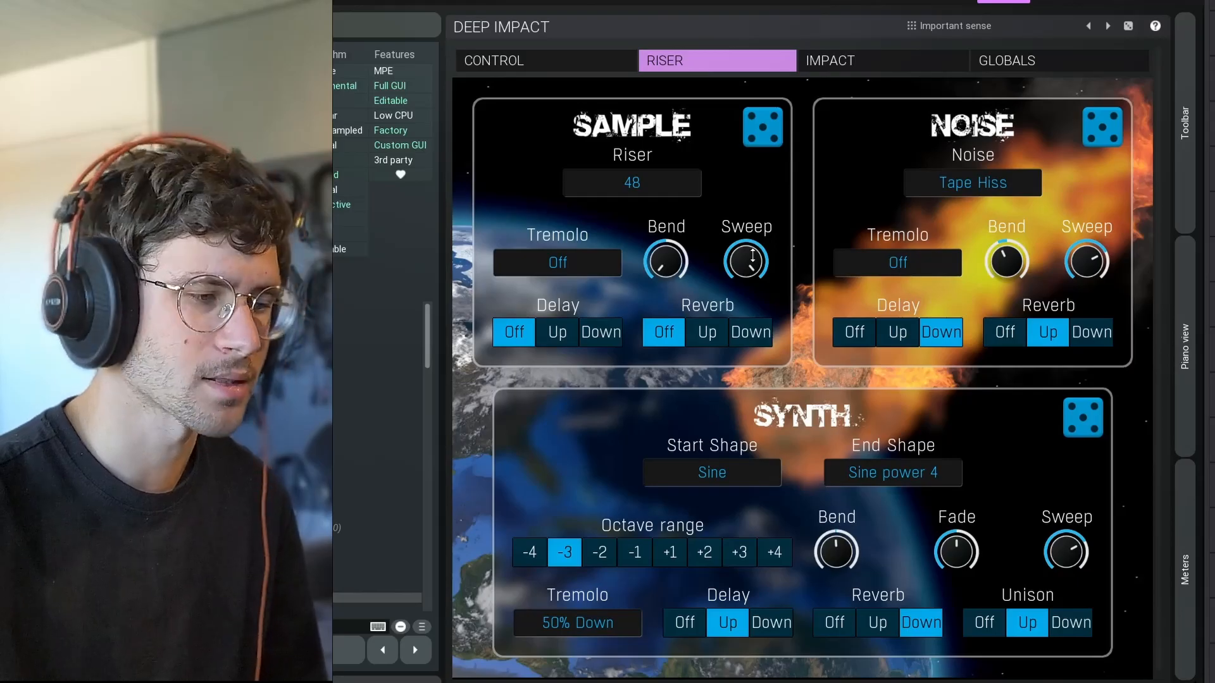
left_click_drag(753, 255, 753, 329)
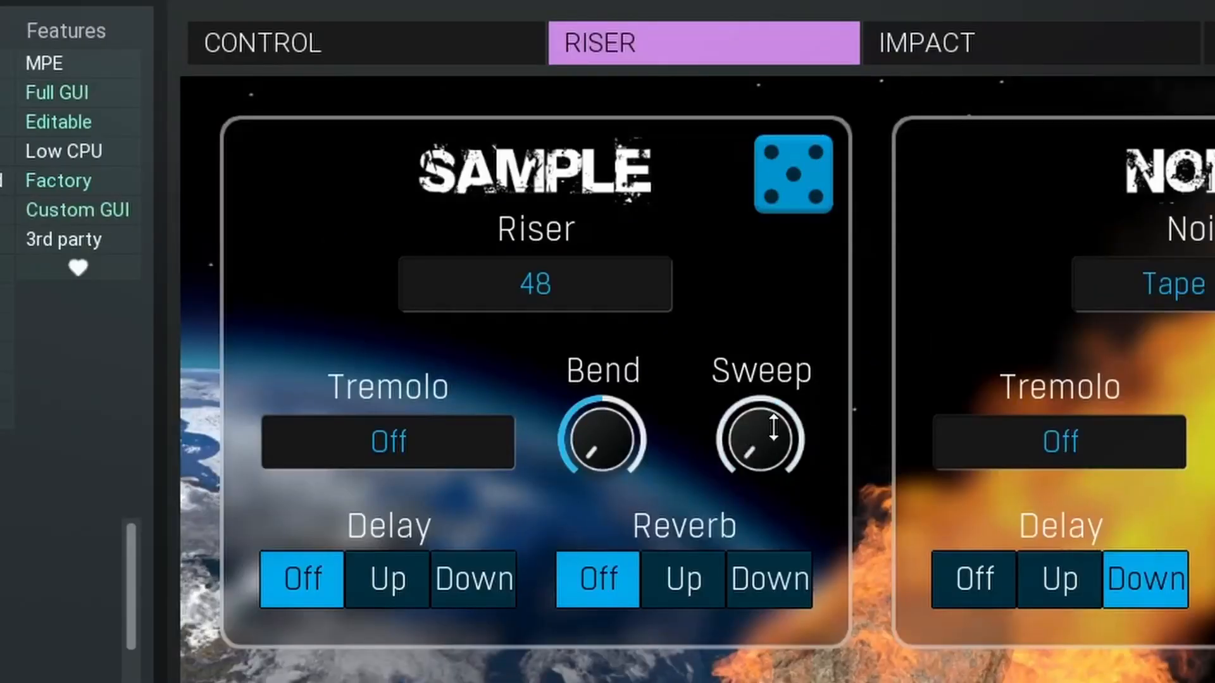
left_click_drag(773, 429, 784, 404)
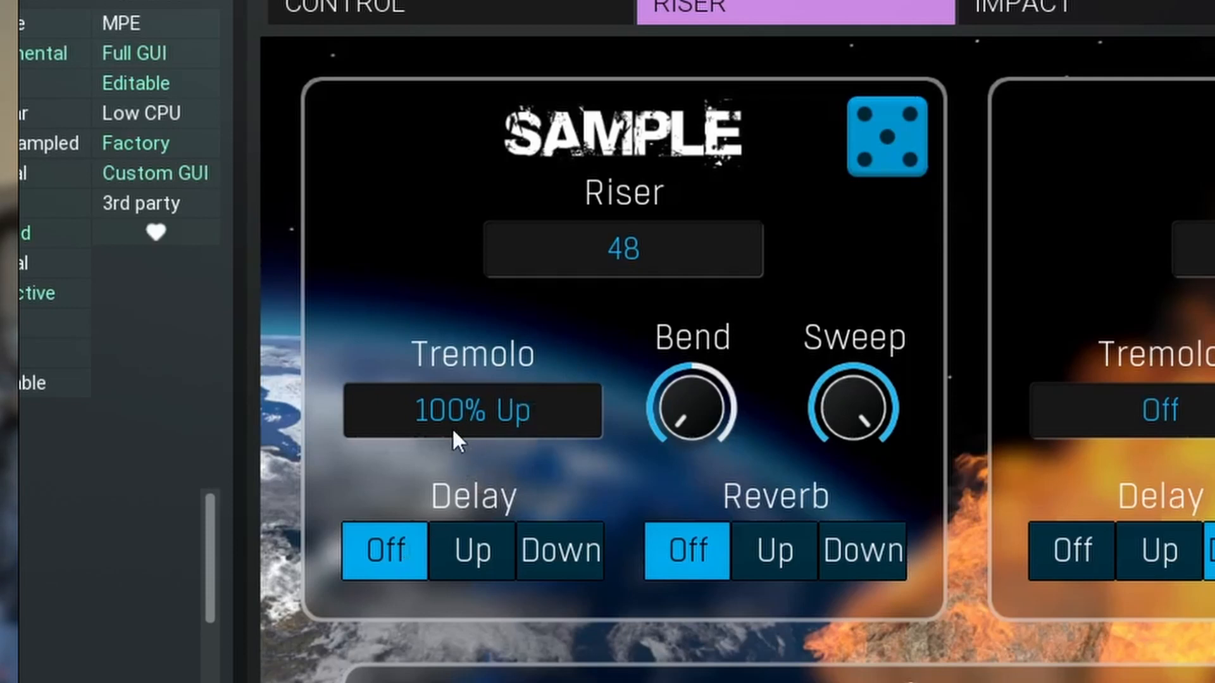
Set the riser sample's tremolo to 100% Down, its delay to Off after trying Up and Down, and its reverb to Up.
left_click(453, 430)
left_click(515, 529)
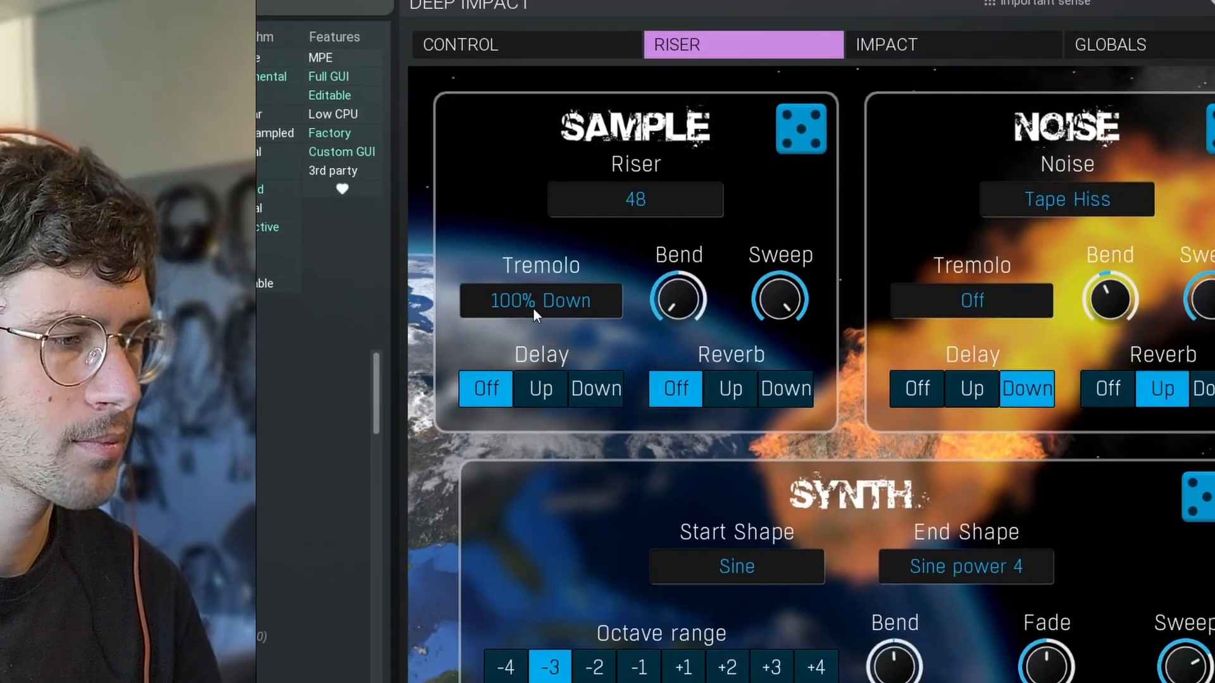
left_click(541, 388)
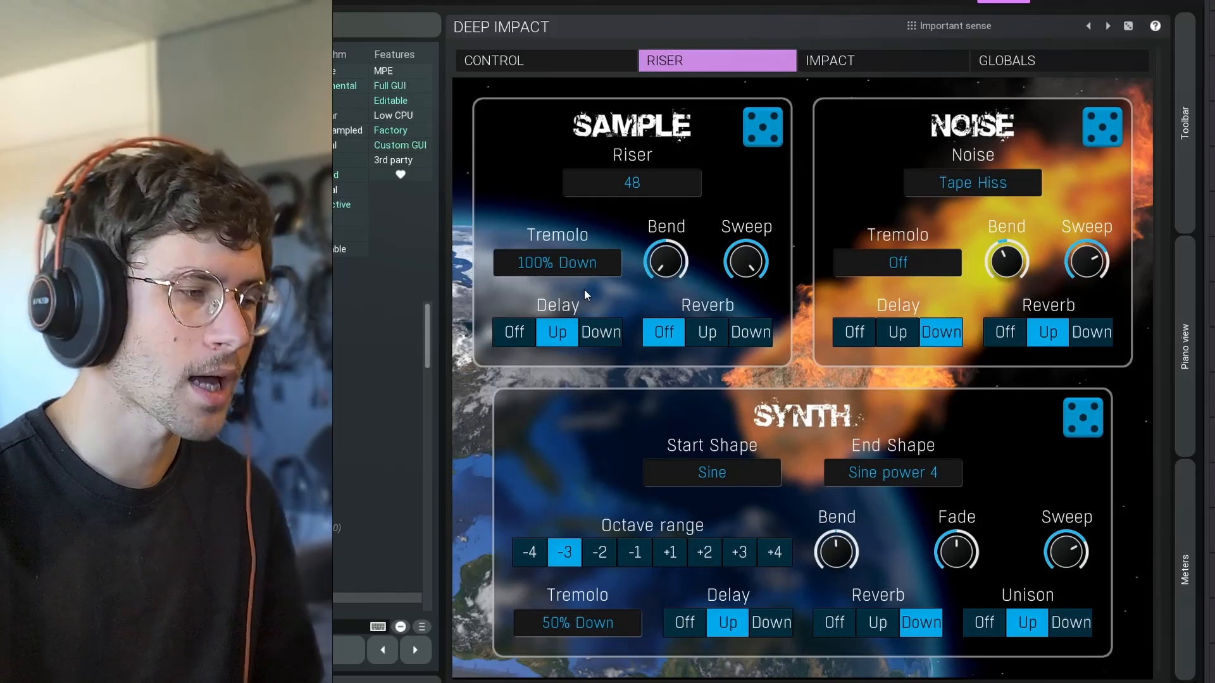
left_click(601, 332)
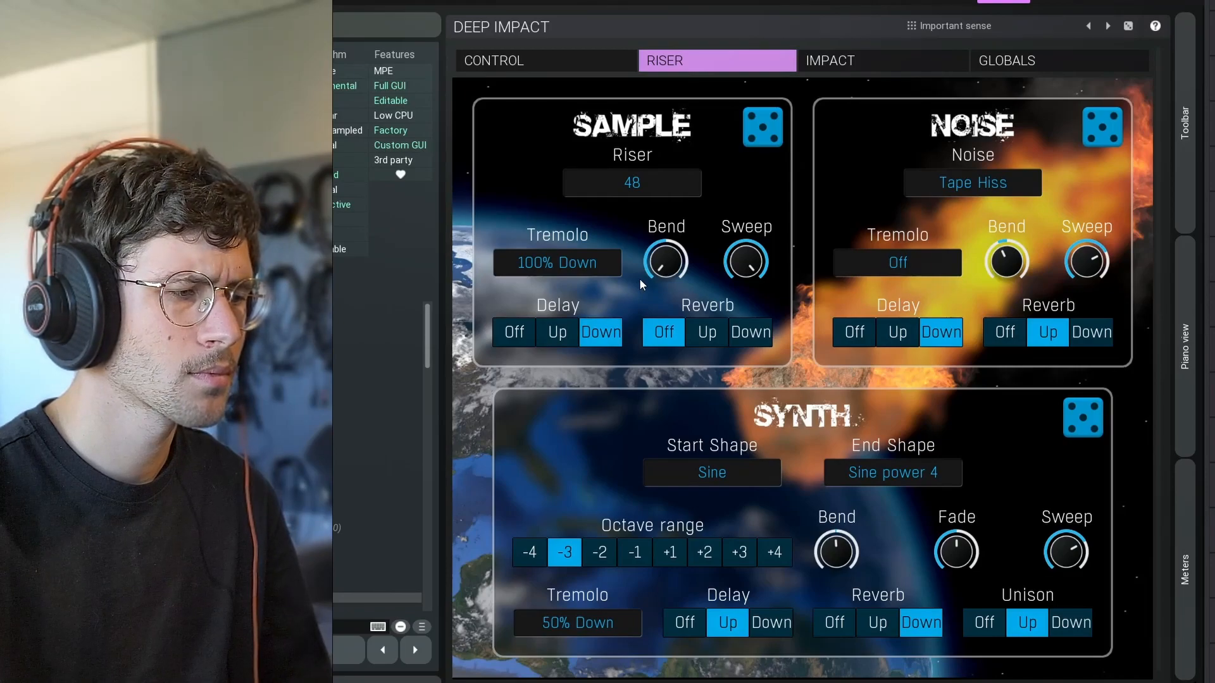
left_click(707, 332)
left_click(520, 333)
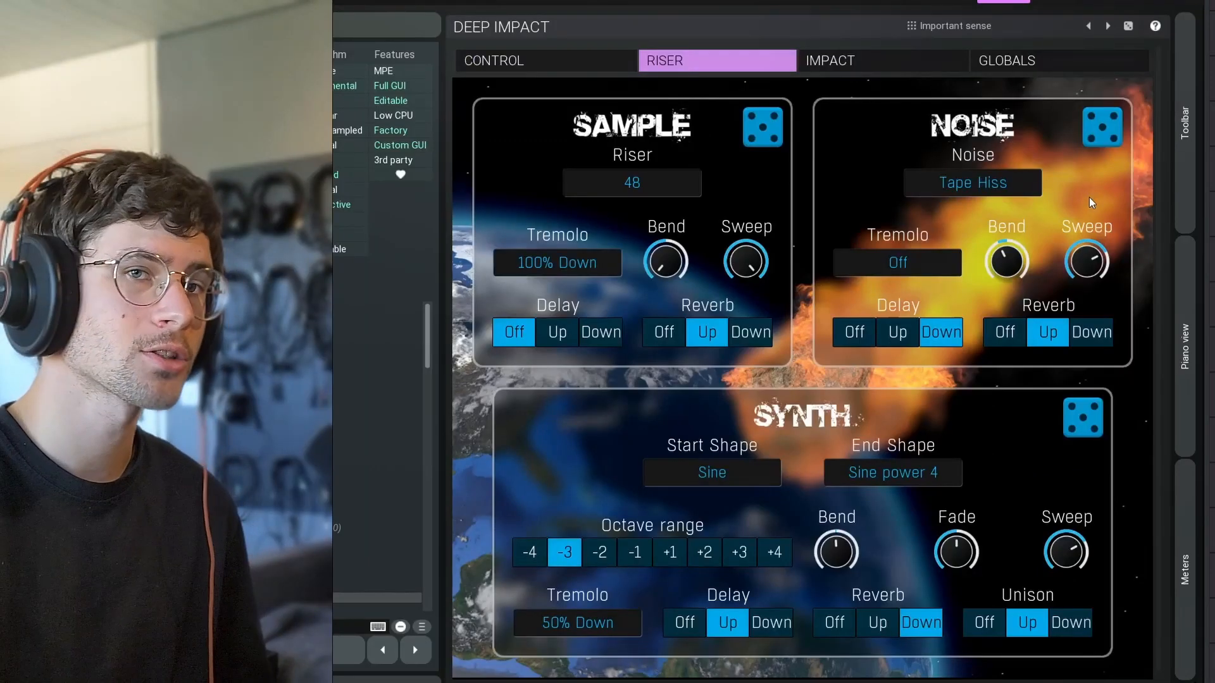
Solo the riser's Synth layer and set its start shape to Triangle and its end shape to More harmonics.
left_click(589, 69)
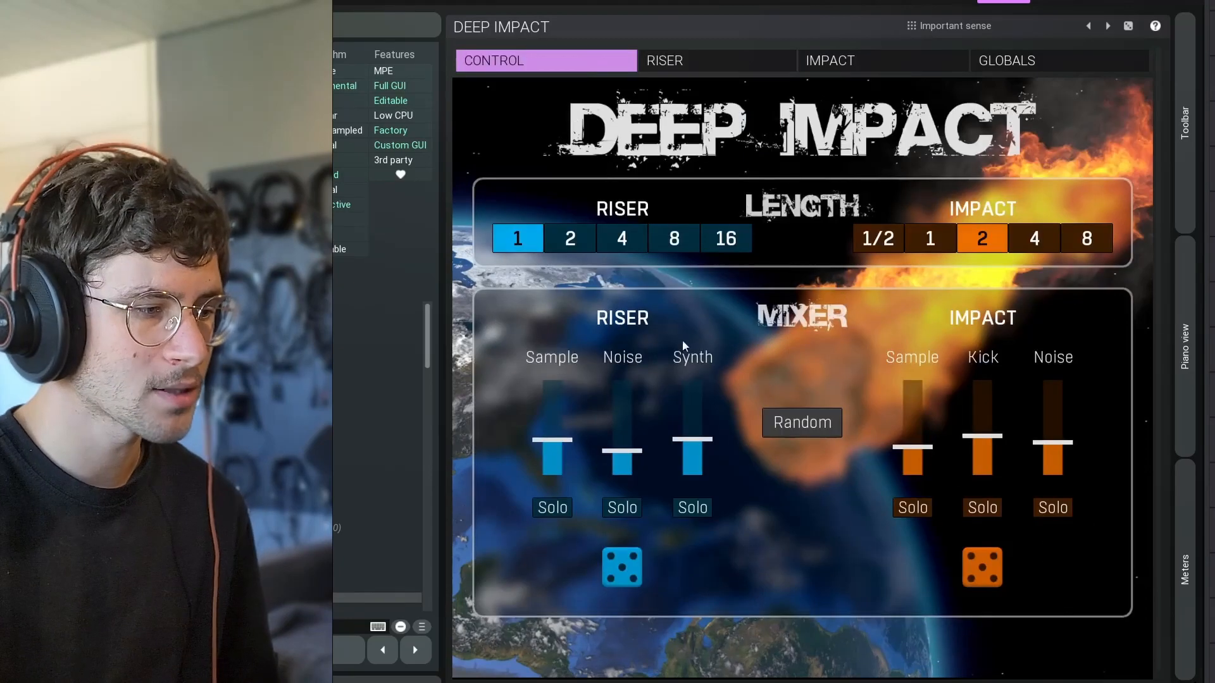
left_click(692, 506)
left_click(674, 66)
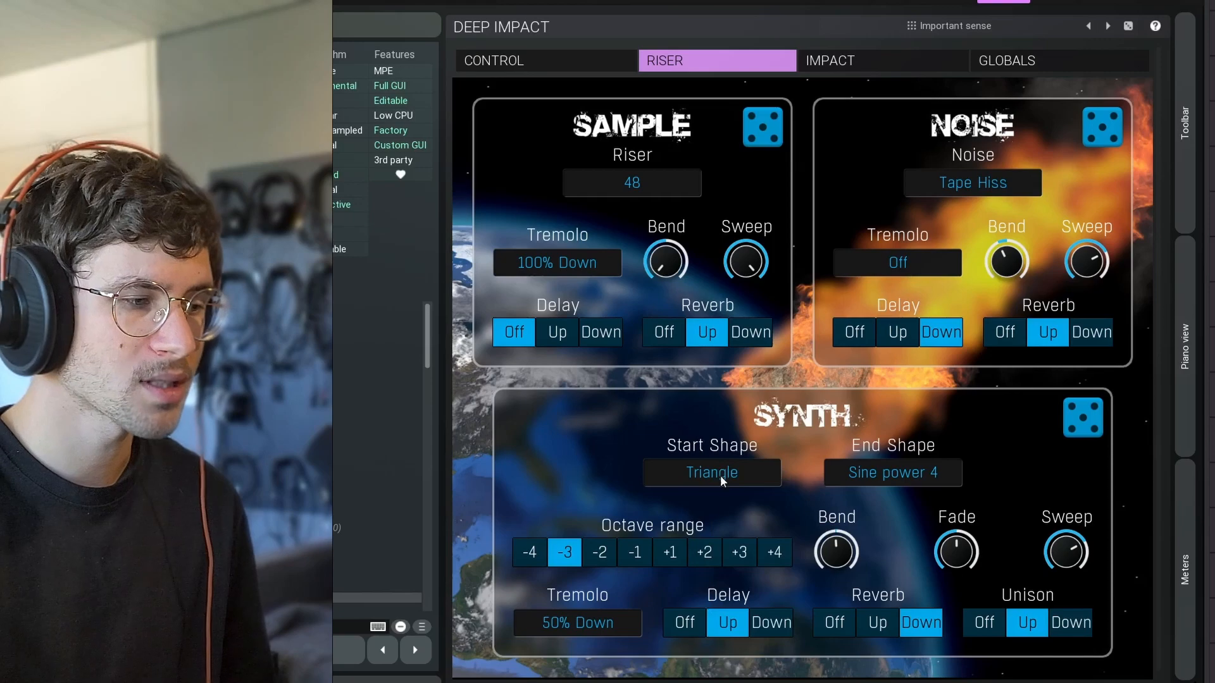
left_click(455, 243)
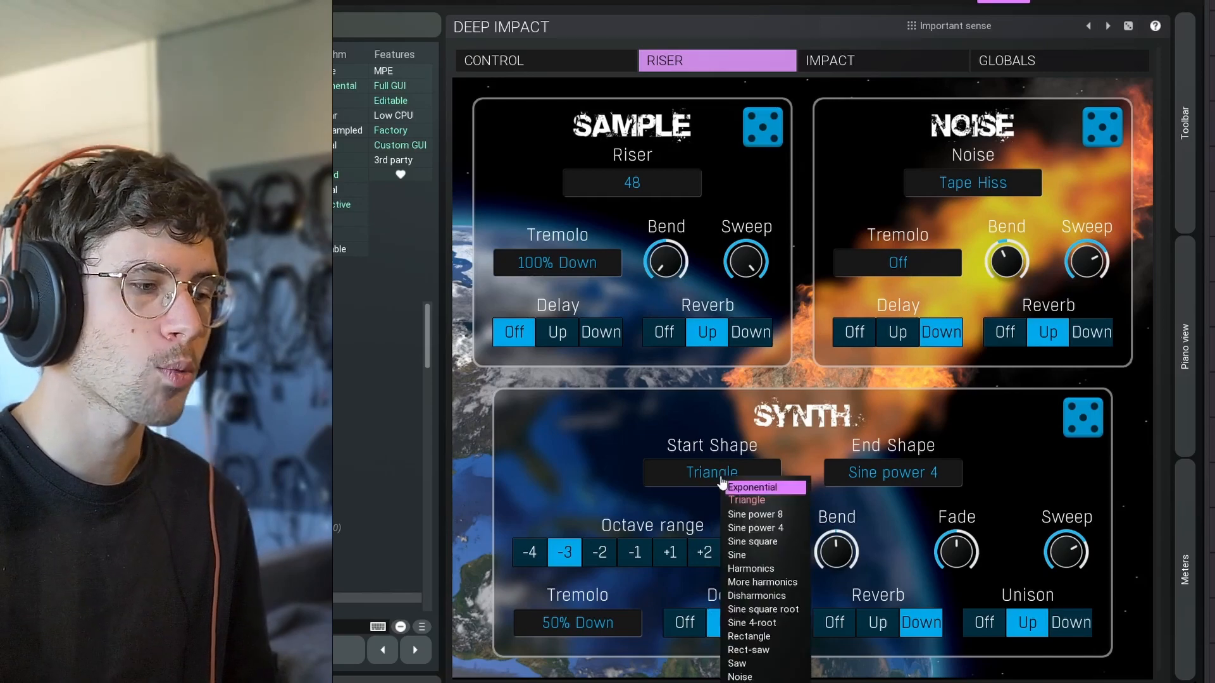
left_click(745, 502)
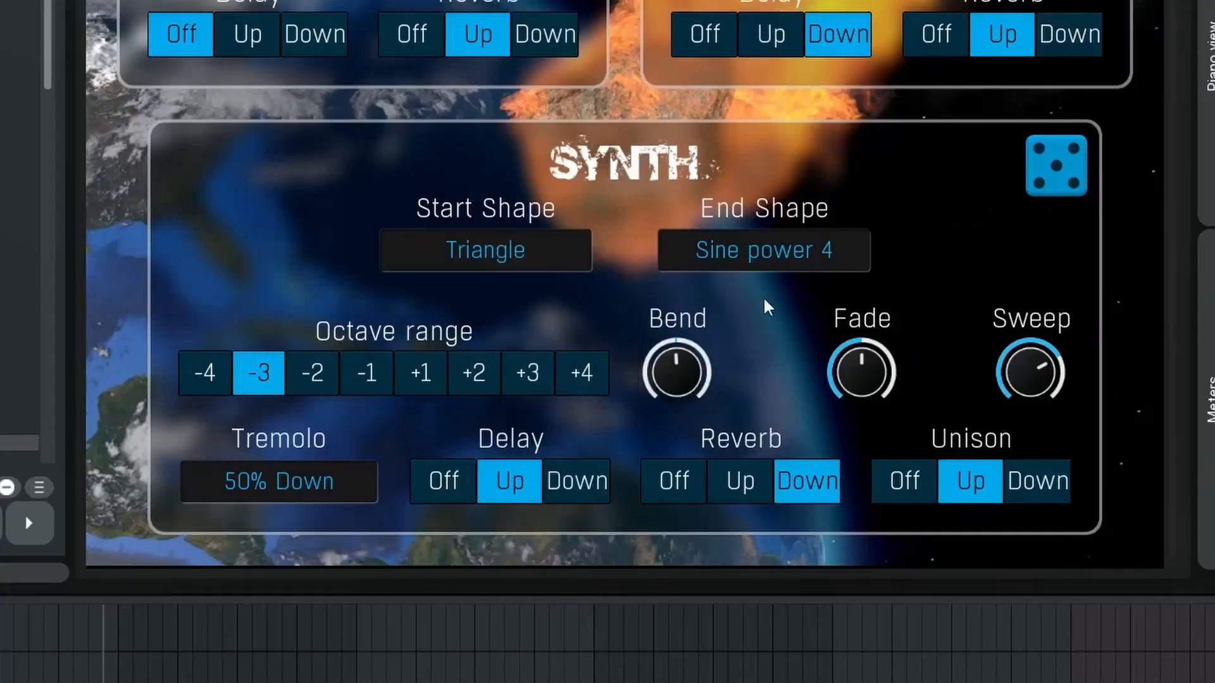
left_click(801, 260)
left_click(861, 418)
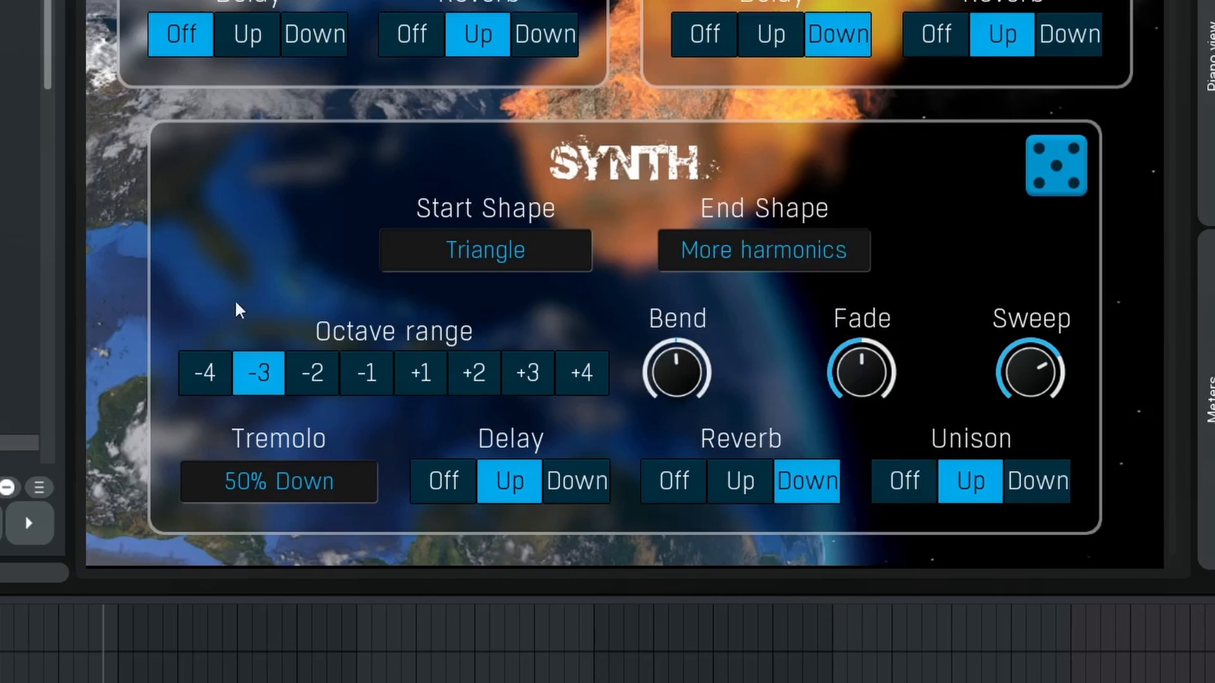
Set the riser synth's octave range to +2 after trying -2, and set its Fade just below halfway after trying the minimum.
left_click(313, 378)
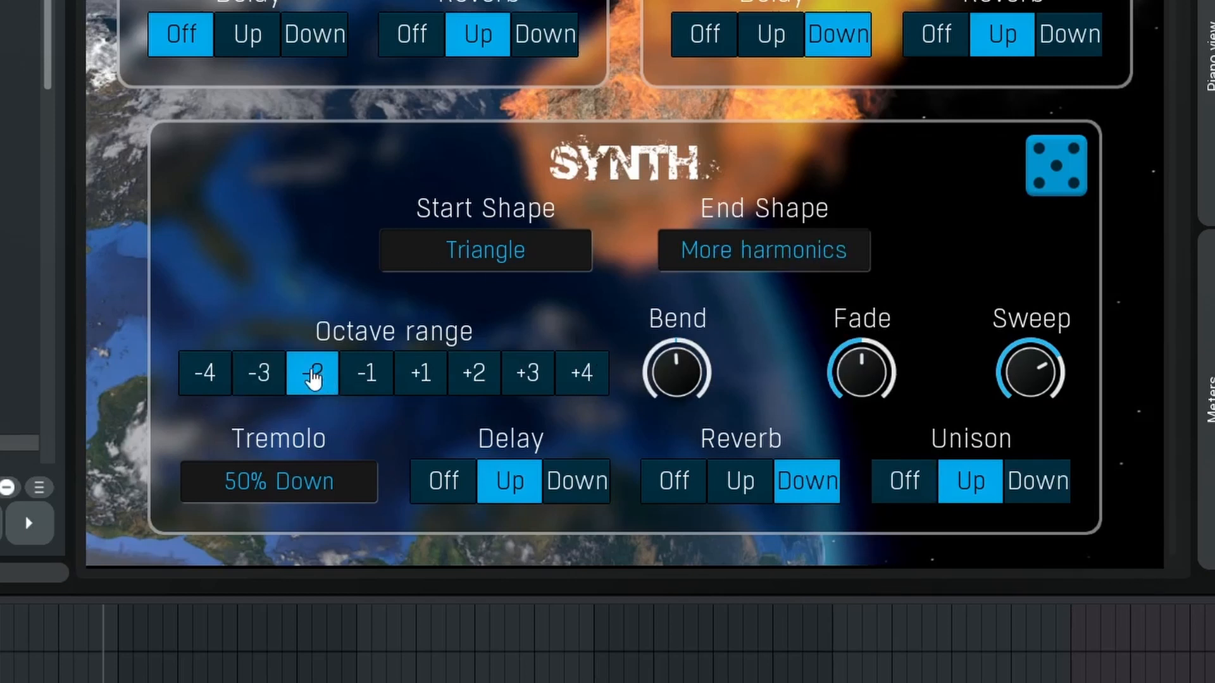
left_click(463, 380)
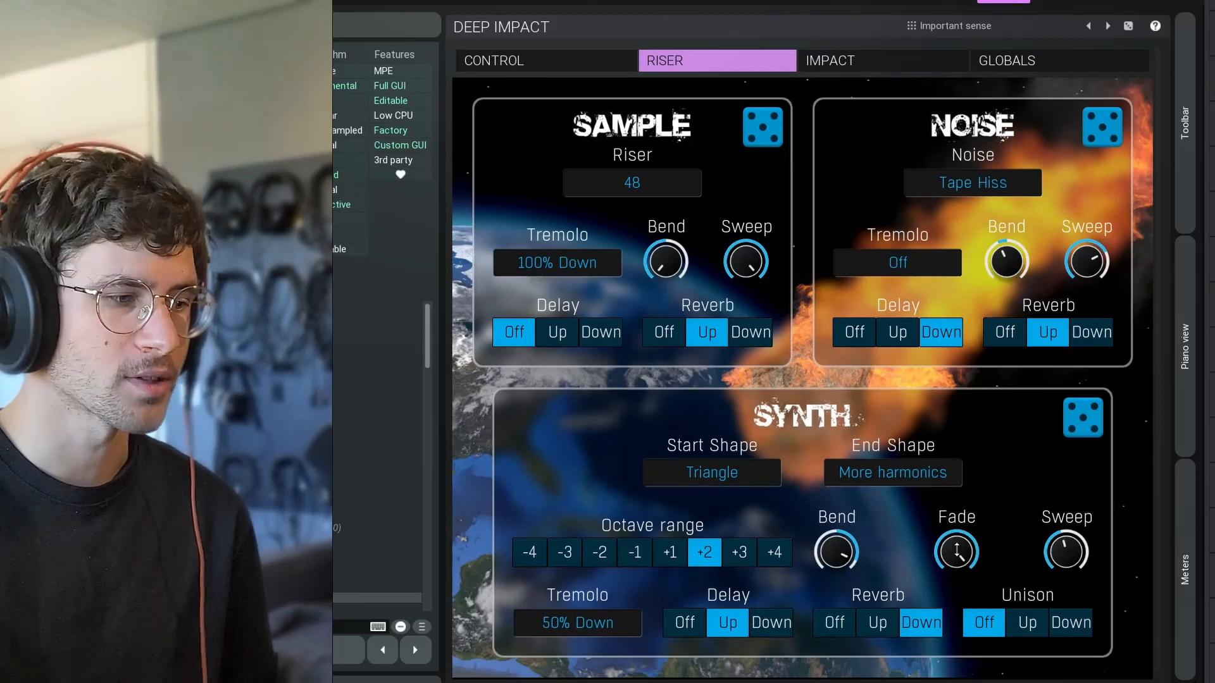
left_click_drag(957, 551, 957, 633)
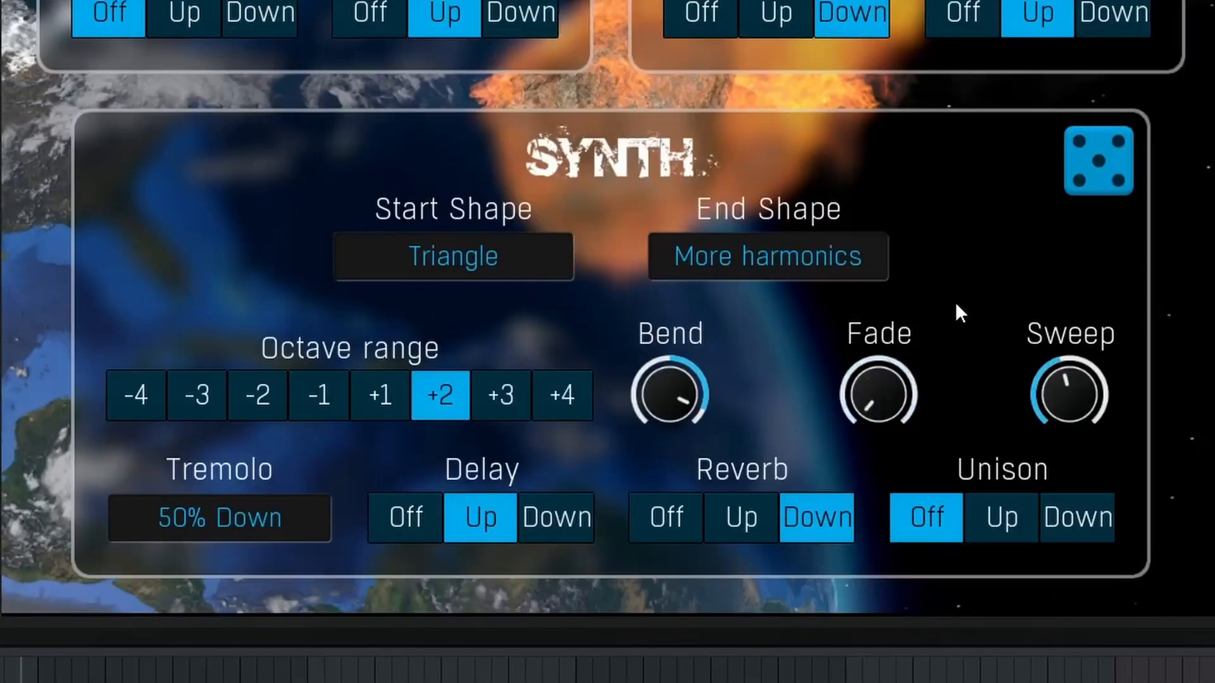
left_click_drag(878, 394, 978, 403)
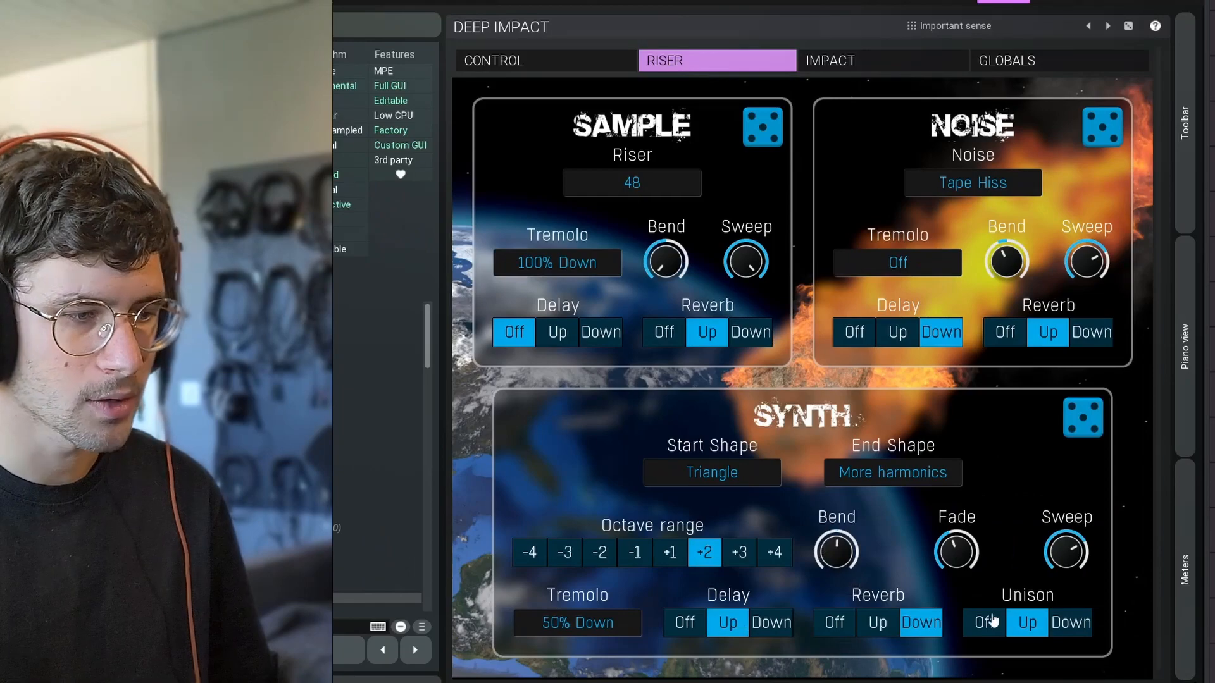
Set the riser synth's Unison to Up after trying Down, and take the Synth layer off solo.
left_click(1054, 630)
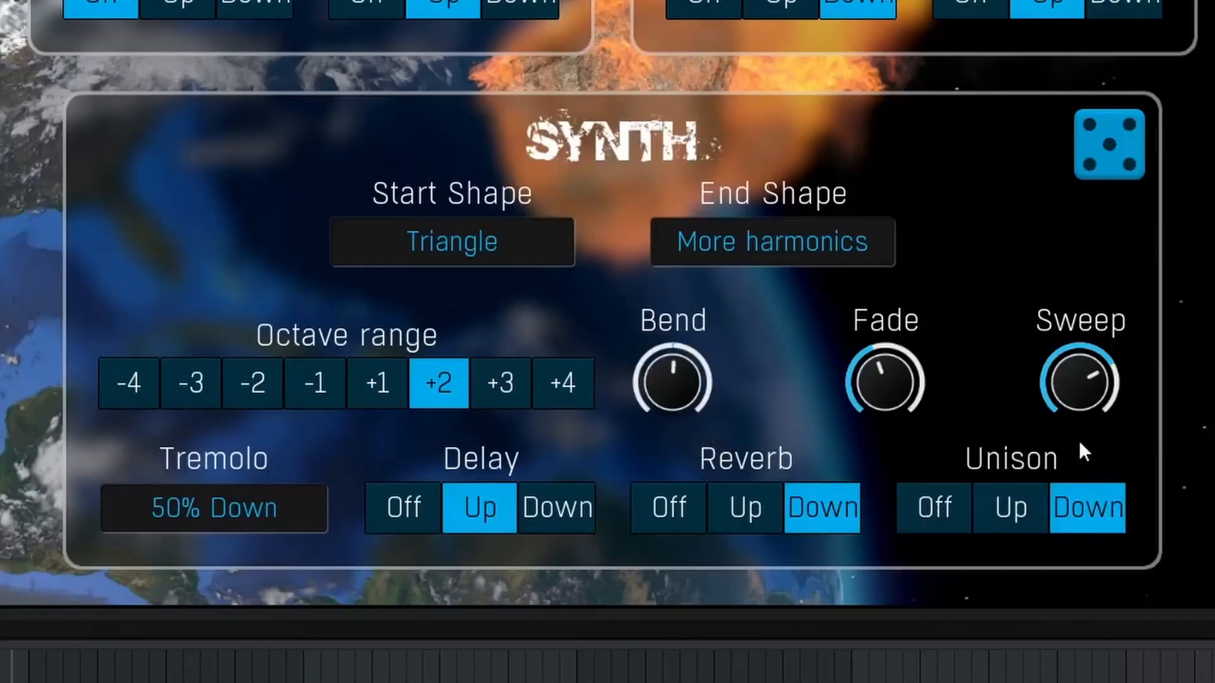
left_click(1028, 507)
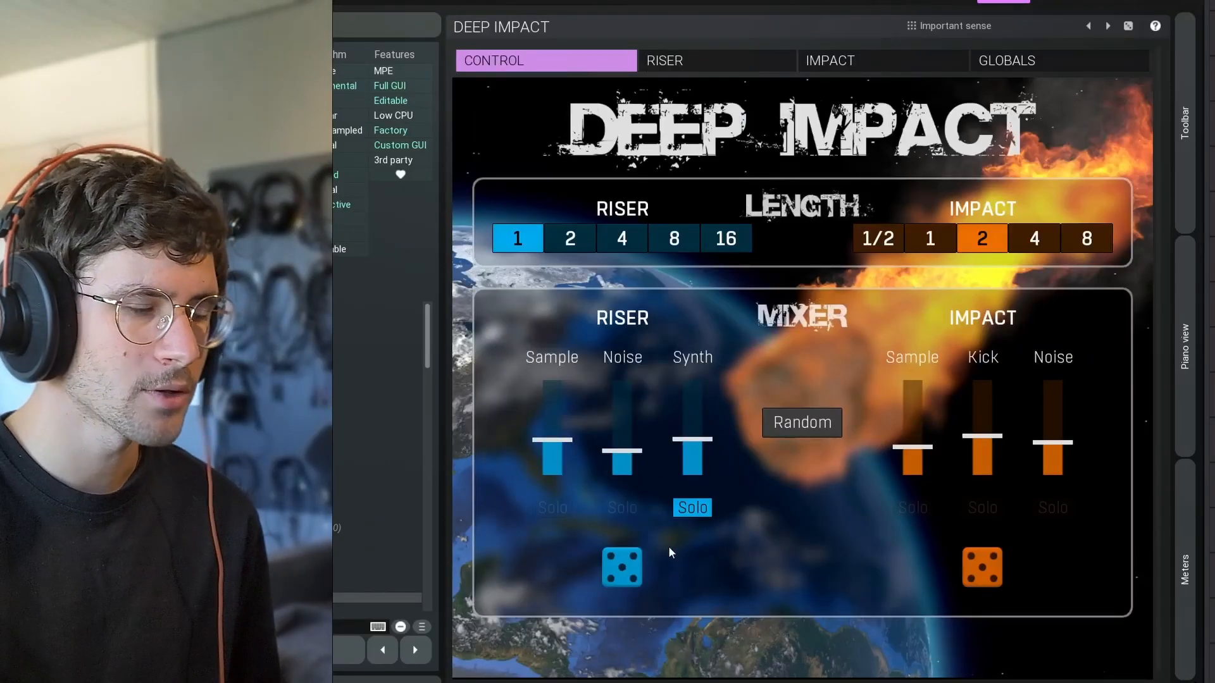
left_click(677, 508)
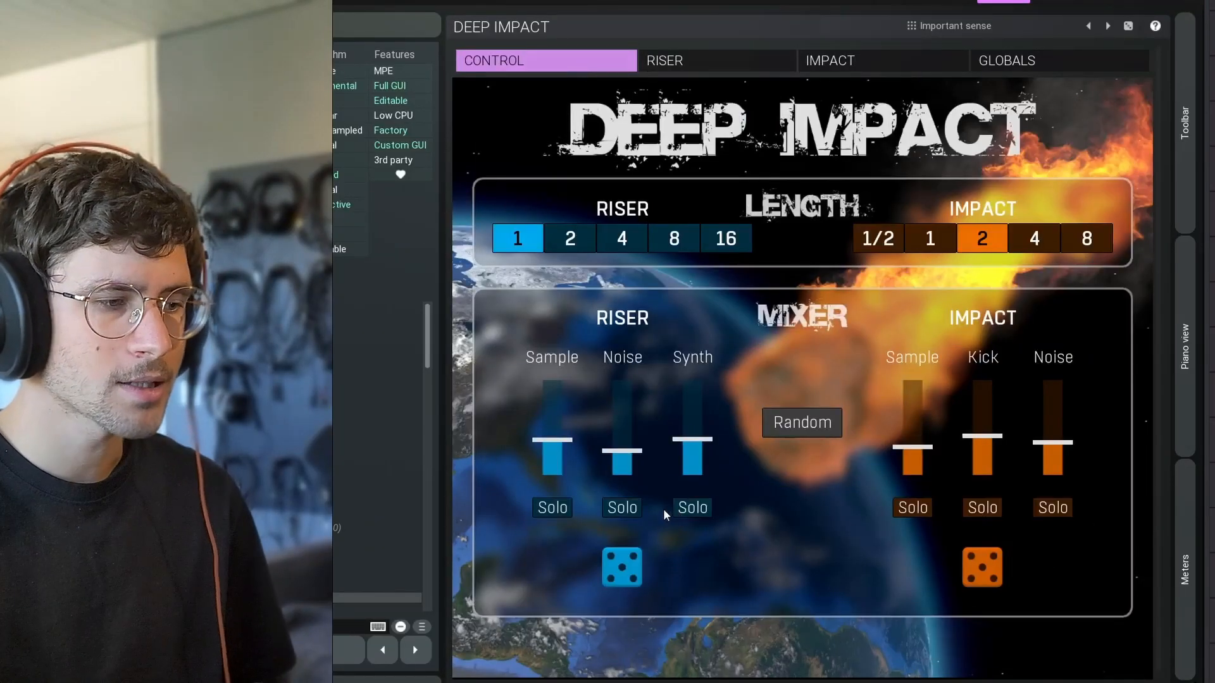
Choose sample 14 for the impact's Kick layer and slightly raise its reverb mix.
left_click(835, 60)
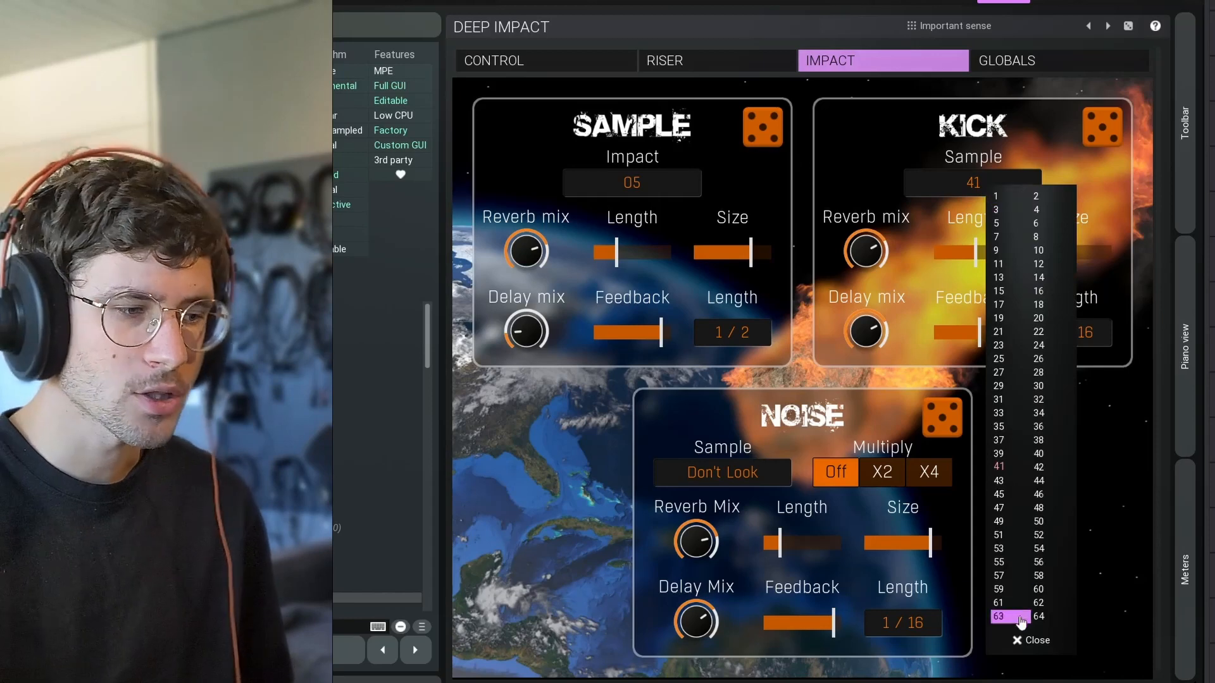
left_click(1036, 284)
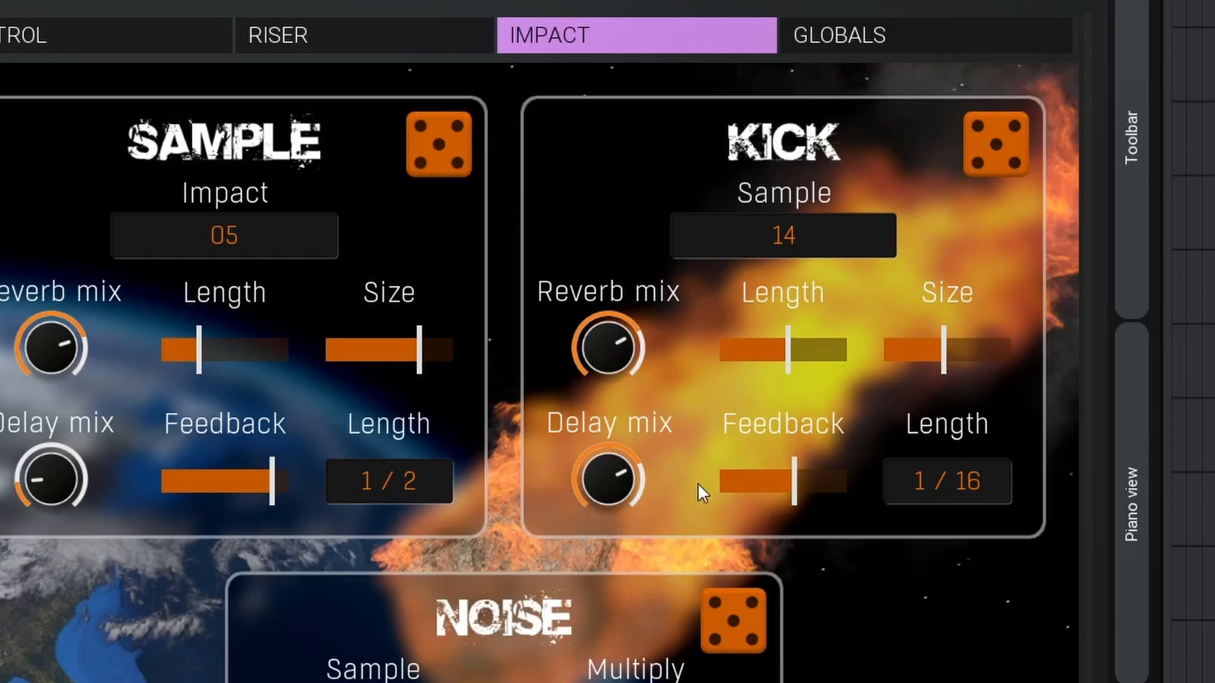
left_click_drag(607, 349, 608, 340)
left_click(603, 443)
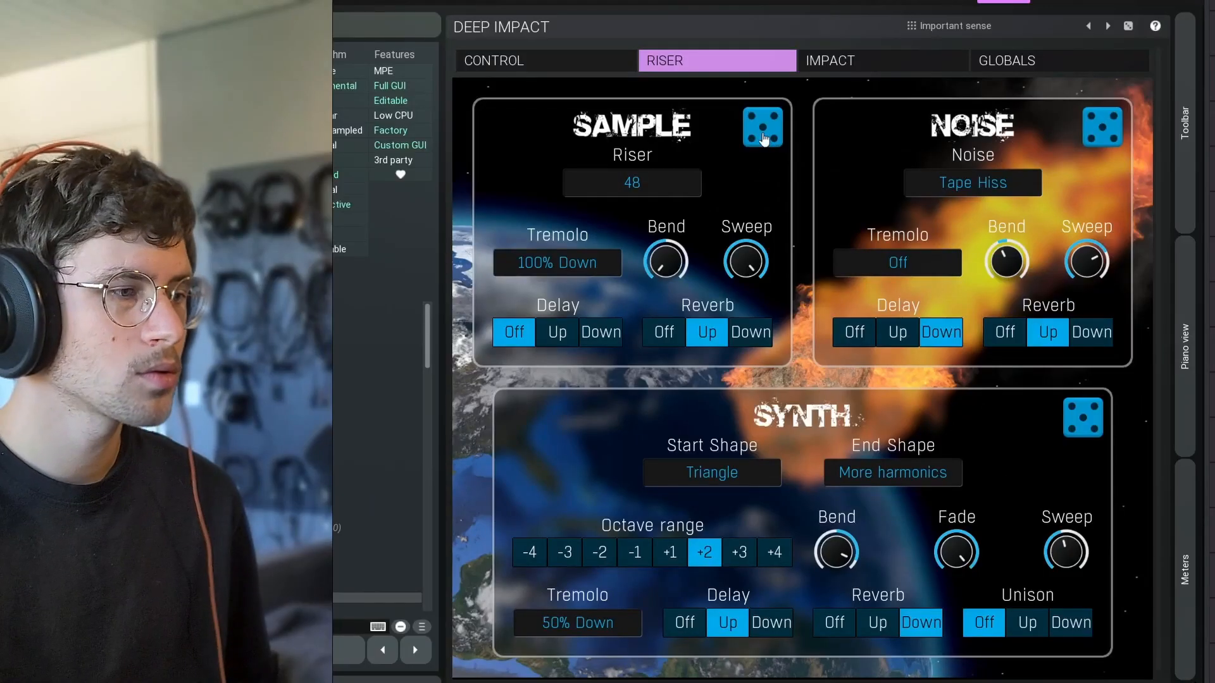
Randomize the settings of the riser's Sample and Noise layers.
left_click(762, 130)
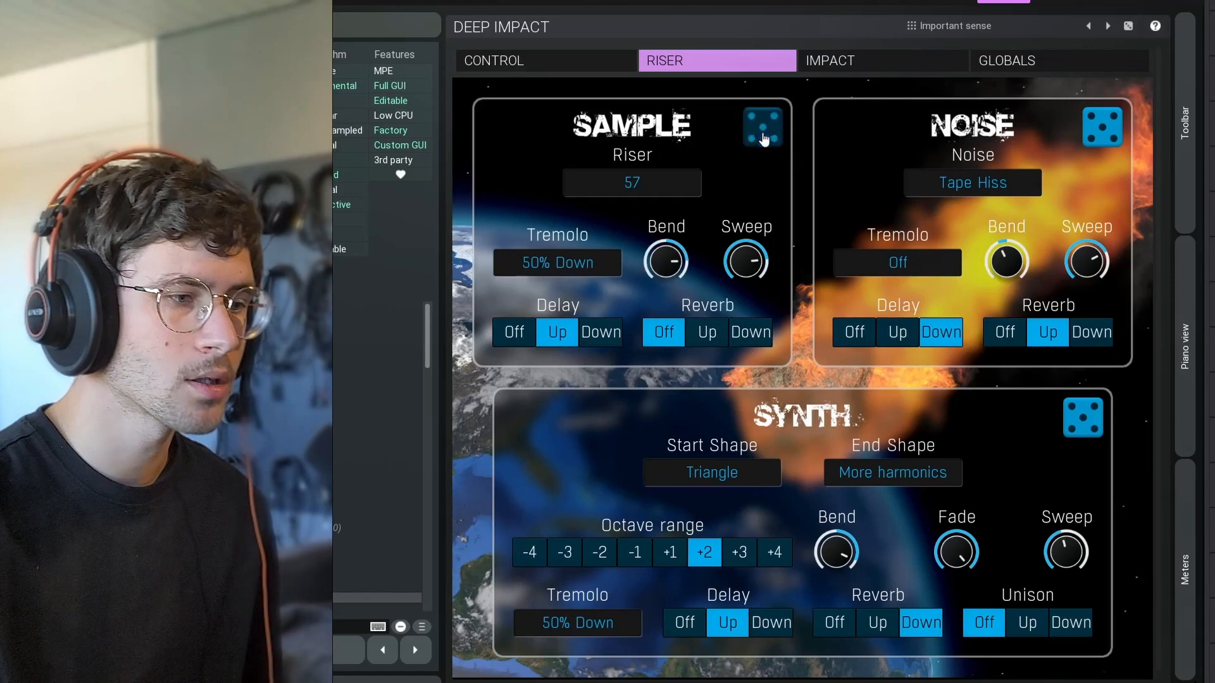
left_click(1104, 126)
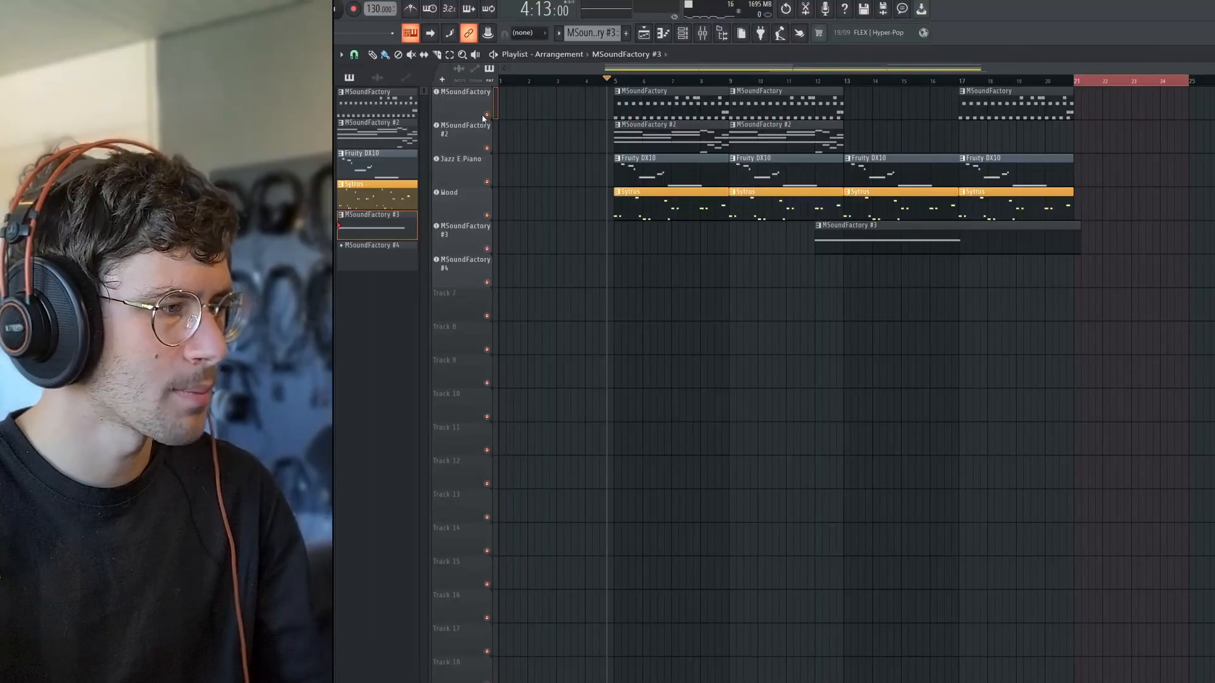
Open the first MSoundFactory track's Dream Machines instrument in the arrangement and listen to its drum part.
double_click(483, 119)
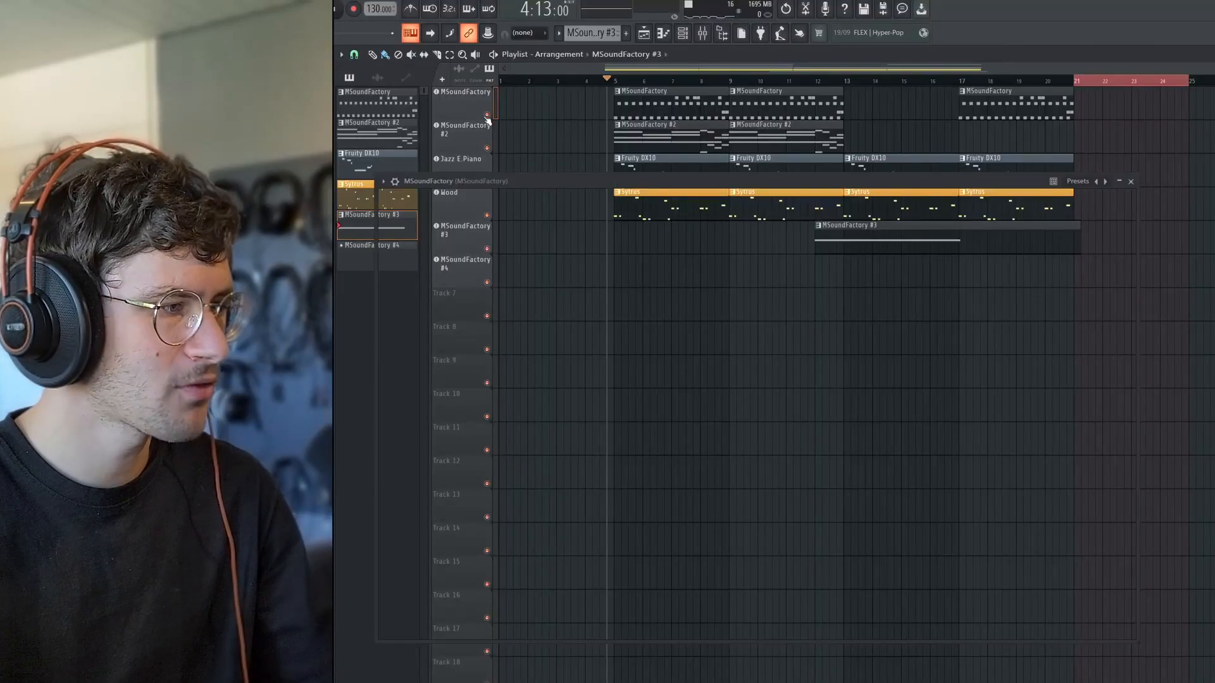
key("space")
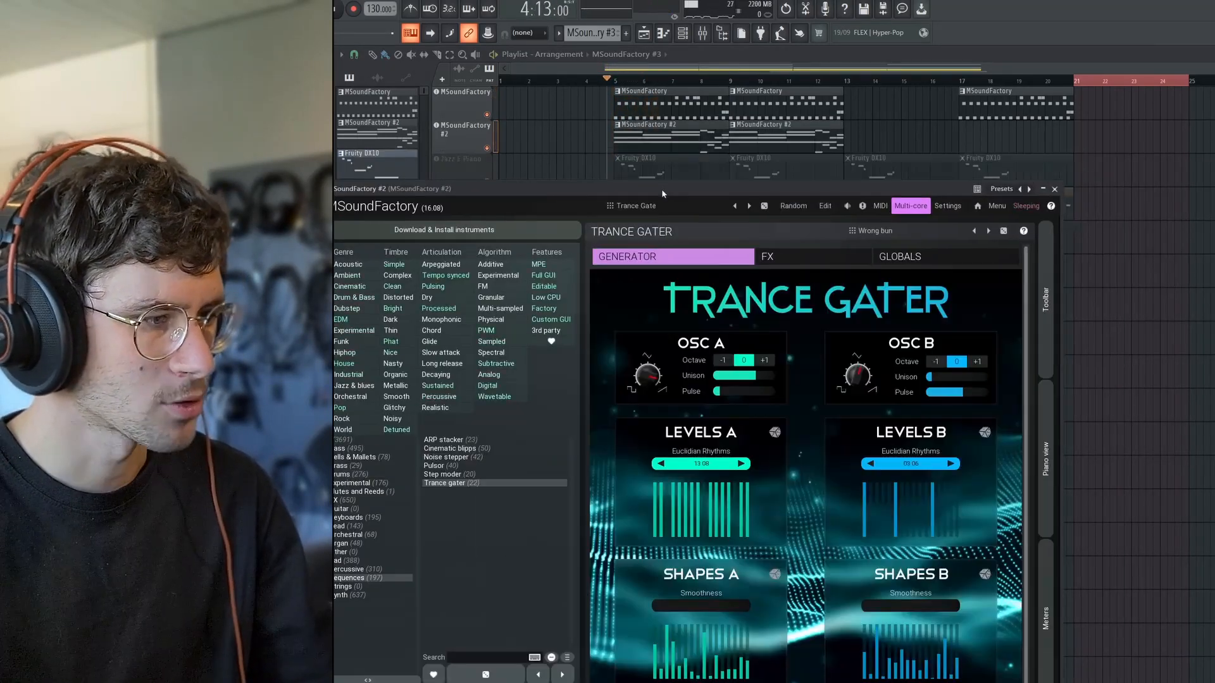
left_click_drag(662, 189, 686, 154)
key("space")
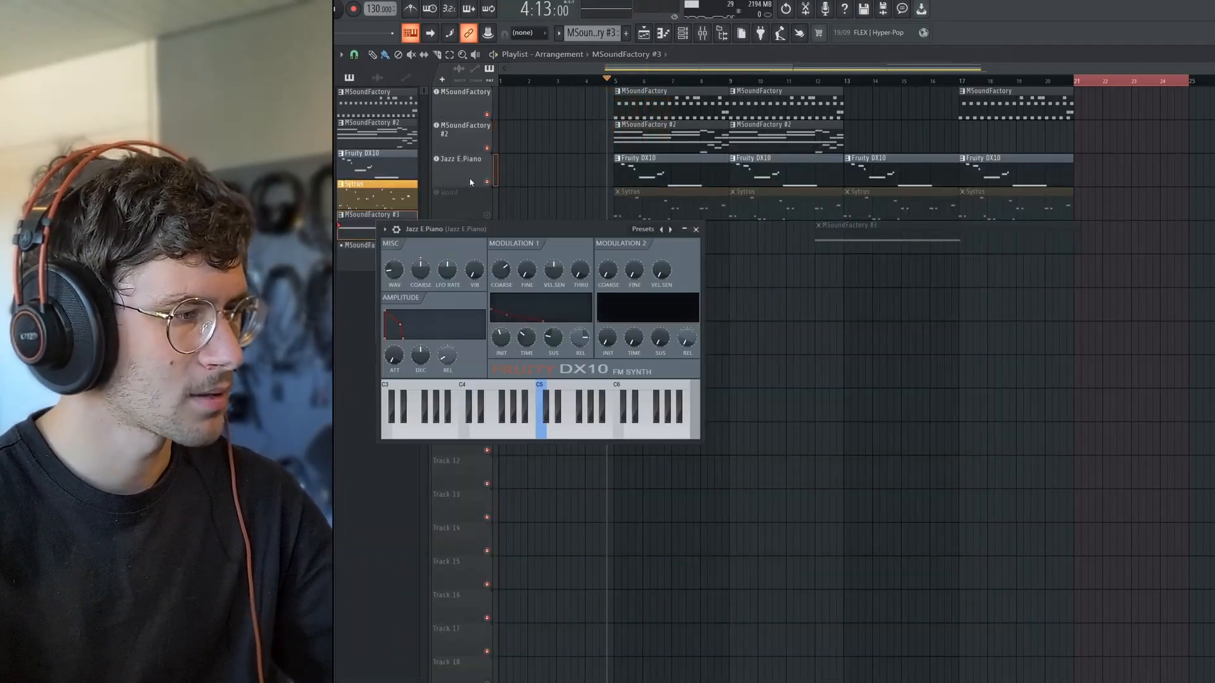
Open the MVibrato and MCharmVerb effects on the Jazz E.Piano mixer track beside its synth and listen to the part.
left_click_drag(445, 229, 463, 176)
key("F9")
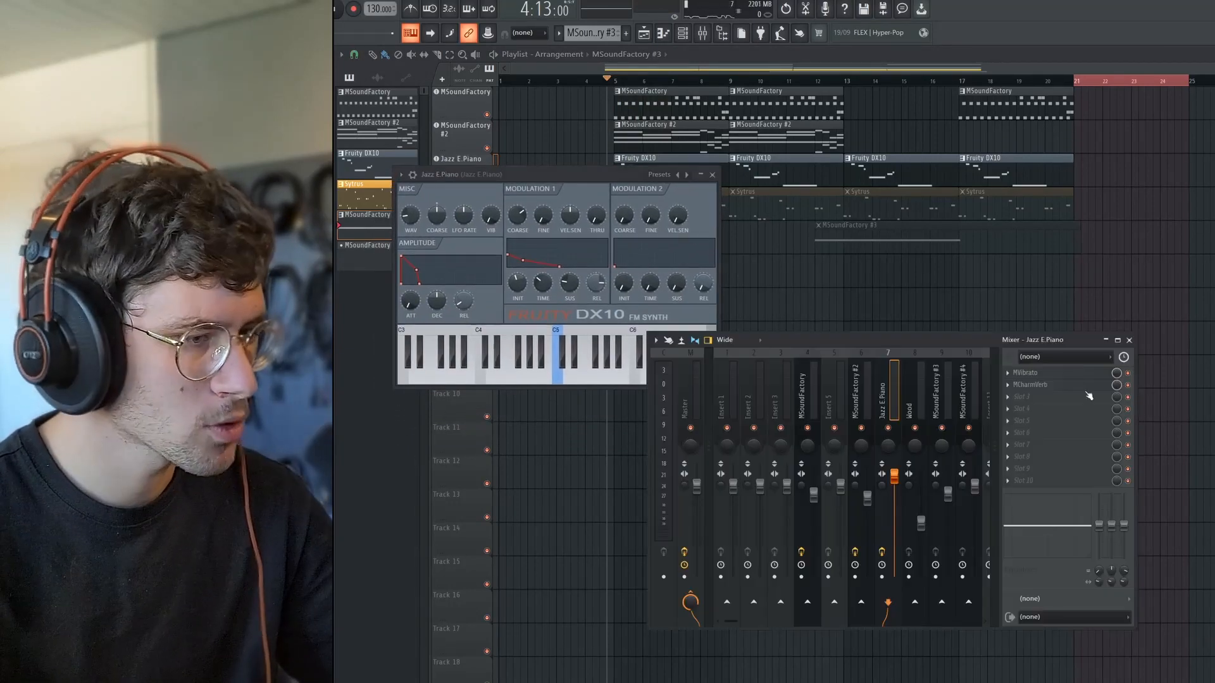
left_click(1037, 374)
left_click(1038, 384)
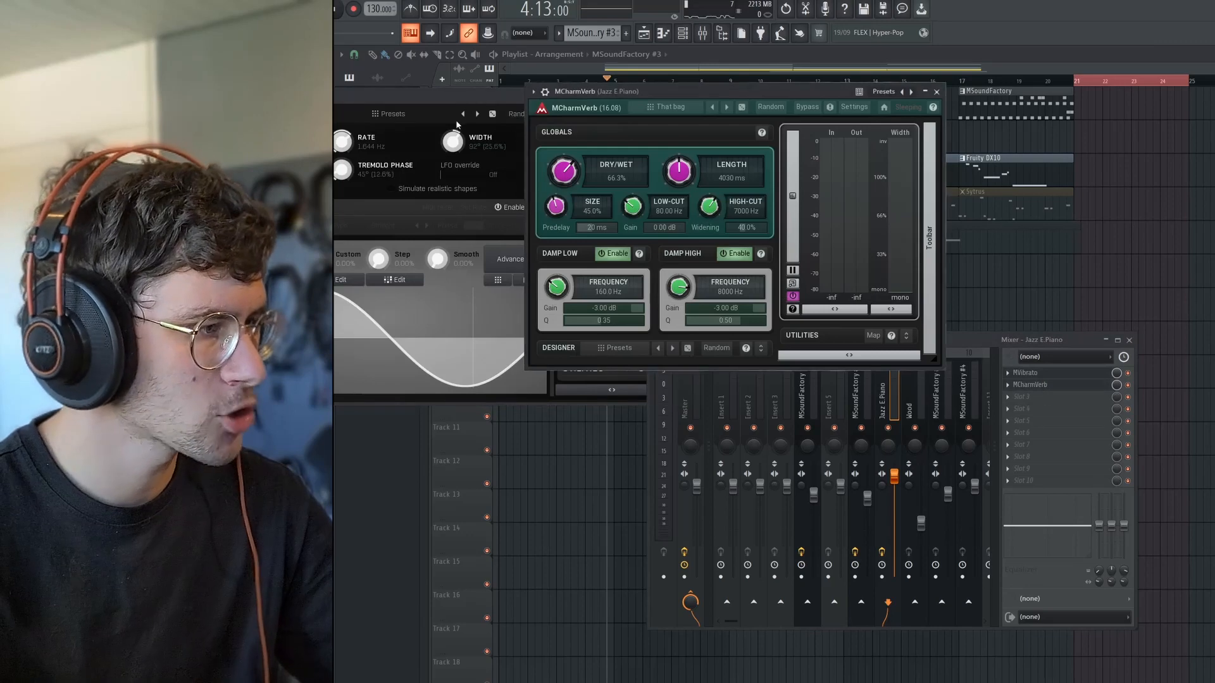
left_click(460, 118)
left_click_drag(460, 118, 494, 375)
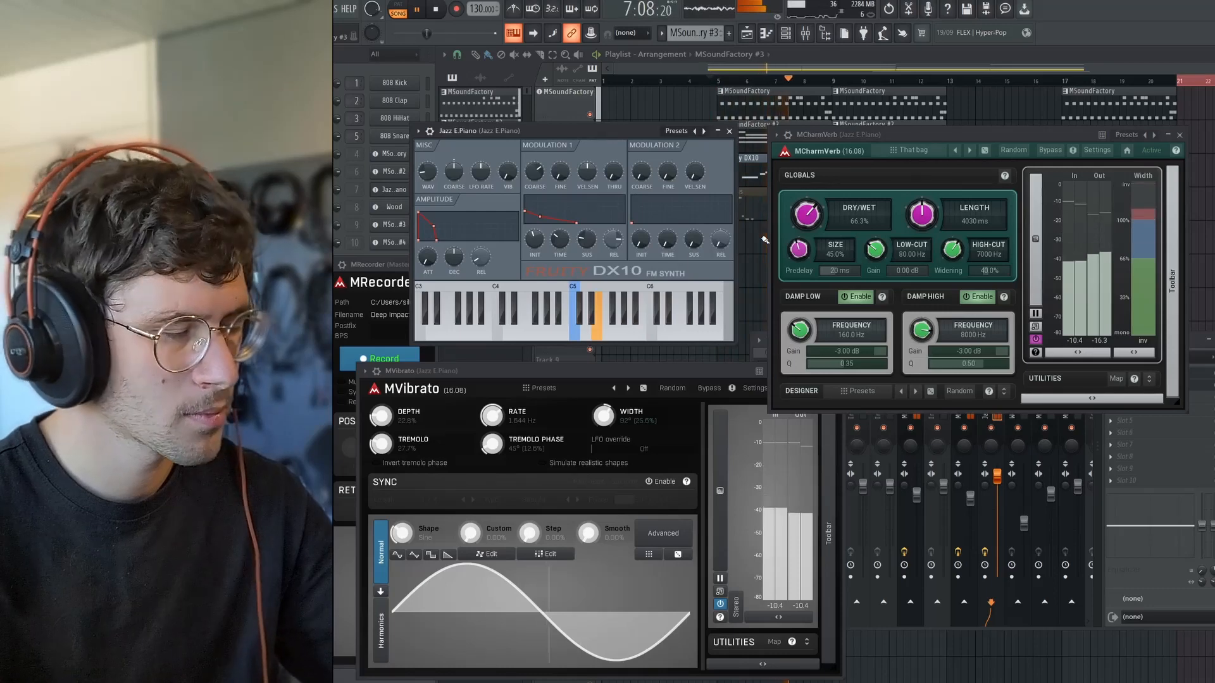
key("space")
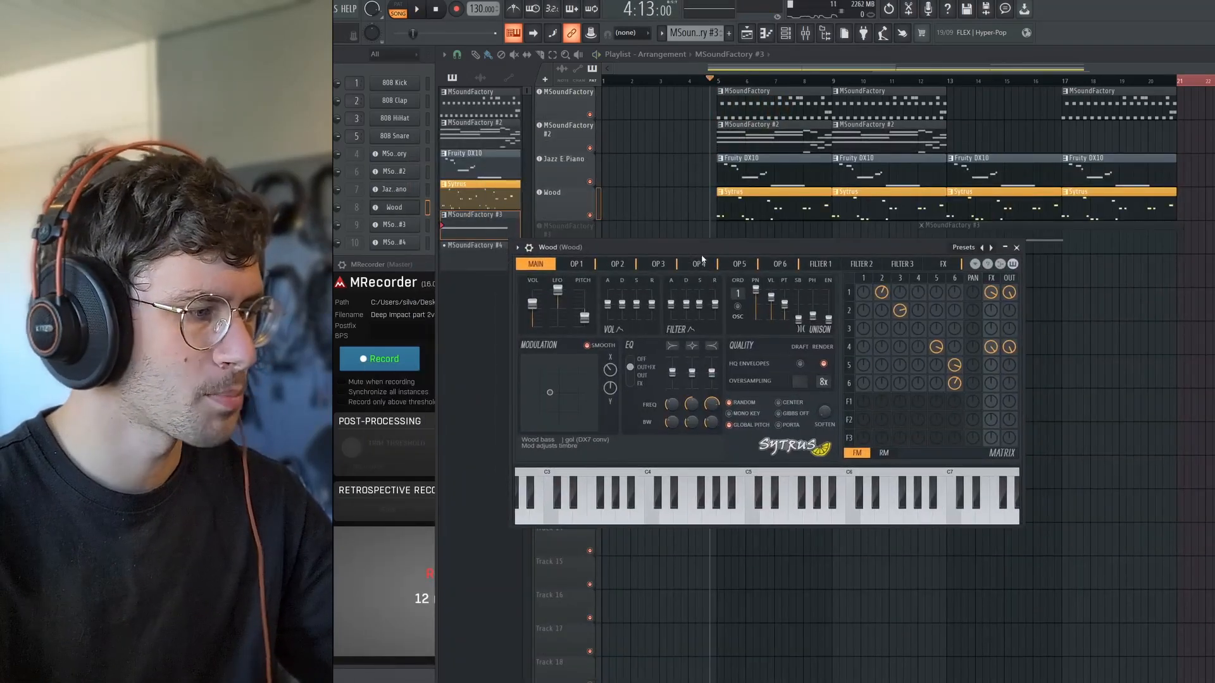
Listen to the arrangement with the Wood track's Sytrus part added.
key("space")
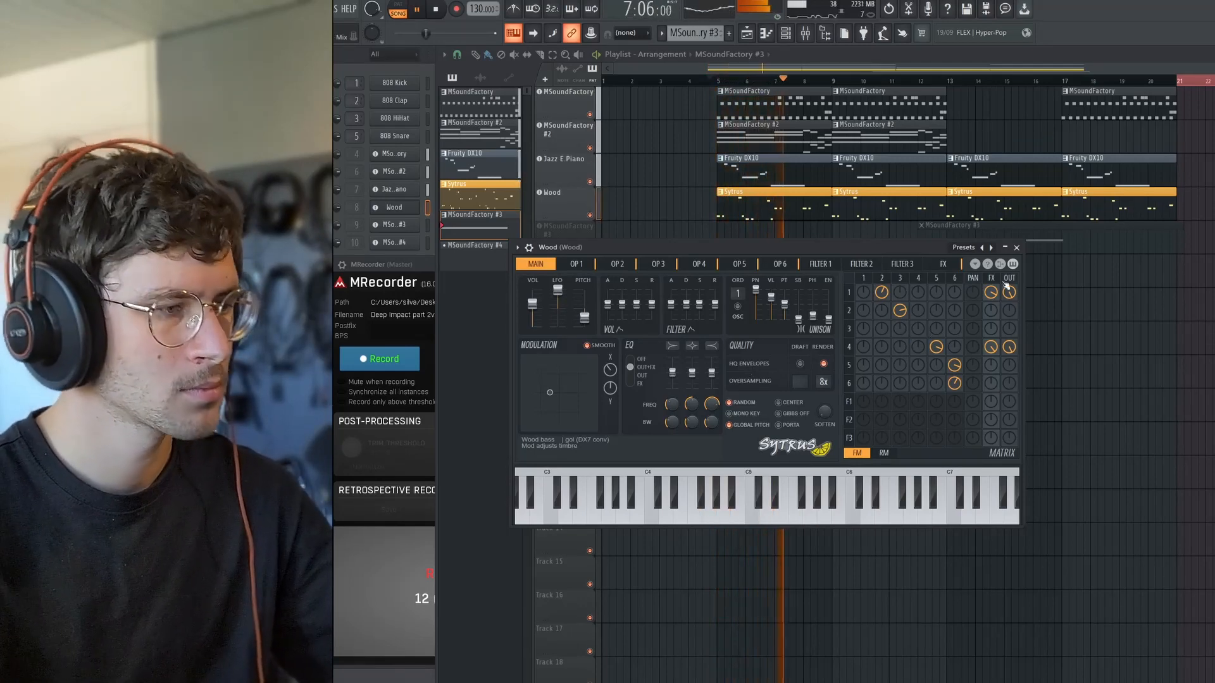
key("space")
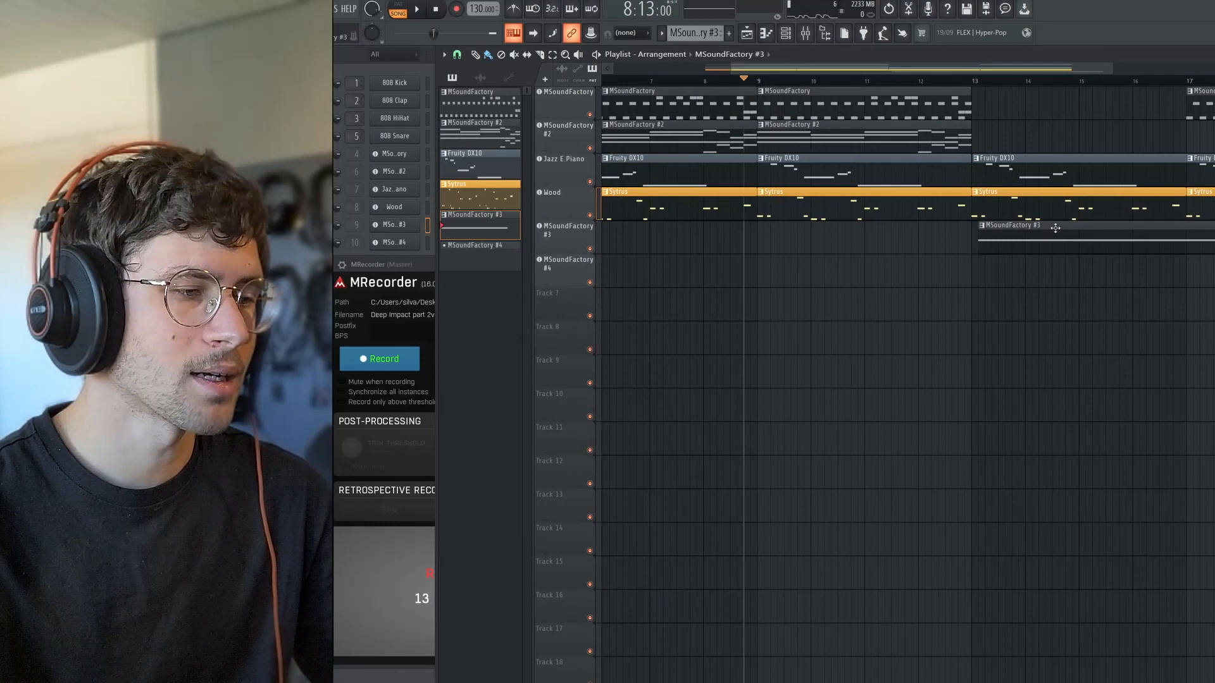
Move the MSoundFactory #3 clip to start at bar 9 and set the Deep Impact riser length to 4.
left_click_drag(1055, 227, 834, 235)
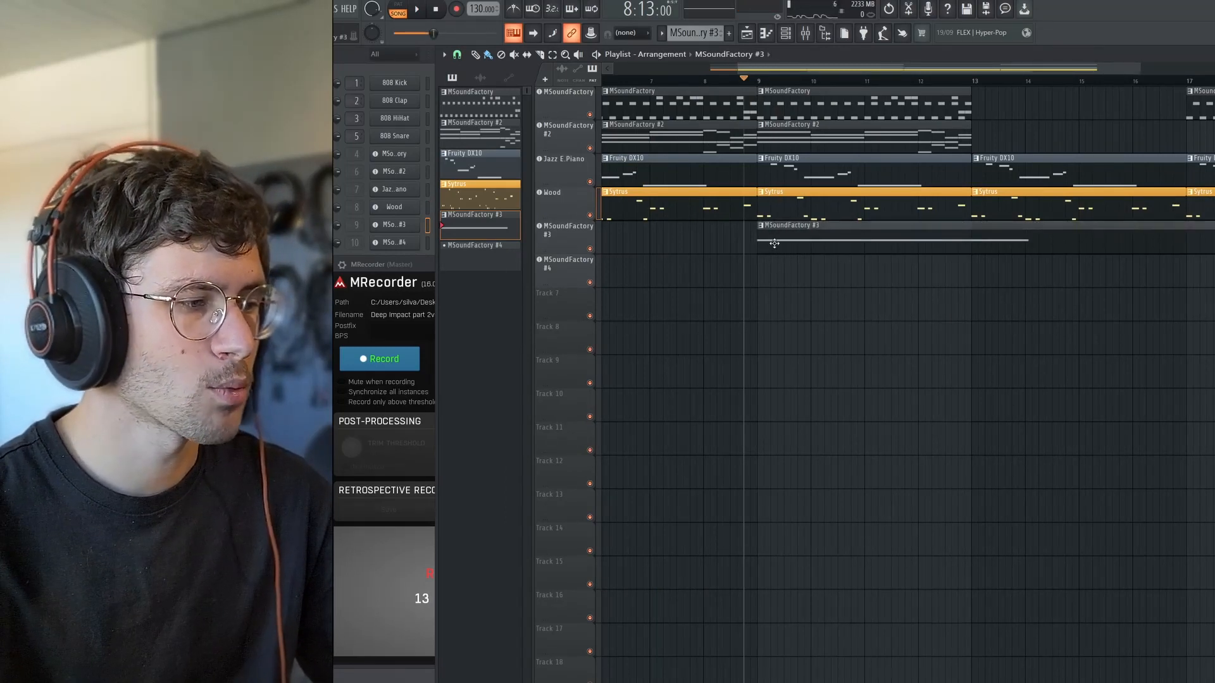
double_click(774, 245)
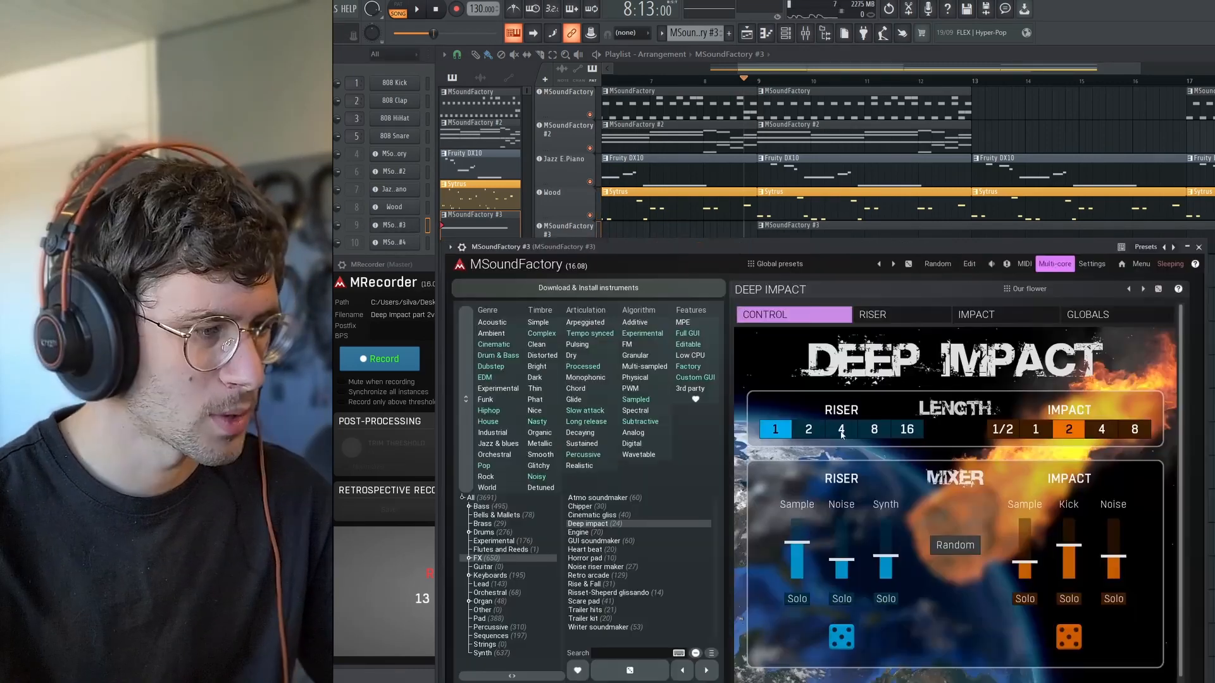
left_click(841, 430)
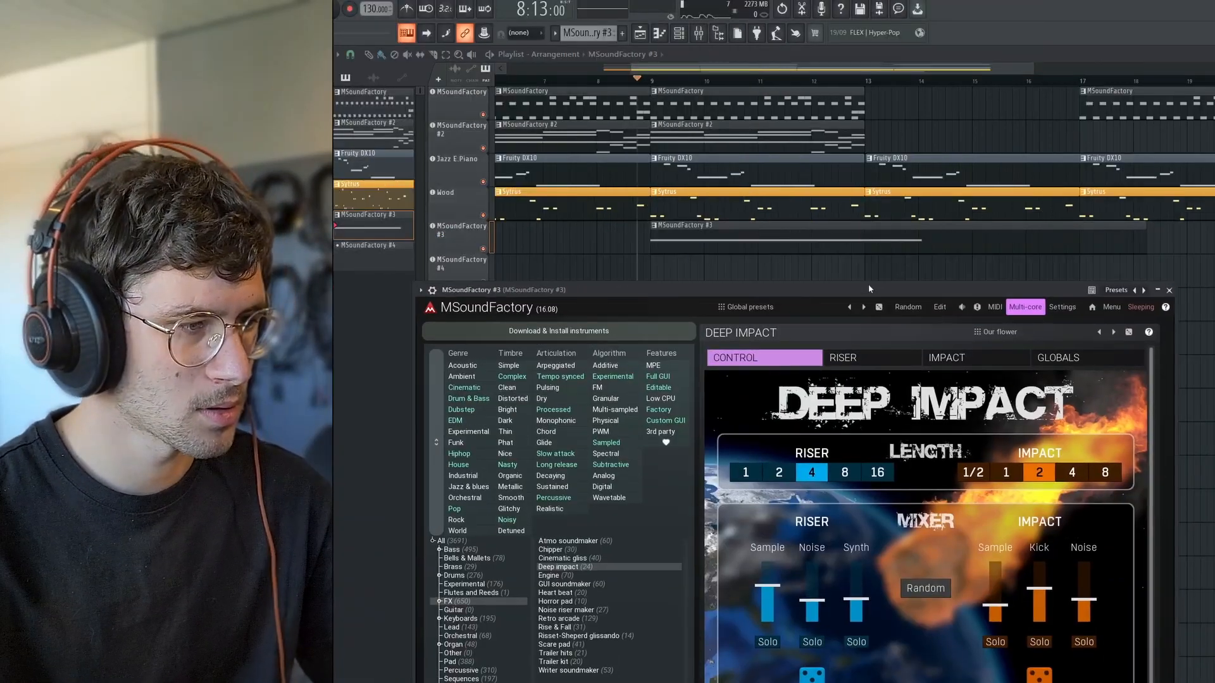
left_click_drag(868, 285, 919, 266)
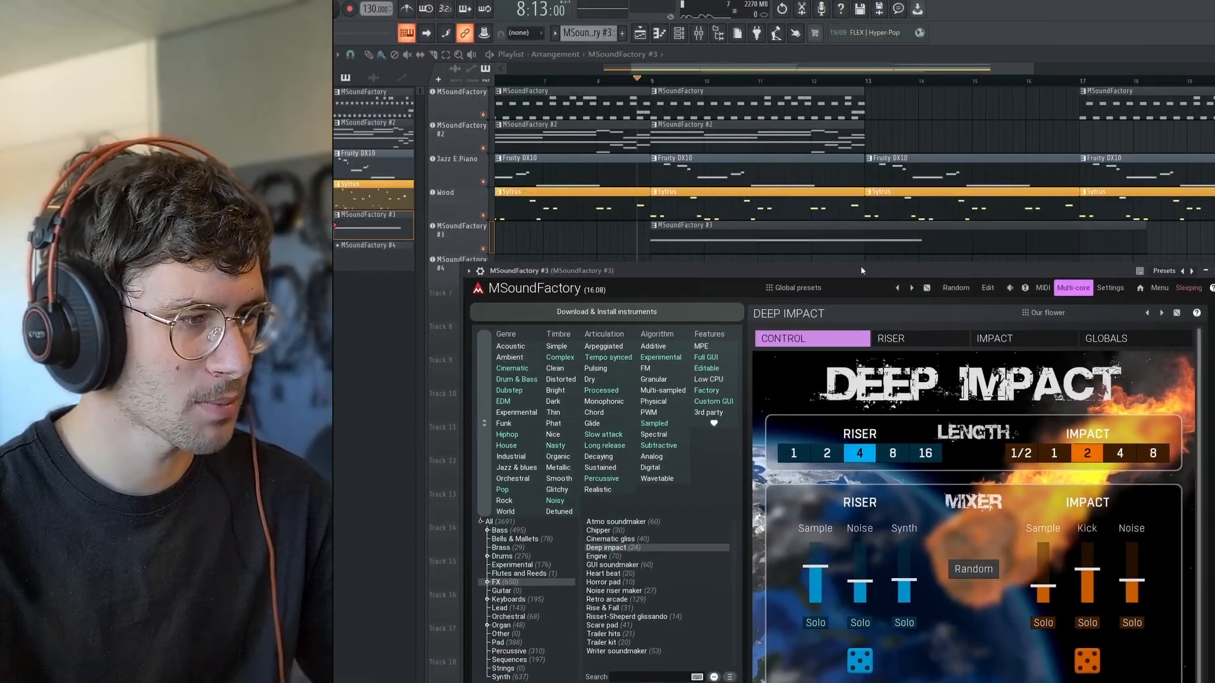
Play the arrangement with the riser and impact, and switch Deep Impact to the Null carriage preset.
key("space")
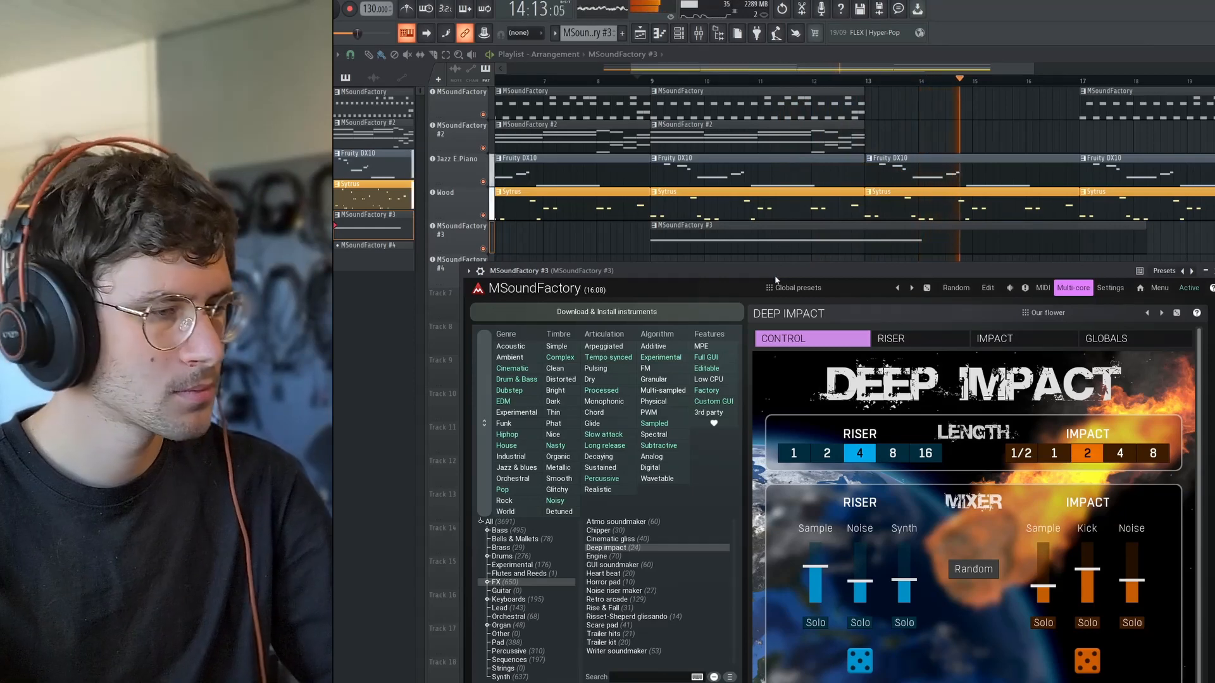
left_click(956, 288)
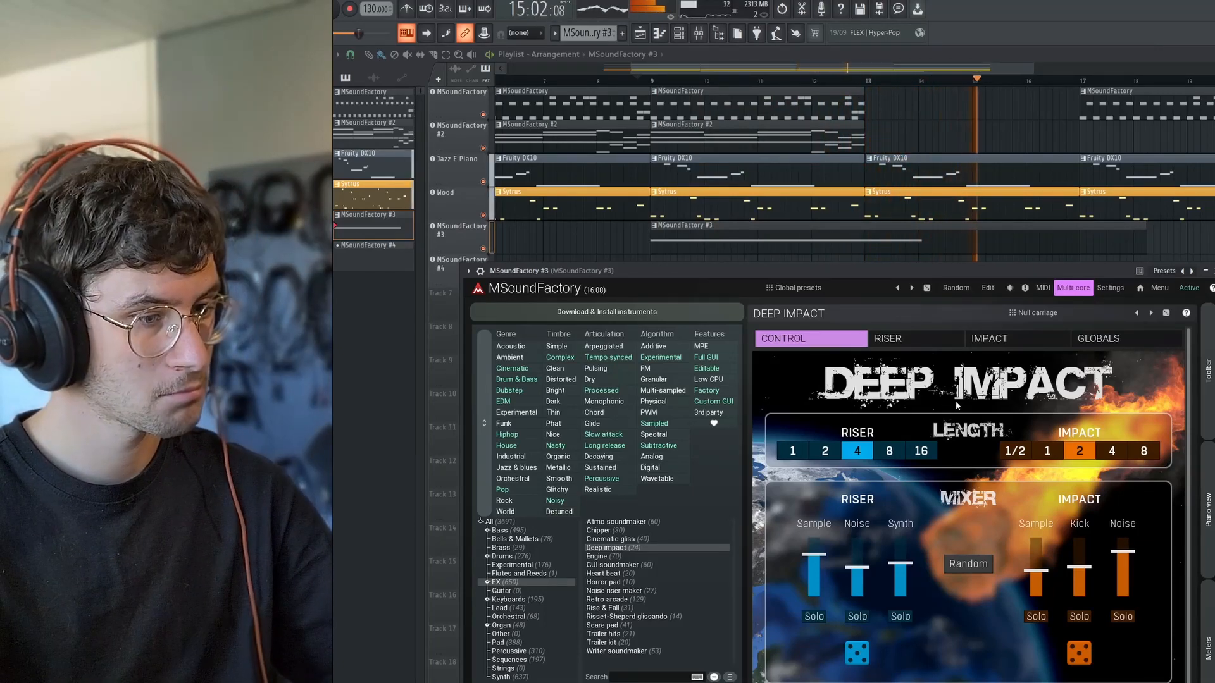
Randomize the riser, set the impact kick's length to 5258 ms, and play the arrangement to check the result.
key("space")
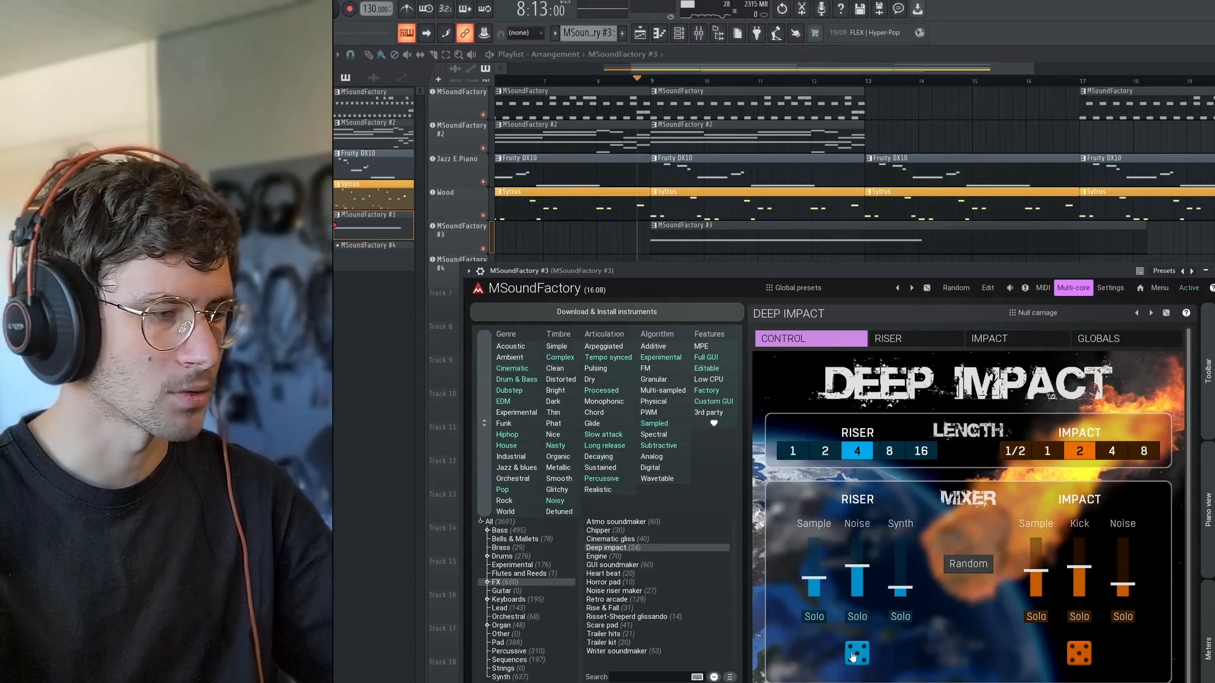
key("space")
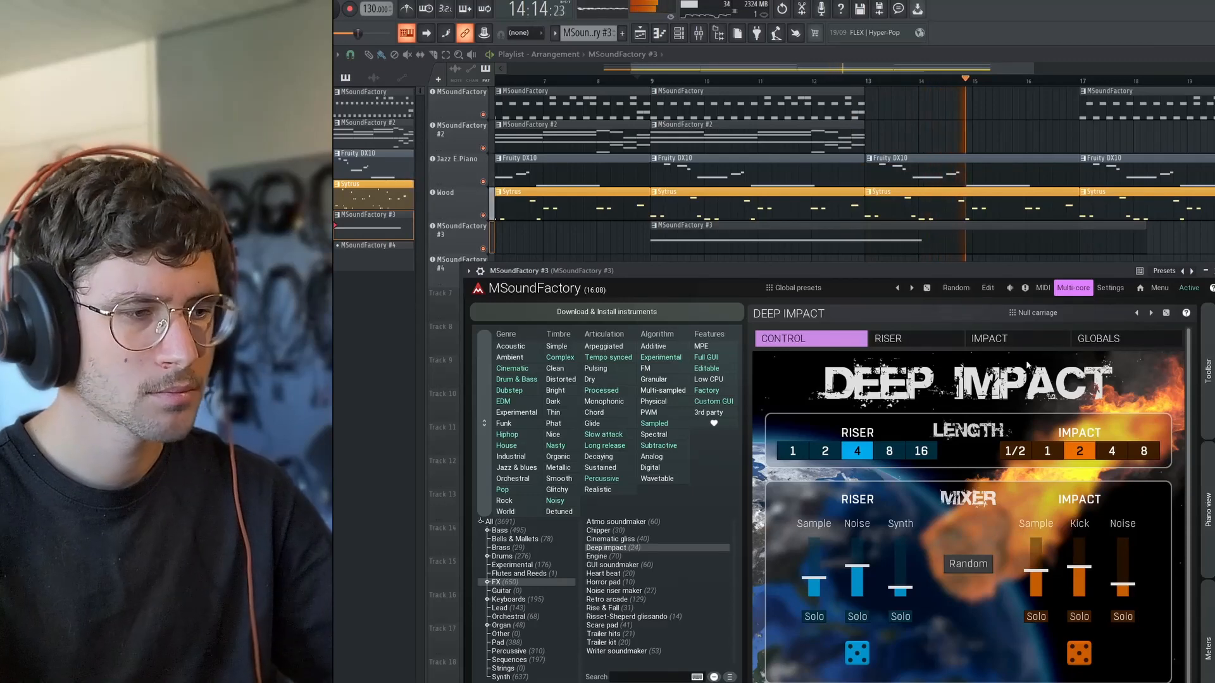
left_click(1001, 339)
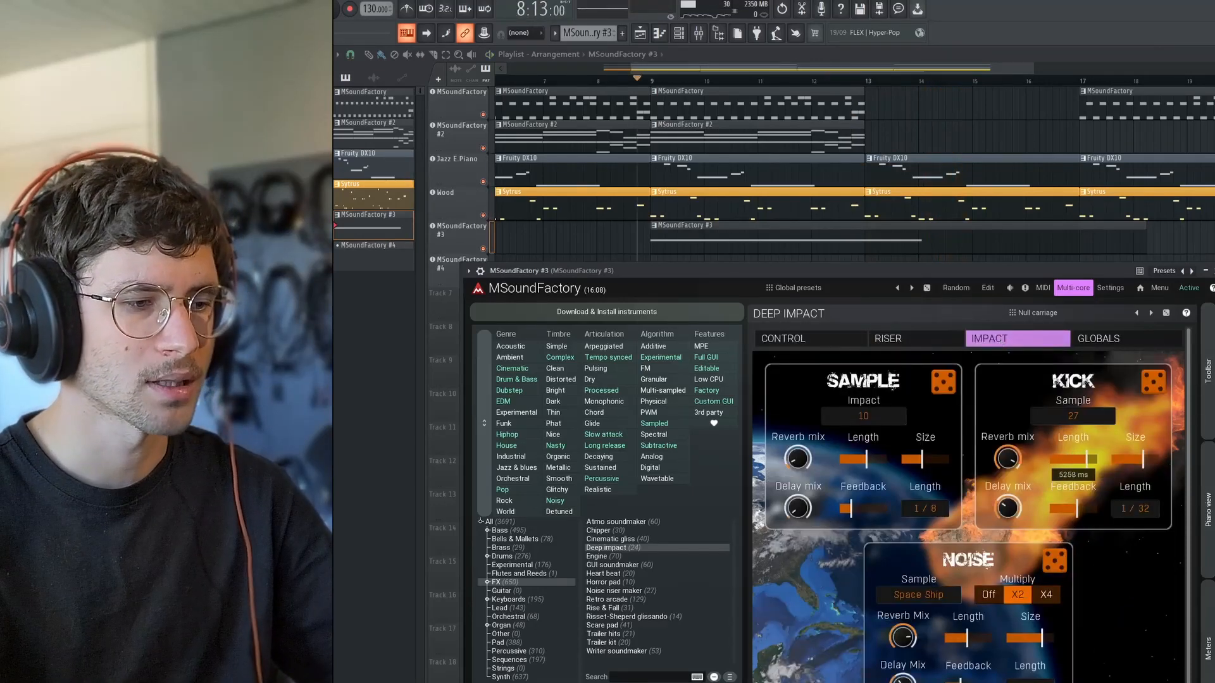
left_click_drag(1149, 459, 1152, 459)
key("space")
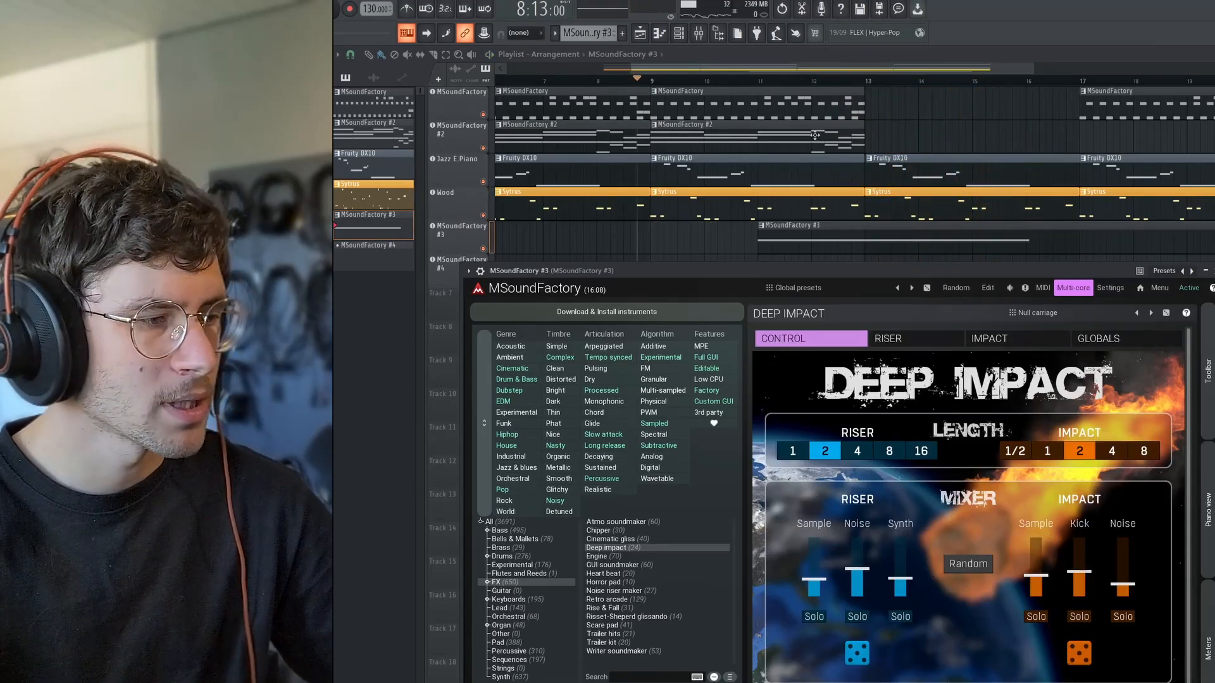
Move the MSoundFactory #3 clip to start at bar 5 and extend its note to about bar 12.
scroll(741, 229, "left", 3)
left_click_drag(918, 233, 679, 235)
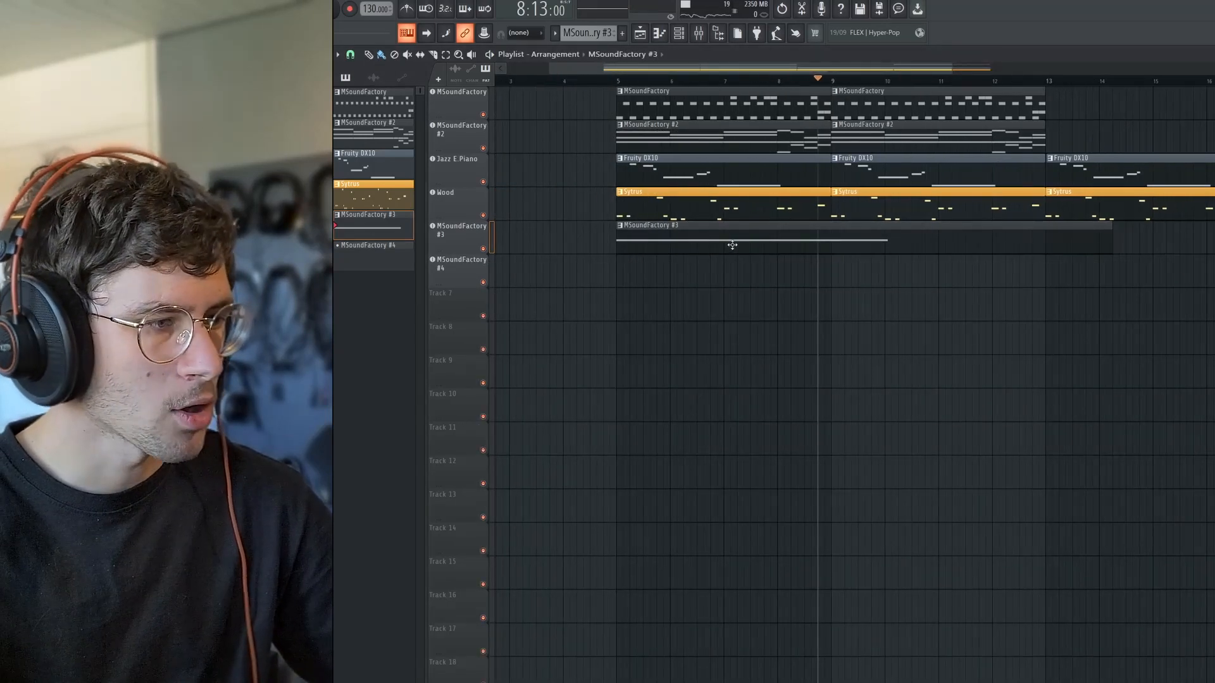
double_click(732, 245)
scroll(921, 388, "right", 3)
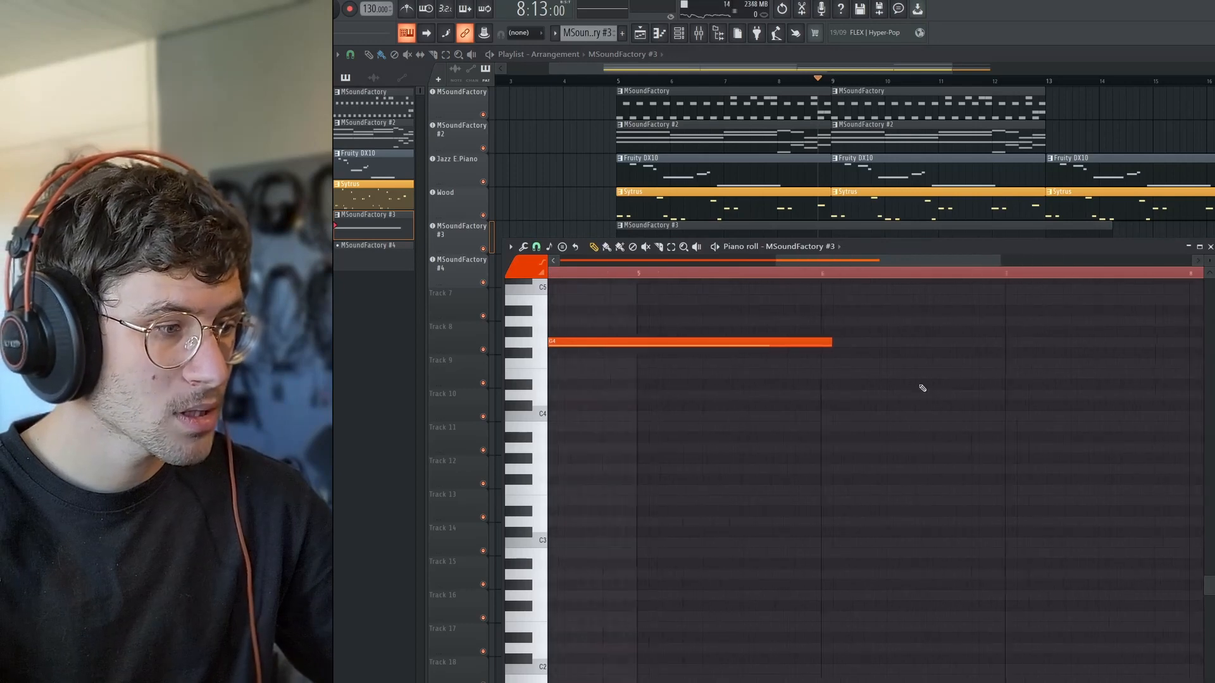
scroll(1012, 357, "down", 3)
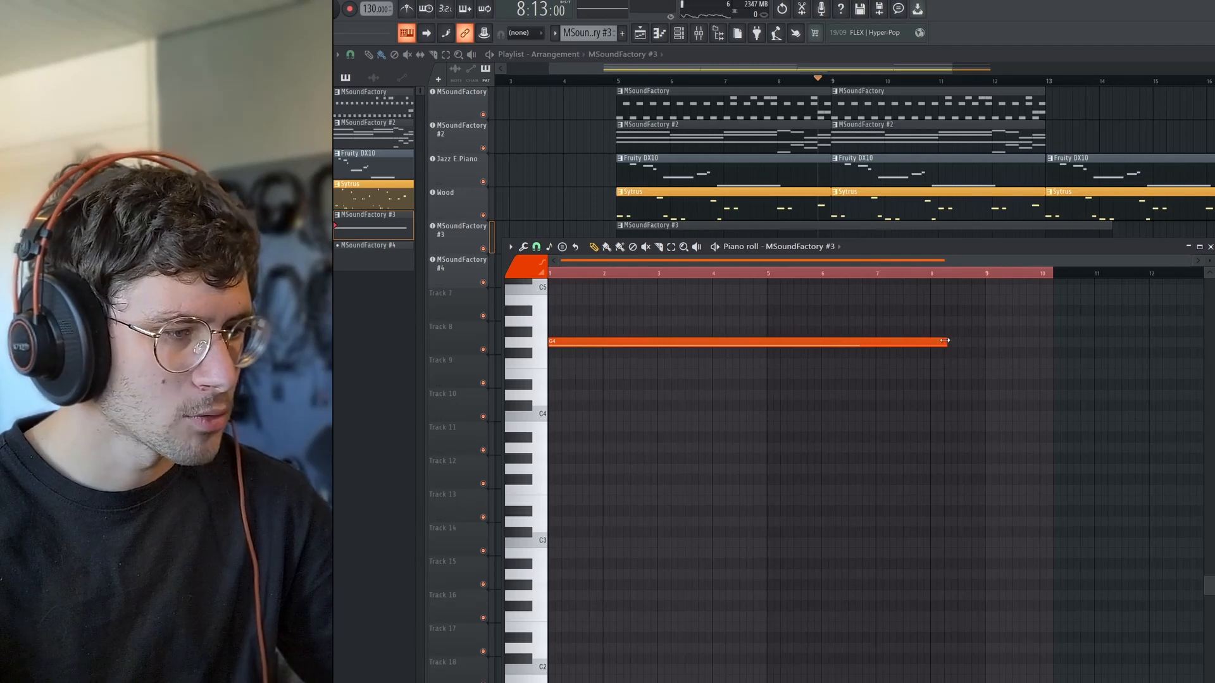
left_click_drag(945, 340, 1146, 343)
scroll(1142, 369, "down", 1)
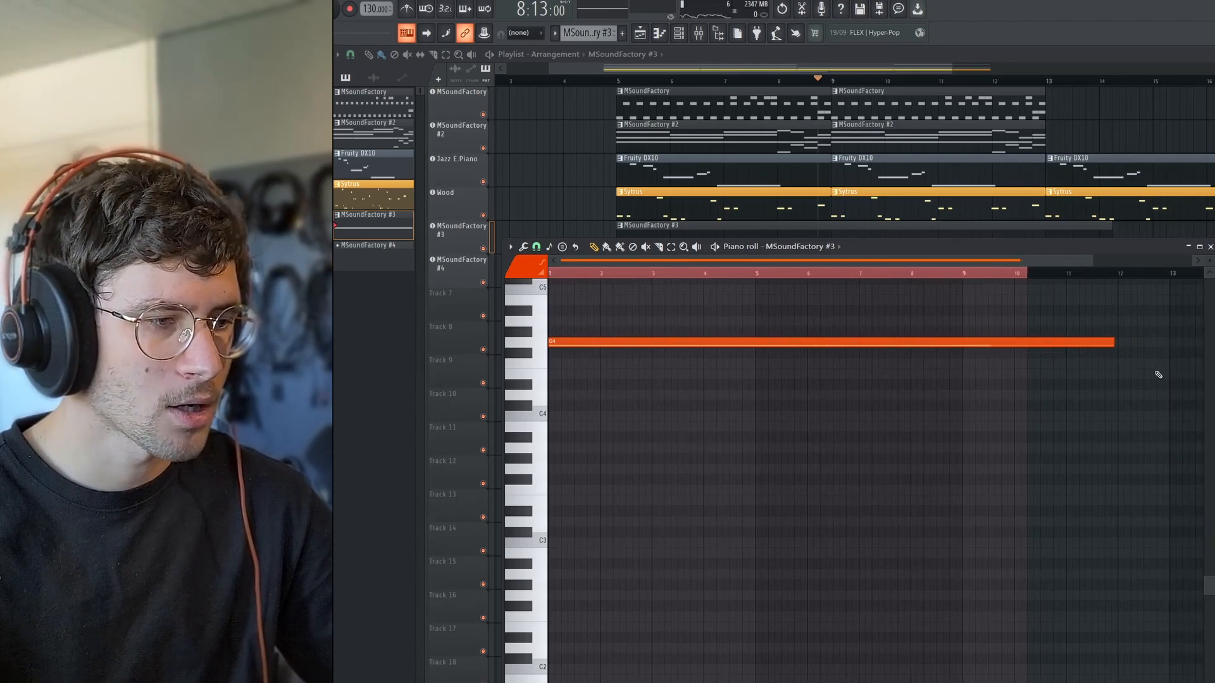
scroll(1142, 374, "down", 1)
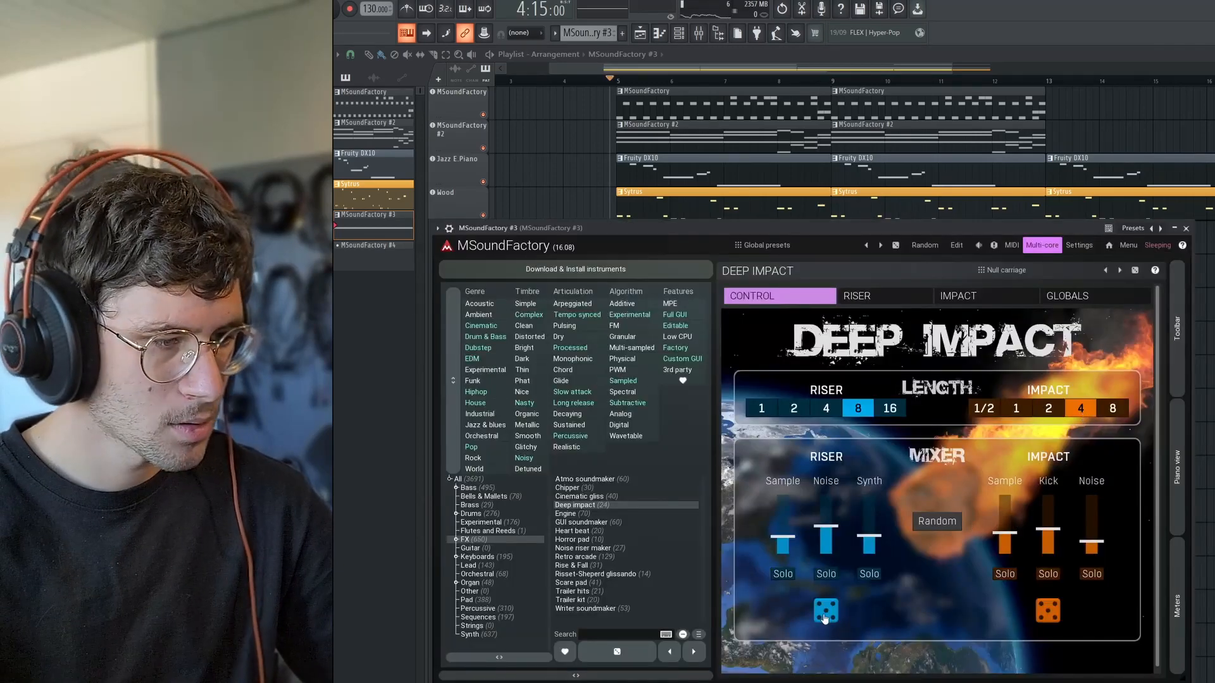
Randomize the Deep Impact sound, listen to it, and slightly lower the riser noise level in the mixer.
left_click(936, 533)
key("space")
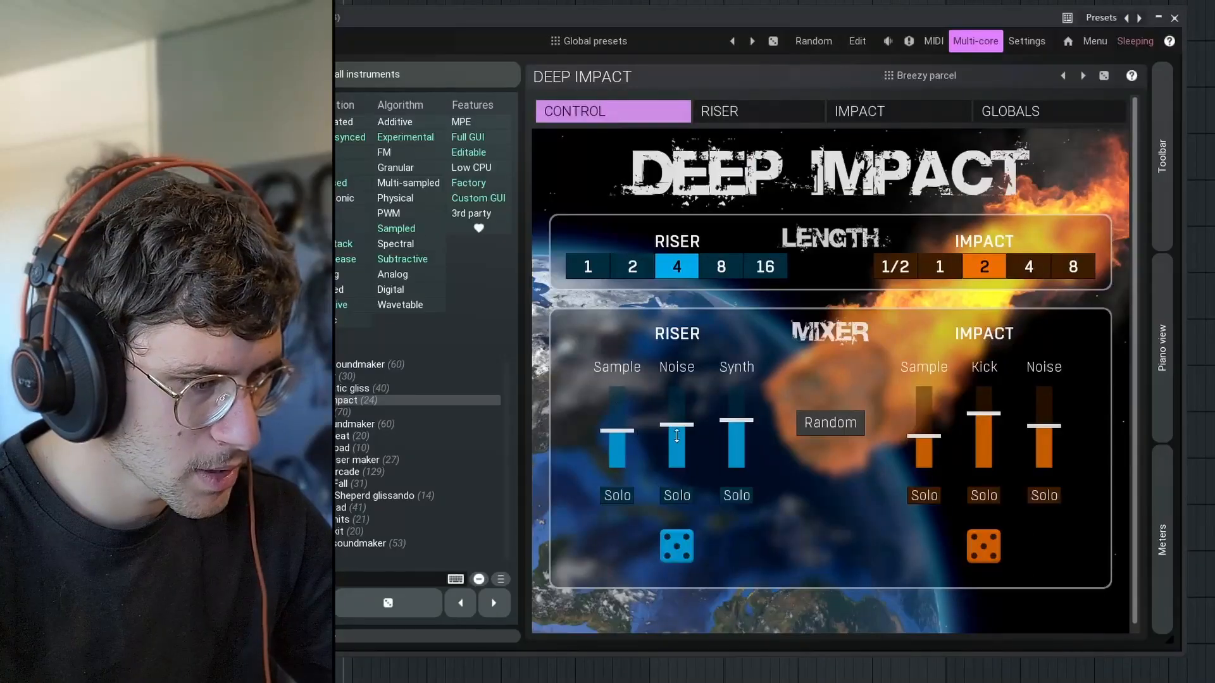
mouse_move(676, 424)
left_mouse_down()
mouse_move(736, 420)
mouse_move(676, 427)
left_mouse_up()
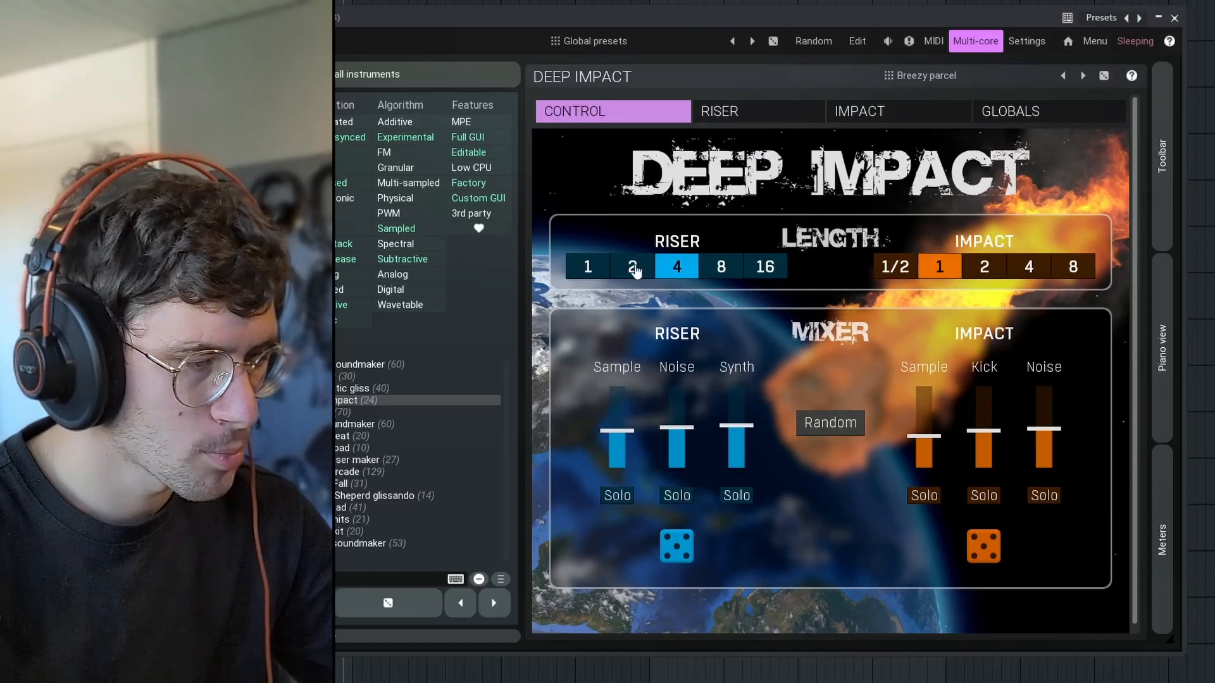
Turn off the riser sample's tremolo and delay, center its bend, and set its sweep to 91.7%.
left_click(735, 118)
left_click(623, 286)
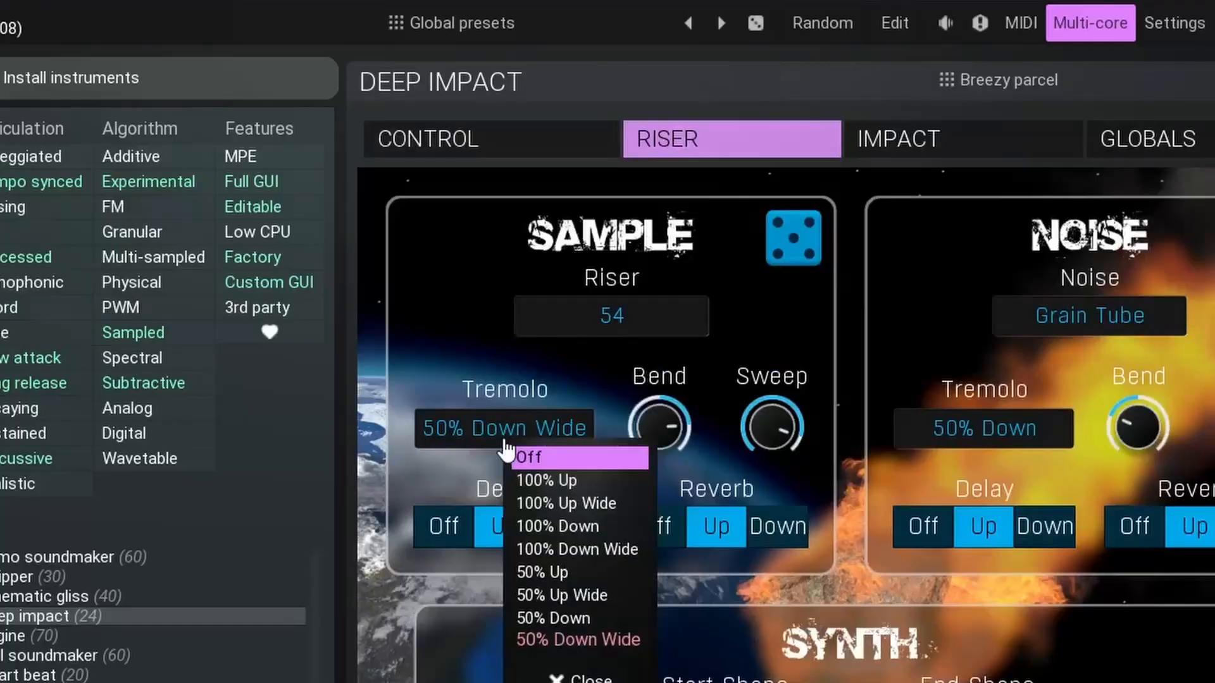
left_click(634, 303)
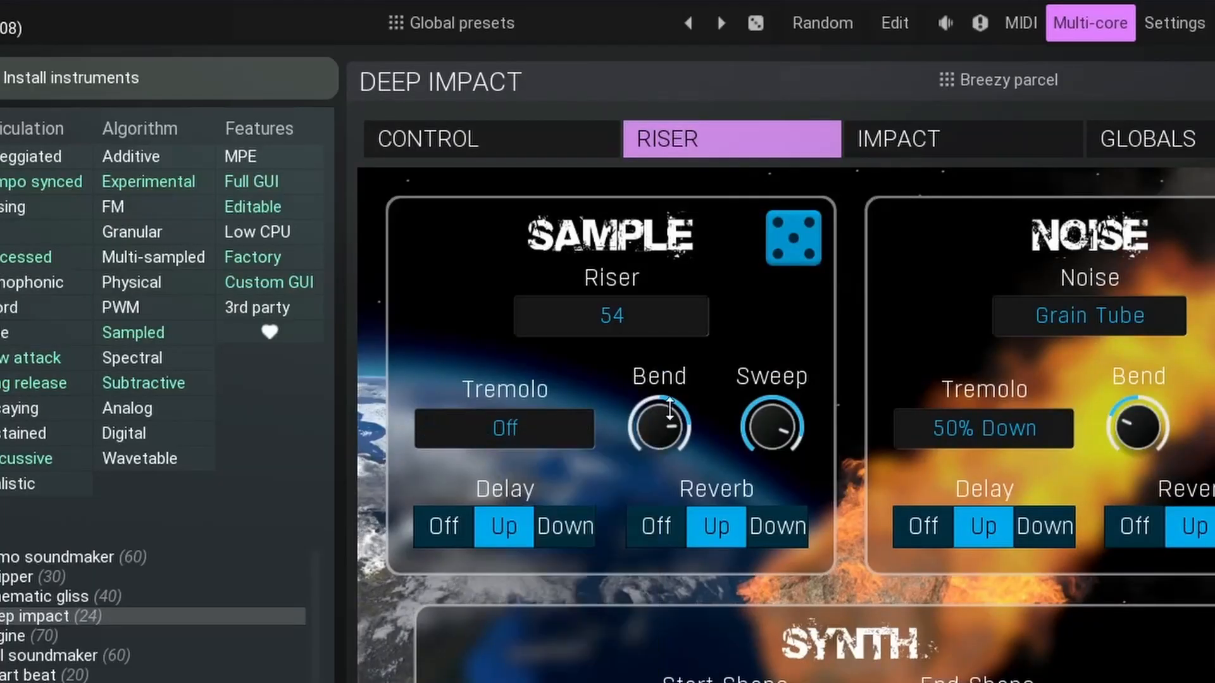
left_click_drag(669, 410, 670, 419)
left_click_drag(782, 441, 782, 441)
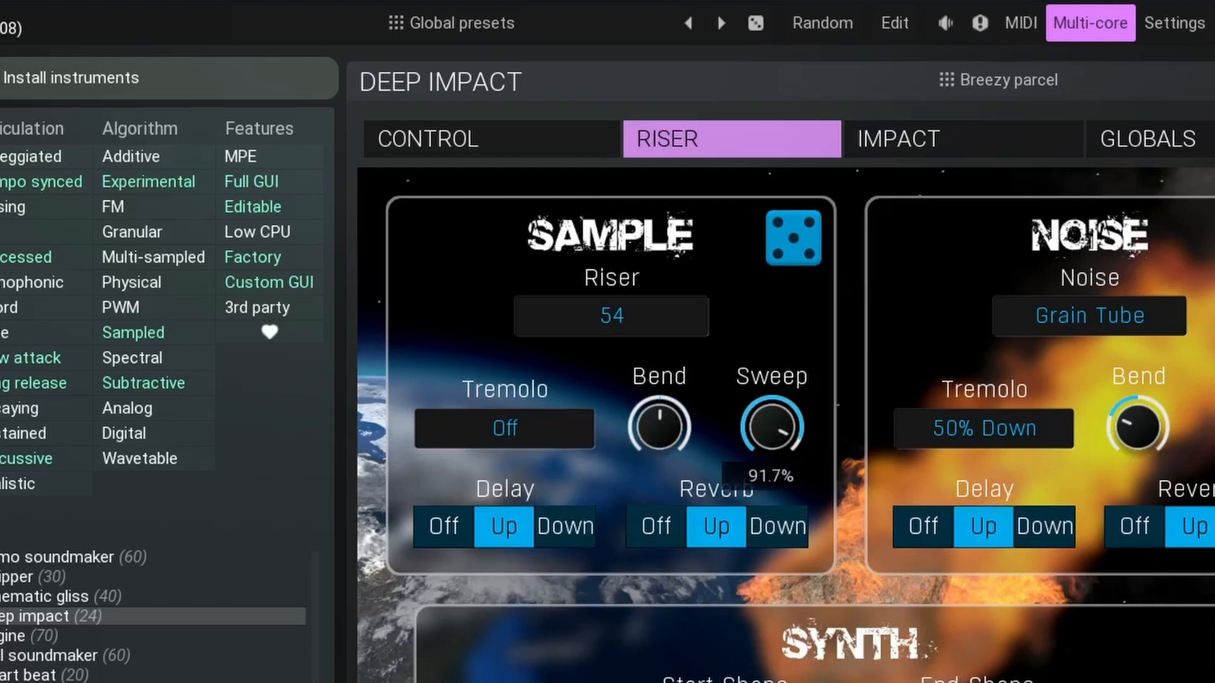
left_click(464, 534)
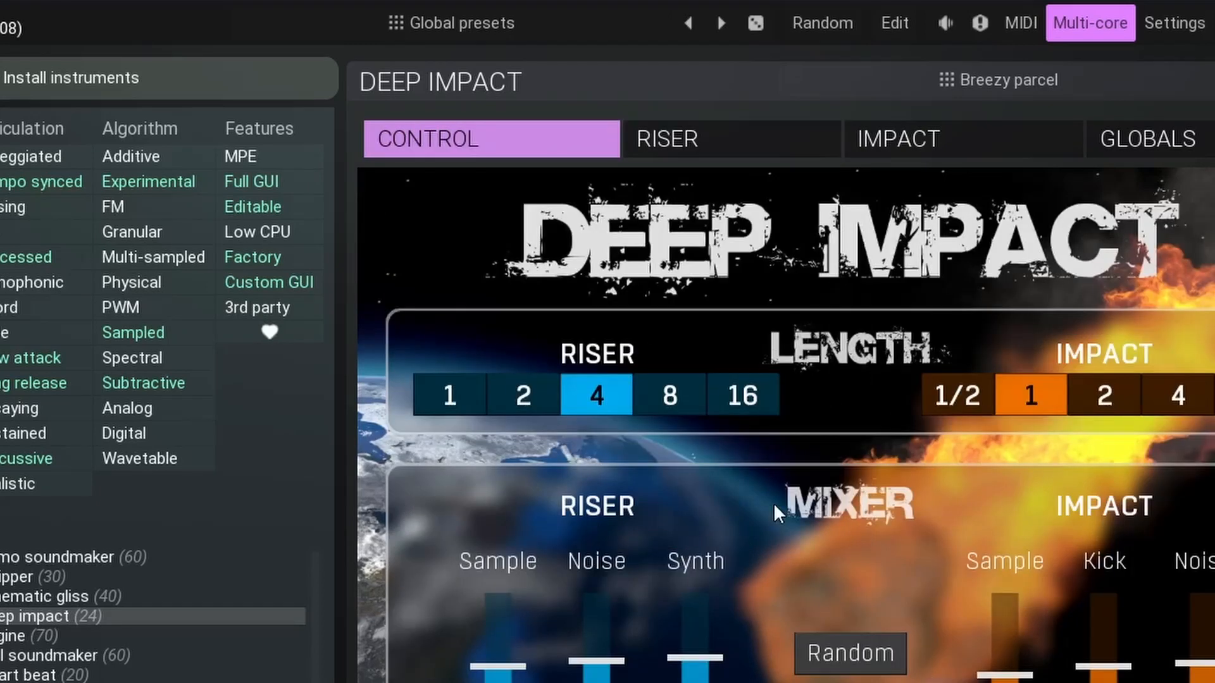
Change the riser sample to 15 and set its tremolo to 50% Down Wide.
left_click(670, 141)
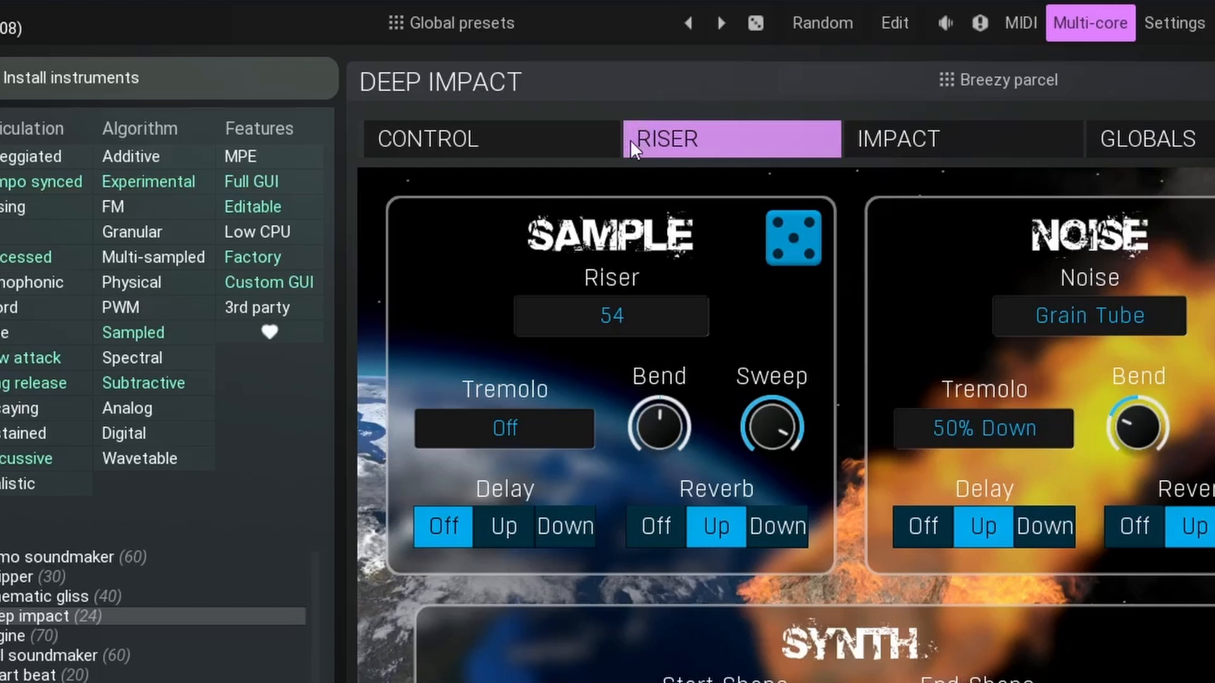
left_click(701, 313)
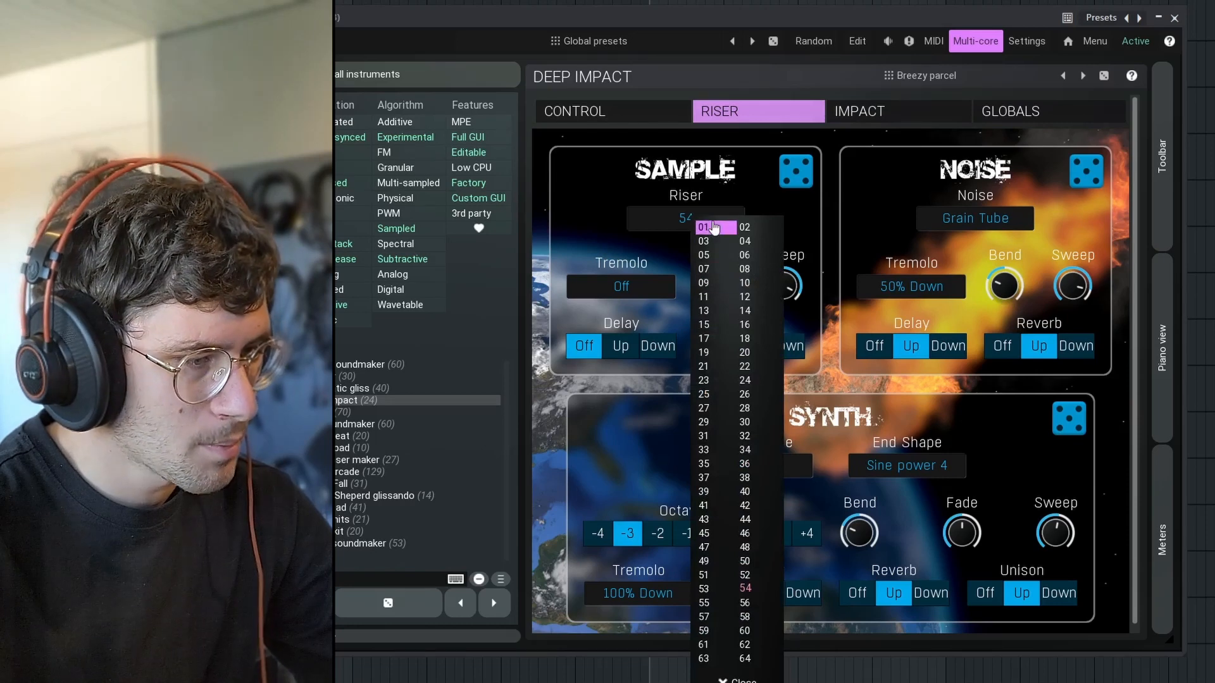
left_click(704, 325)
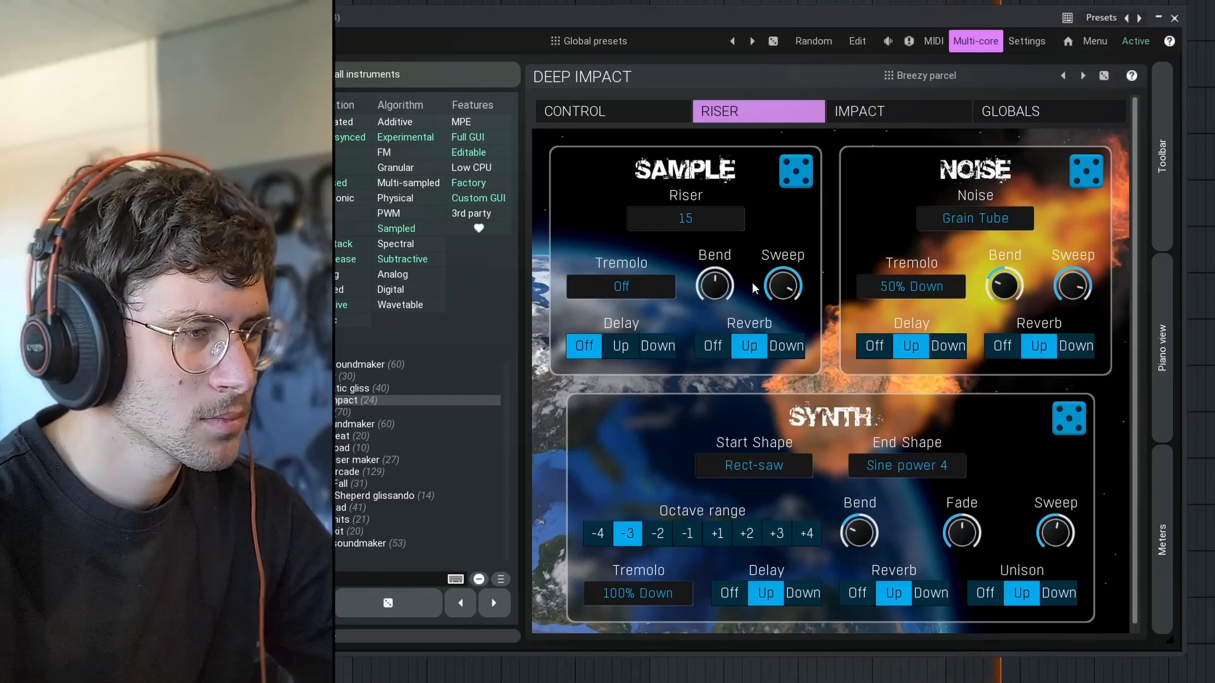
left_click(621, 290)
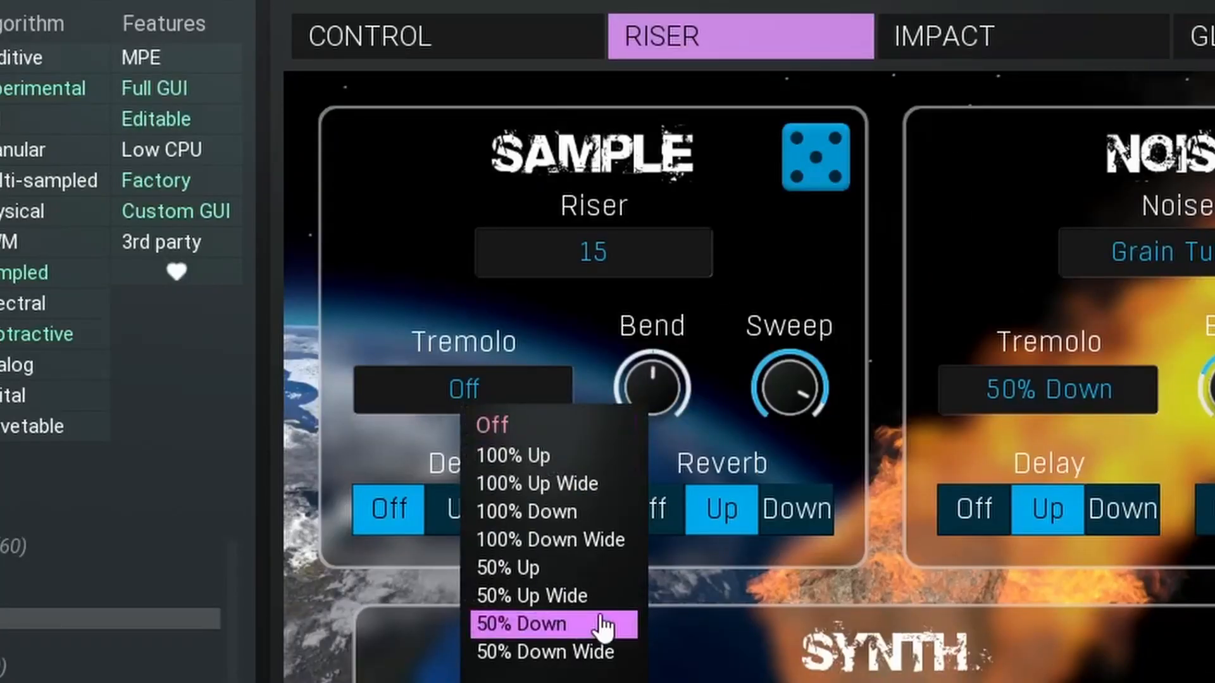
left_click(602, 624)
left_click(450, 417)
left_click(531, 652)
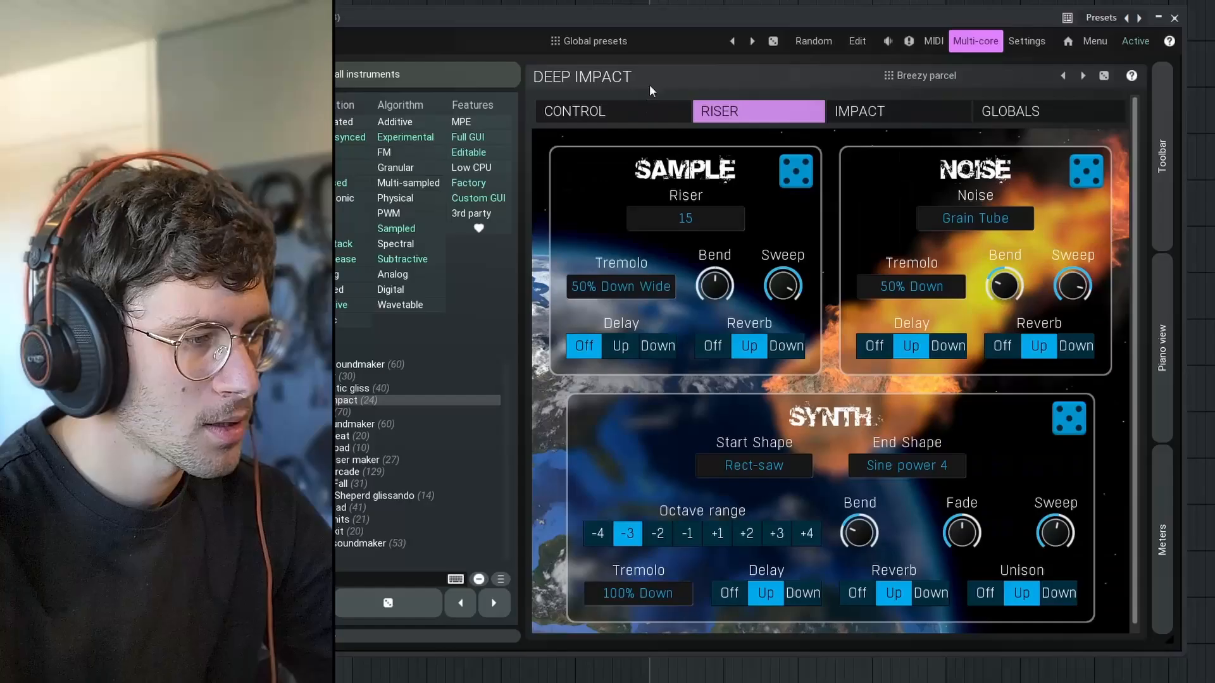
Solo the riser noise, turn off its tremolo and reverb, raise its bend, lower its sweep, and reduce its mixer level.
left_click(516, 38)
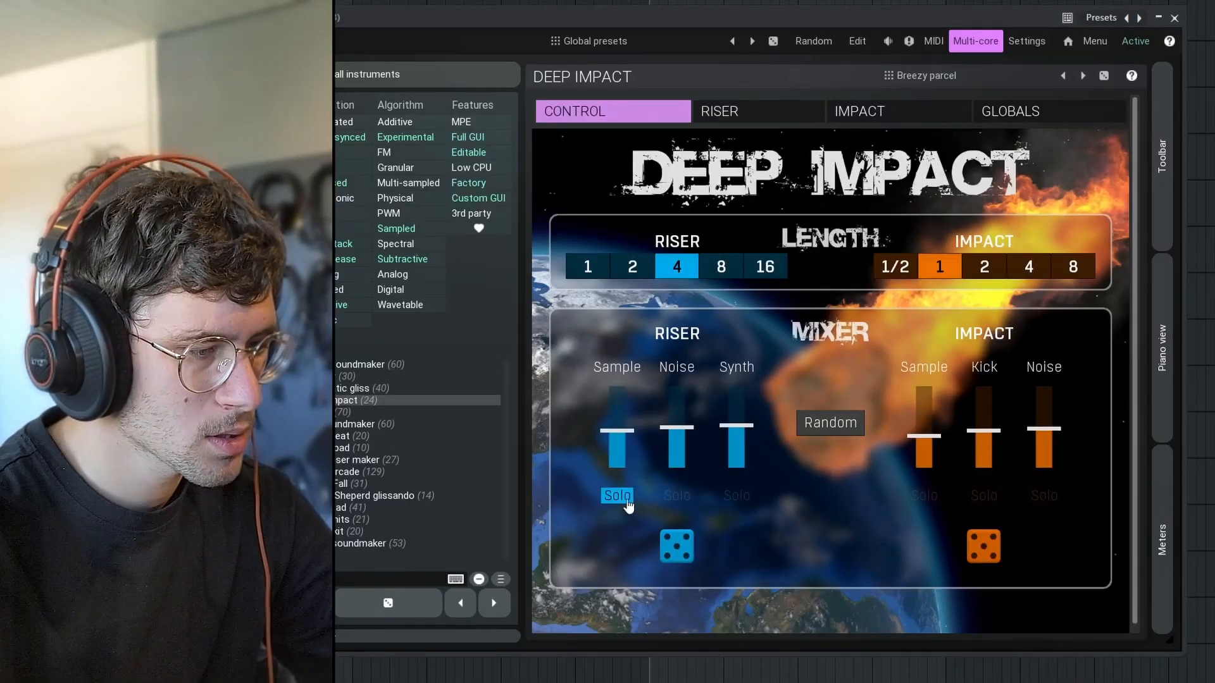
left_click(734, 111)
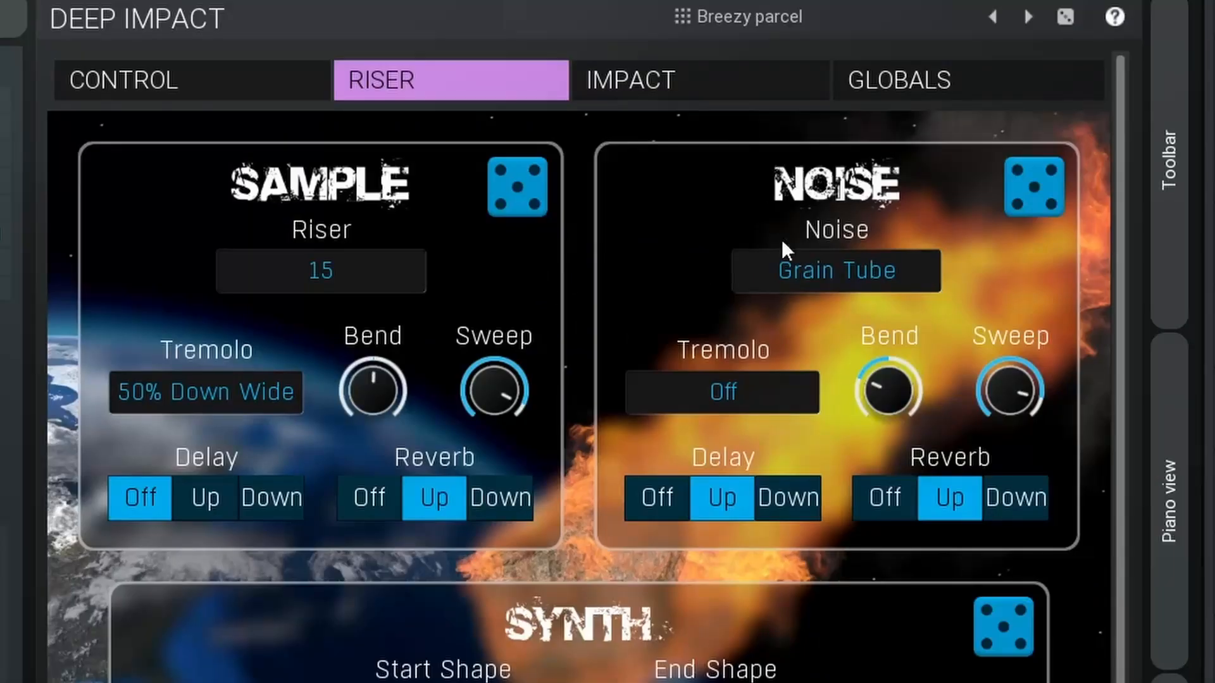
mouse_move(878, 381)
left_mouse_down()
mouse_move(878, 405)
mouse_move(878, 358)
mouse_move(886, 377)
left_mouse_up()
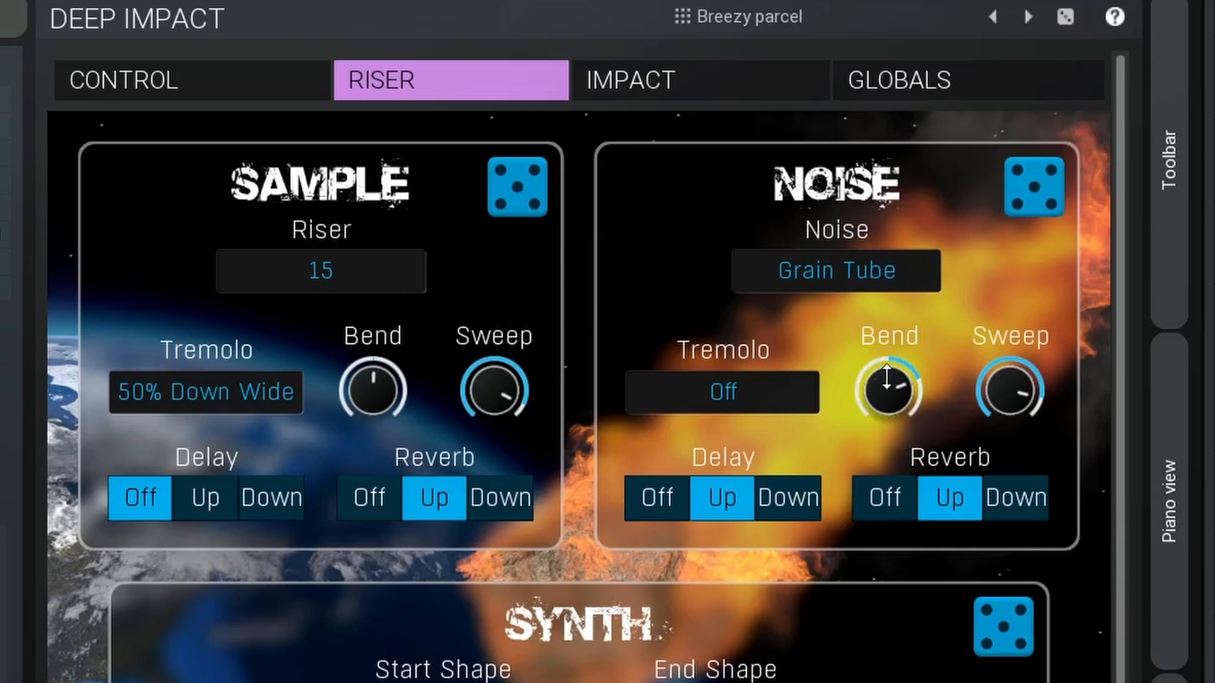
left_click_drag(1010, 389, 1011, 421)
left_click(914, 503)
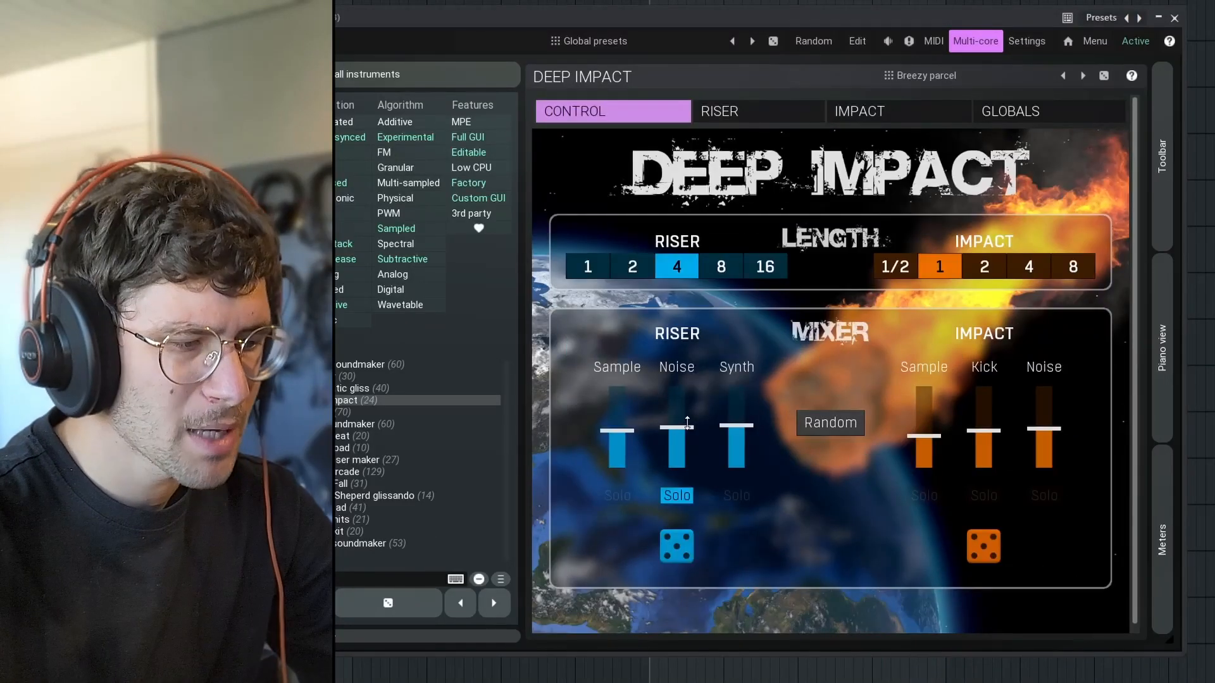
left_click_drag(688, 422, 688, 430)
left_click(677, 496)
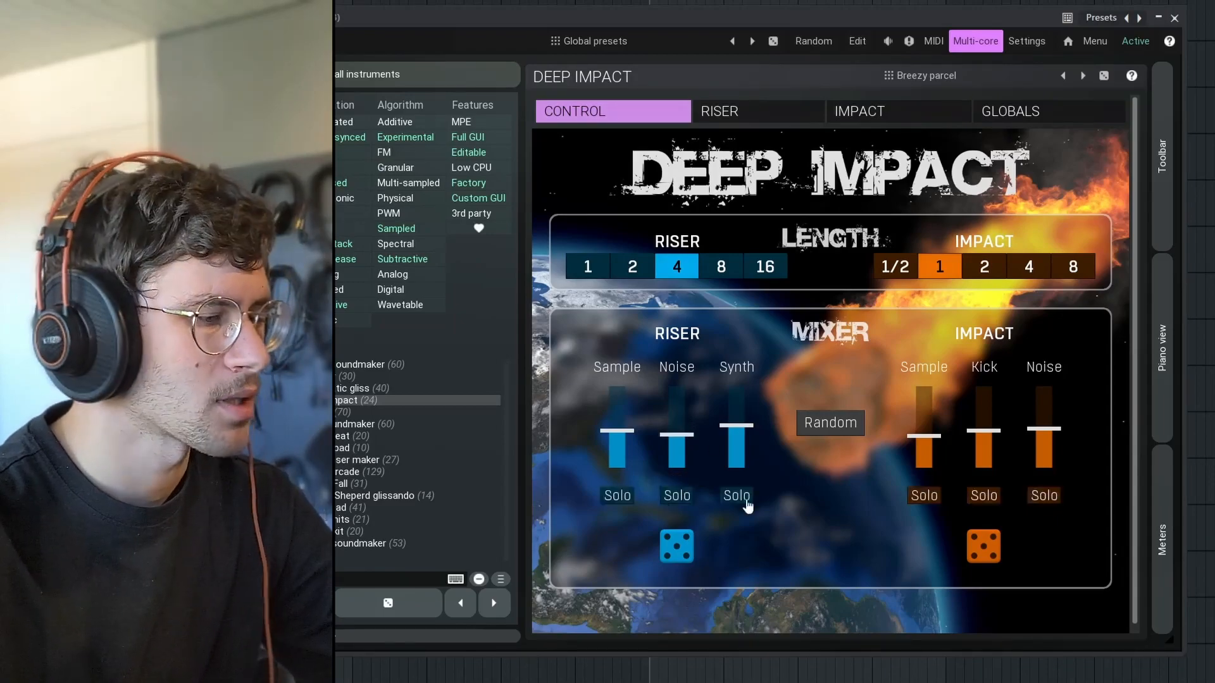
Solo the riser synth, turn off its tremolo, raise its bend and fade, and lower its mixer level.
left_click_drag(686, 387, 687, 372)
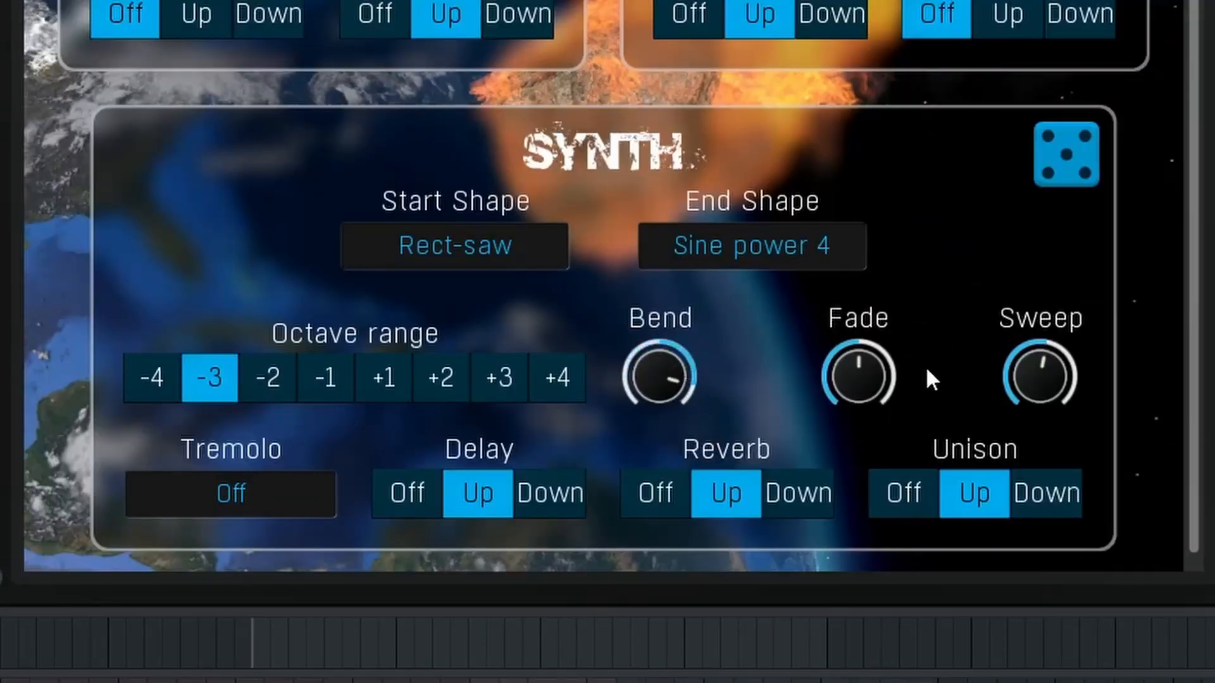
left_click_drag(919, 388, 813, 437)
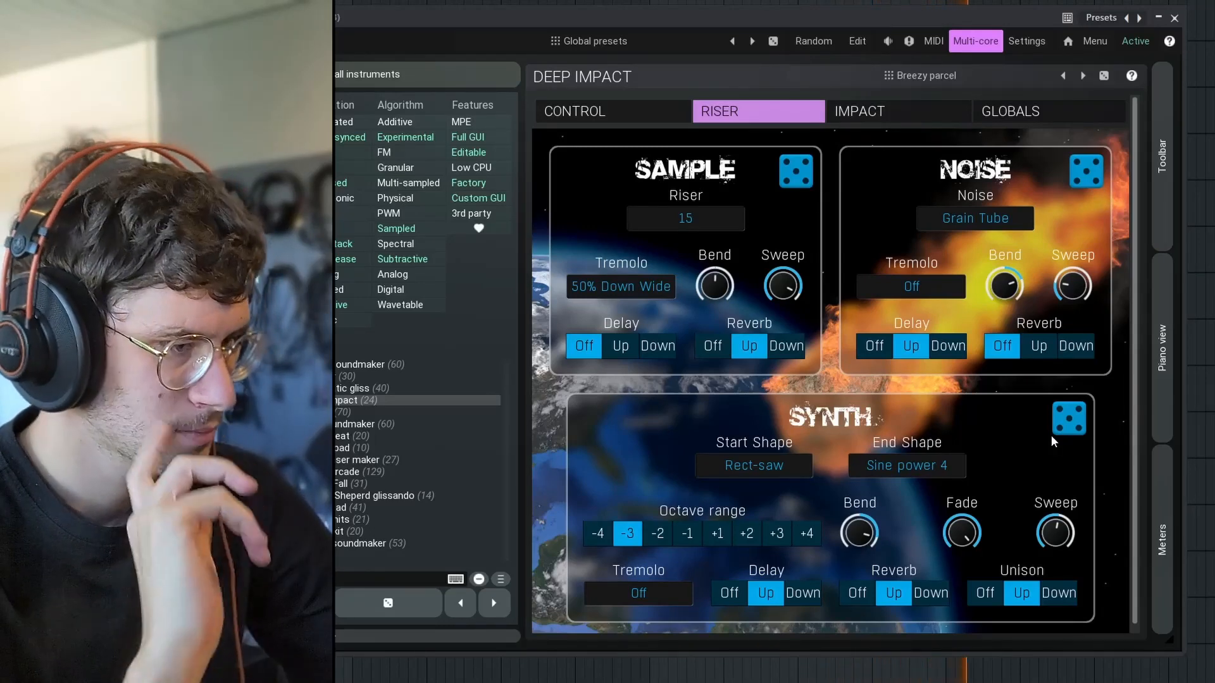
left_click(623, 114)
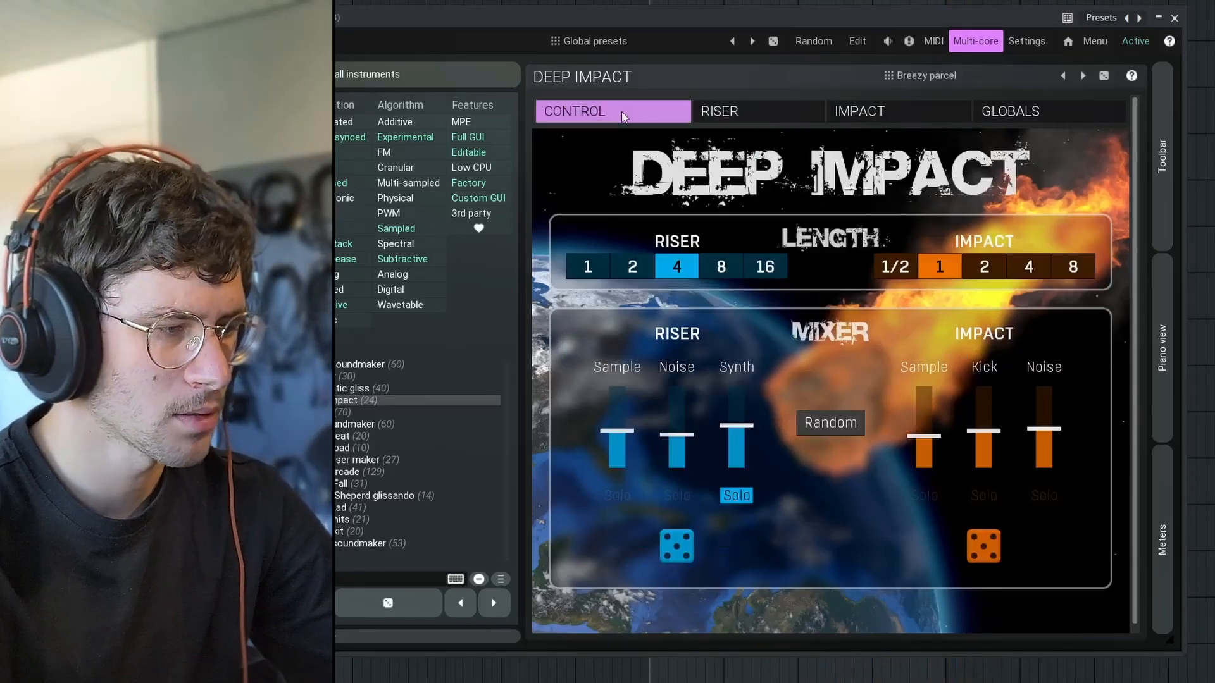
left_click(742, 499)
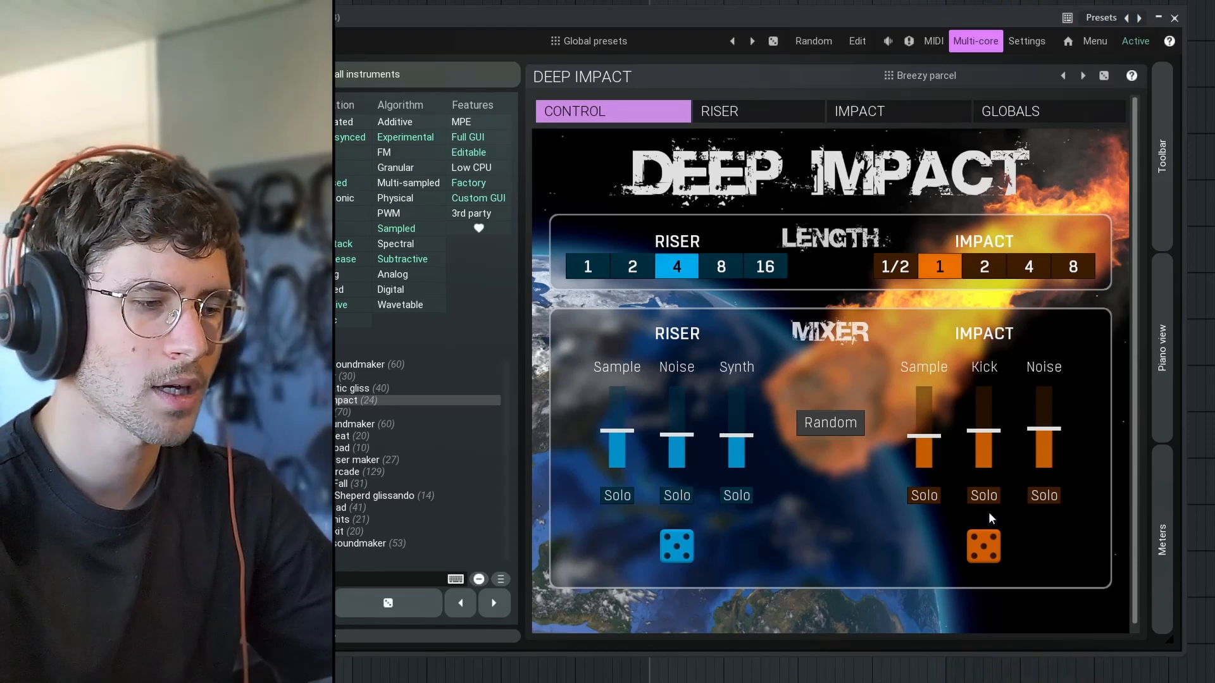
Solo the impact kick and increase its length and size.
left_click(984, 497)
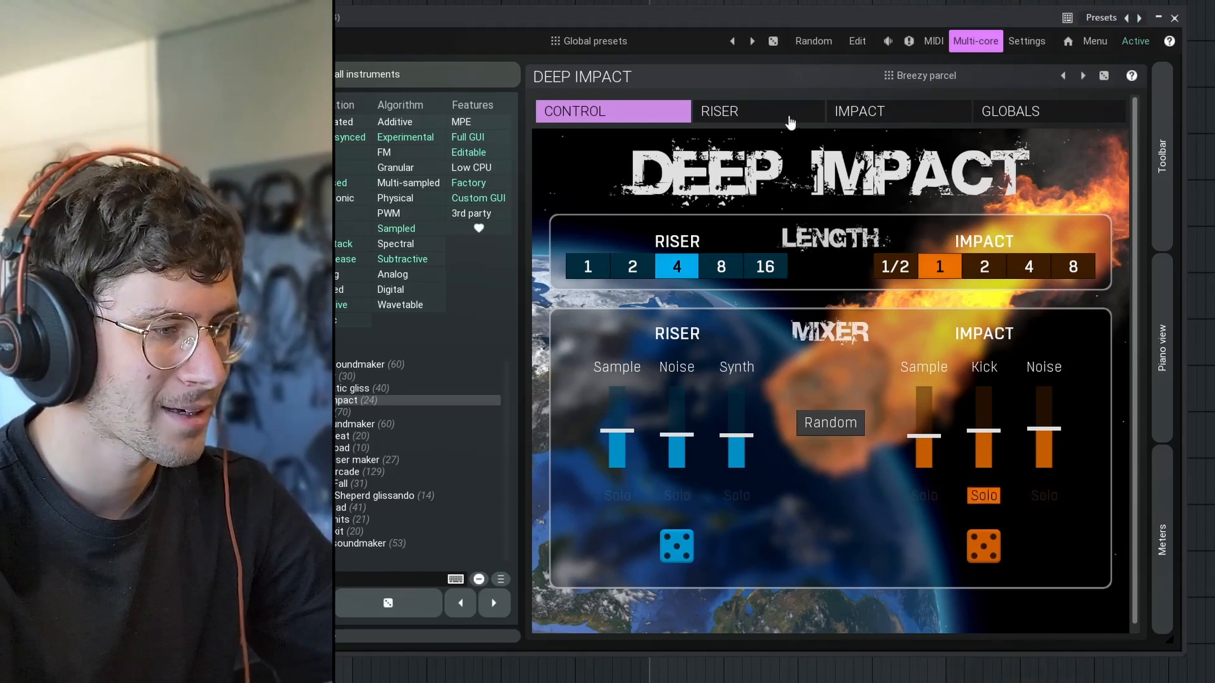
left_click(853, 115)
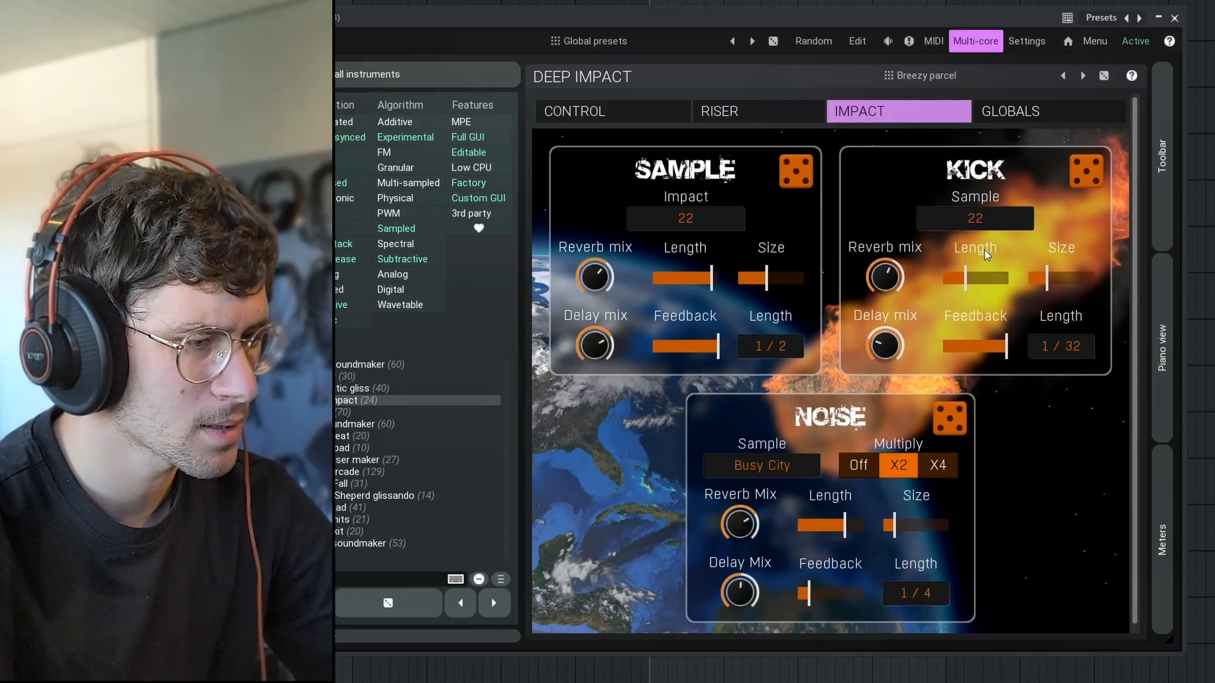
left_click_drag(967, 284, 1048, 284)
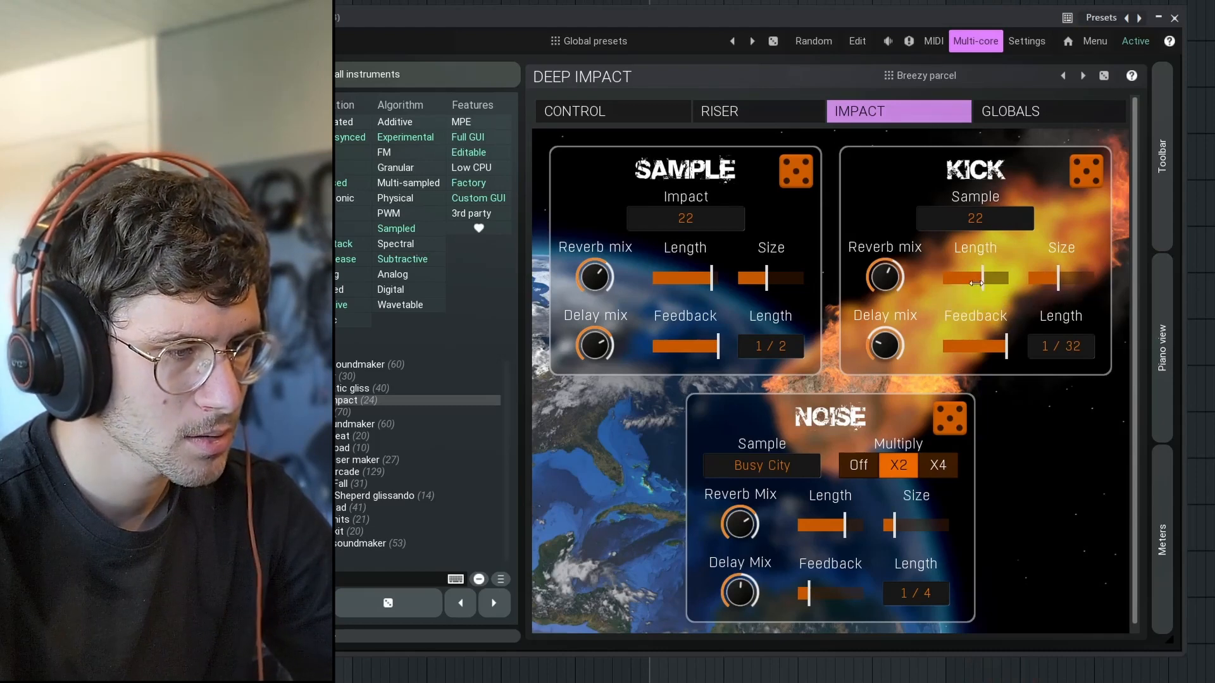
Audition impact kick samples 1 and 2, choose sample 3, and set its length to 3672 ms.
left_click(975, 217)
left_click(984, 225)
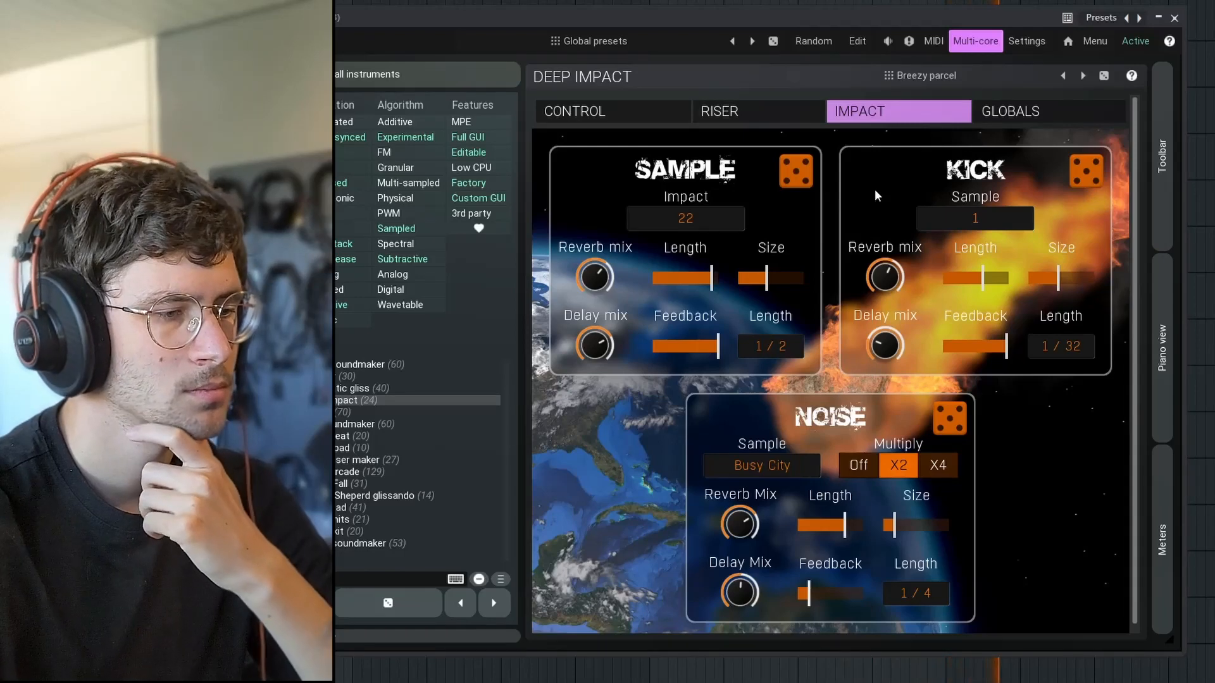
left_click(977, 219)
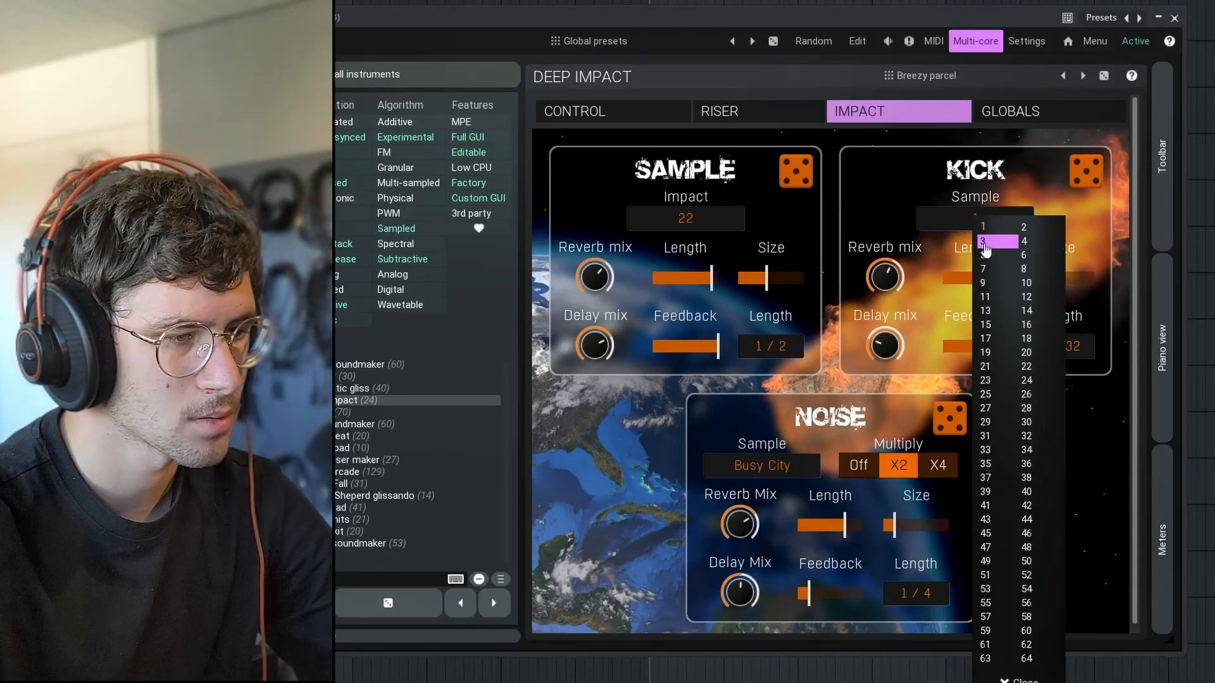
left_click(1021, 227)
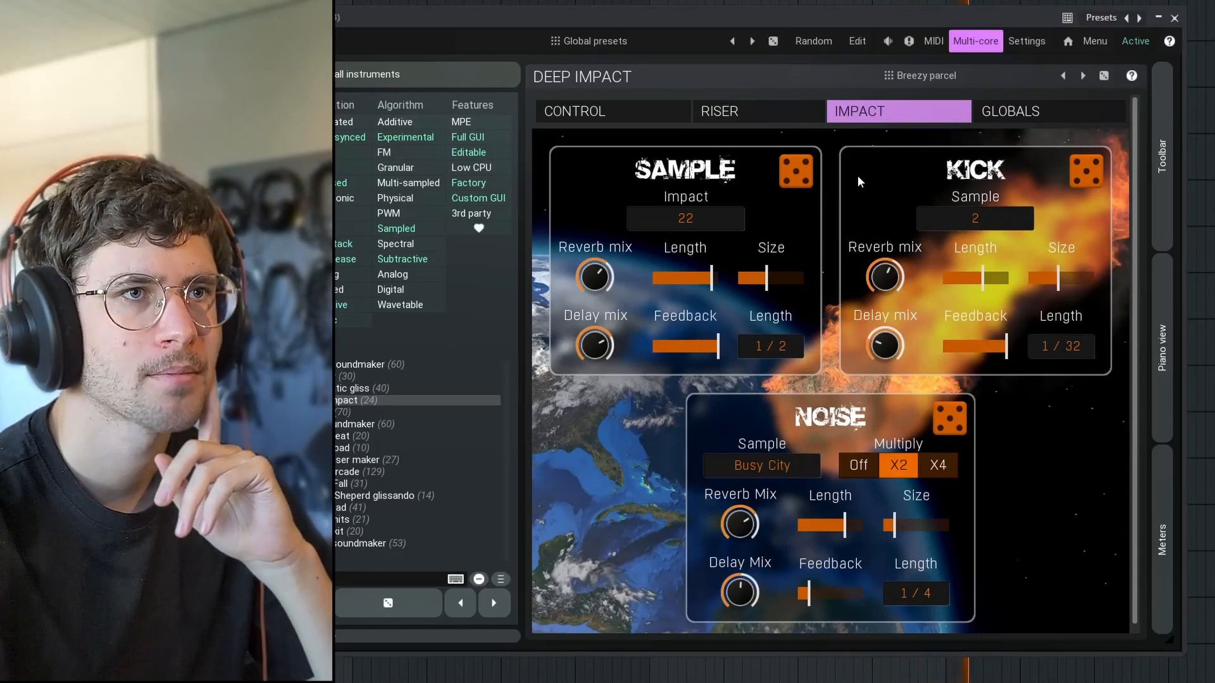
left_click(973, 219)
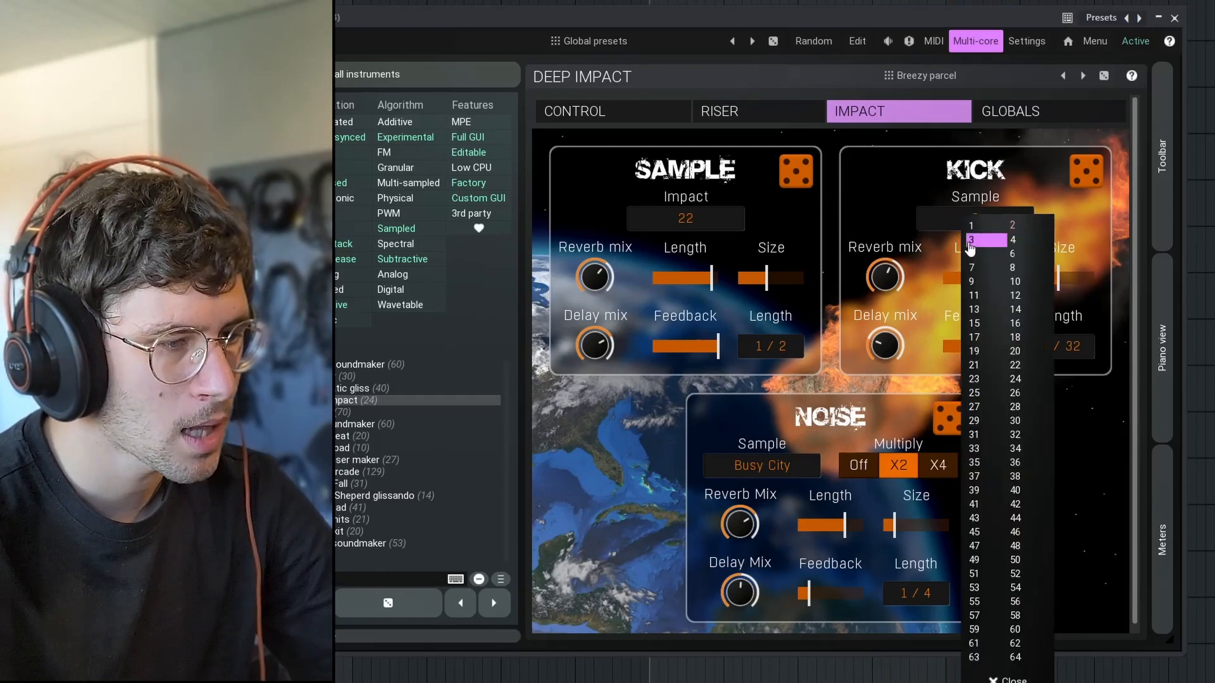
left_click(970, 244)
left_click(920, 215)
left_click(887, 187)
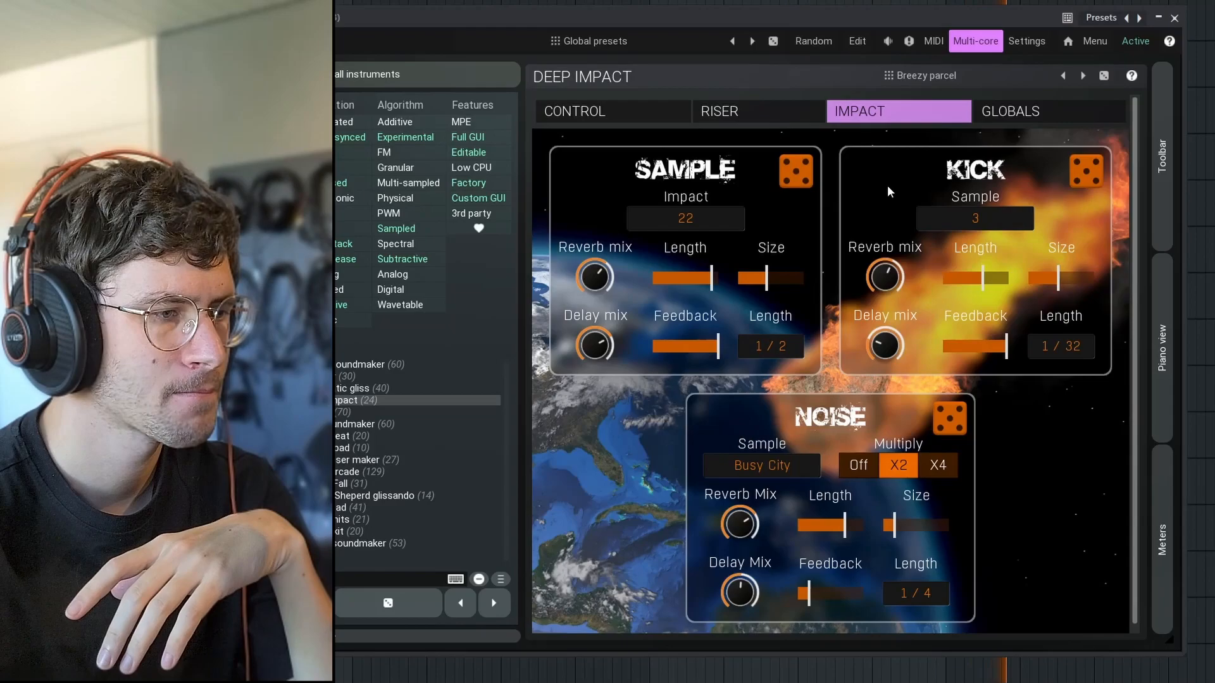
left_click_drag(982, 277, 985, 278)
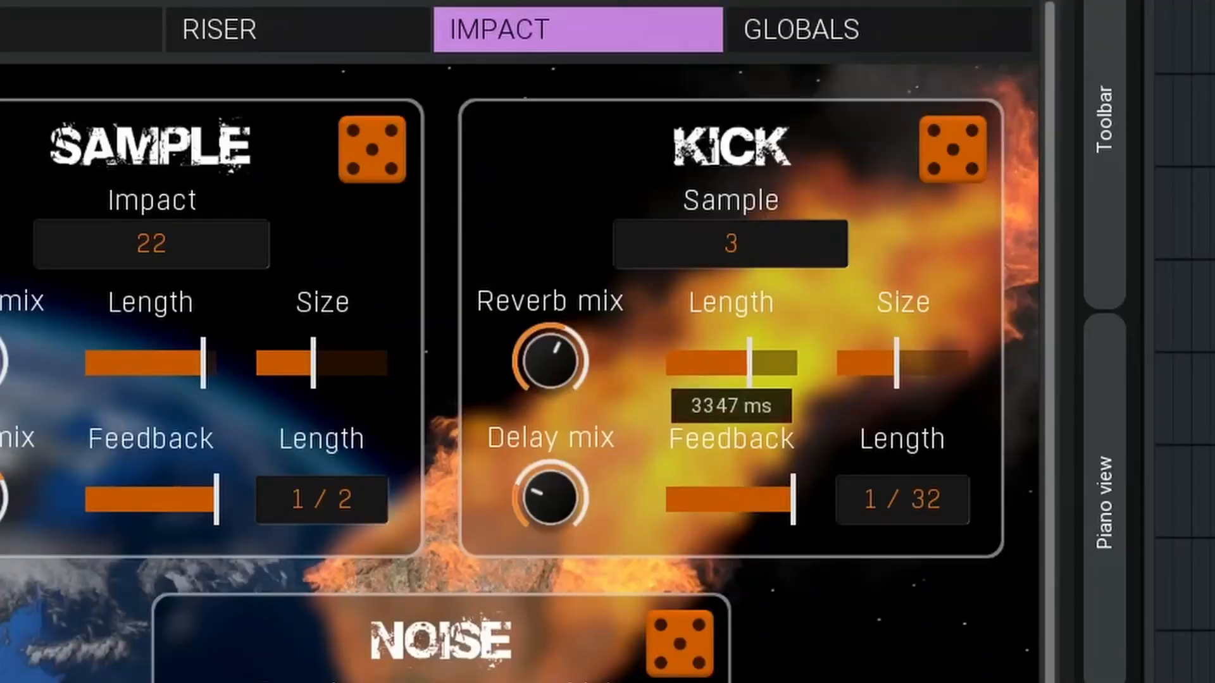
left_click_drag(749, 362, 753, 362)
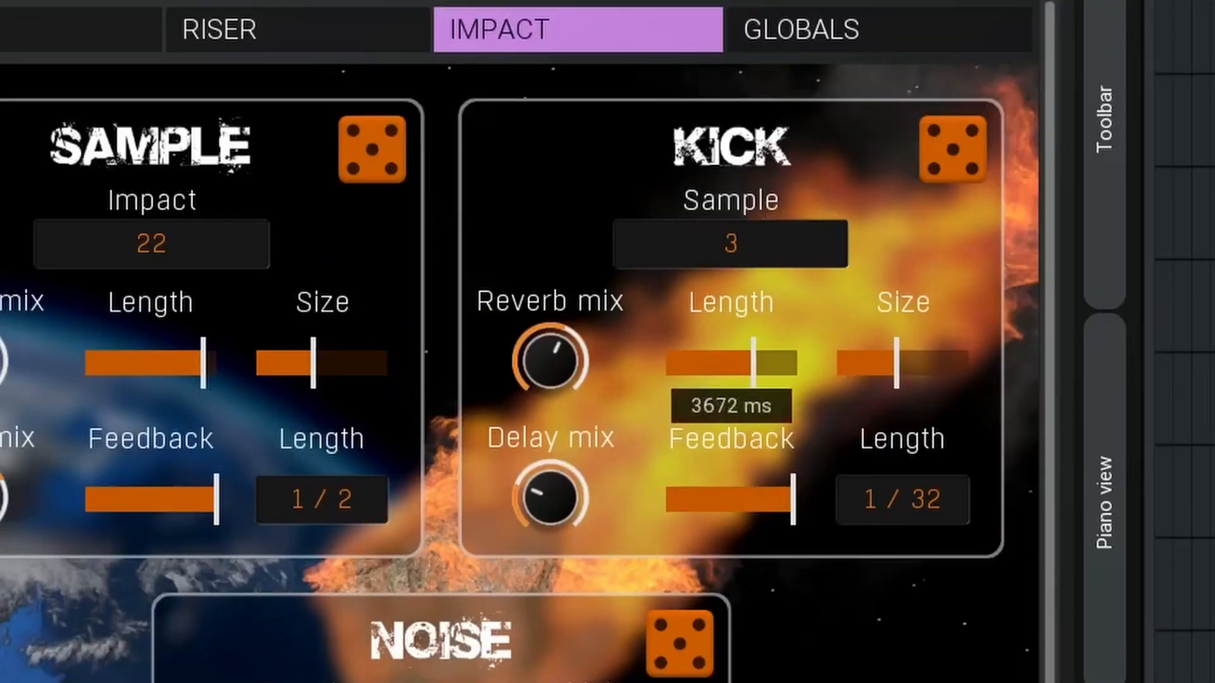